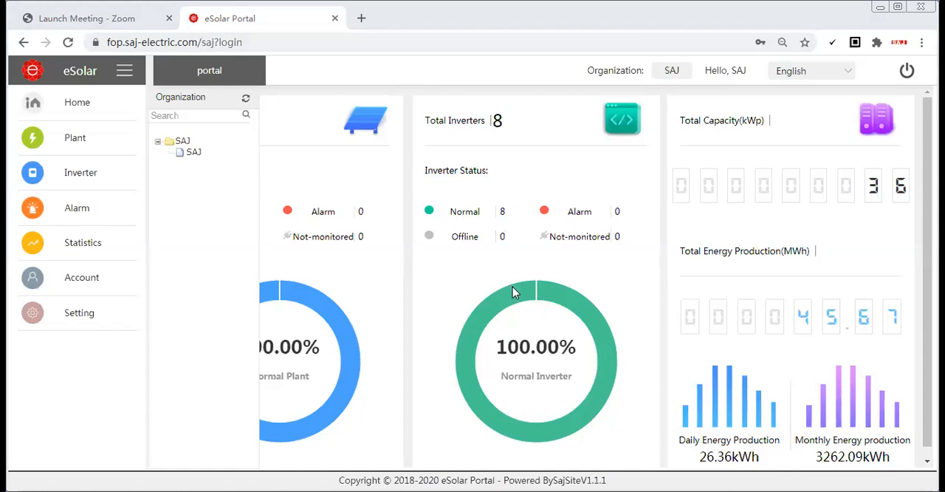
# Log out of the portal and clear the filled-in username and password from the login form
pyautogui.click(908, 71)
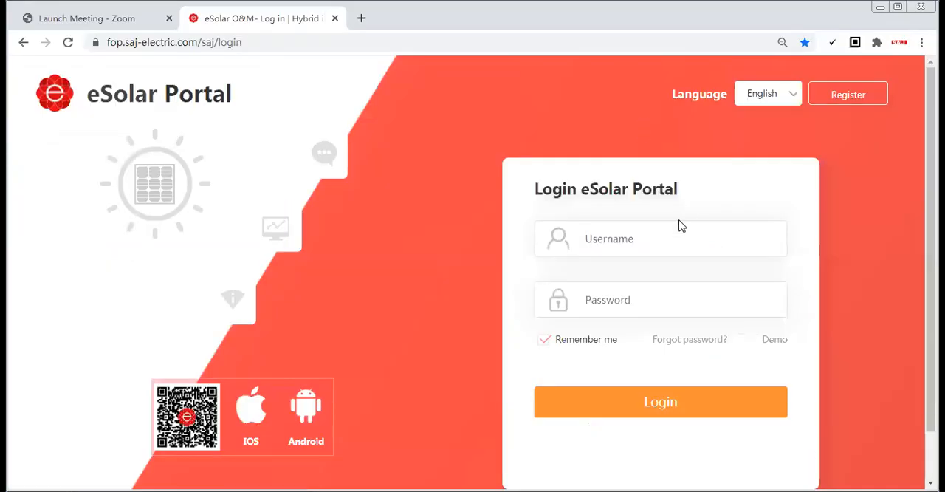
pyautogui.click(707, 246)
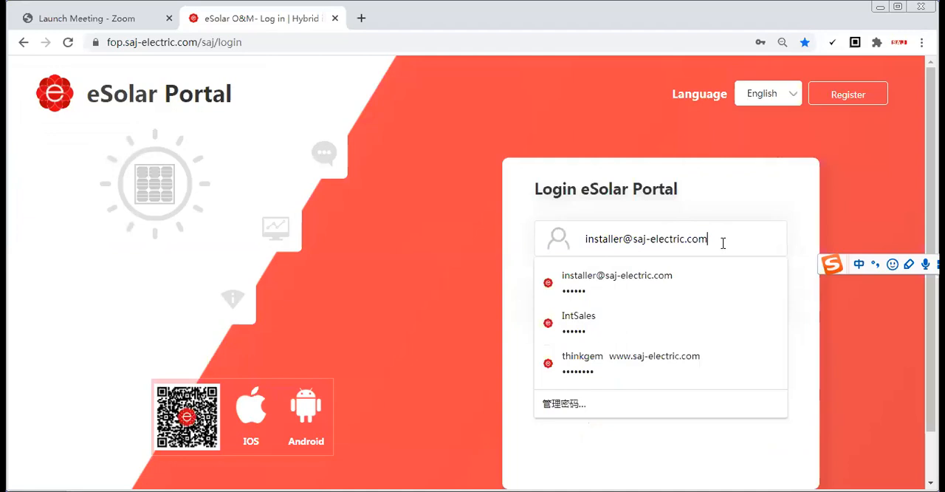
pyautogui.moveTo(722, 240); pyautogui.dragTo(588, 238)
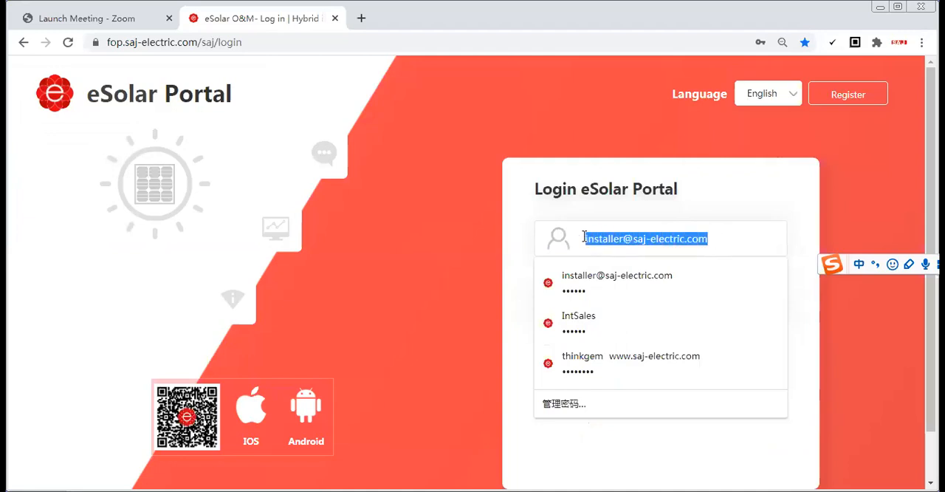
pyautogui.press('BackSpace')
pyautogui.click(535, 220)
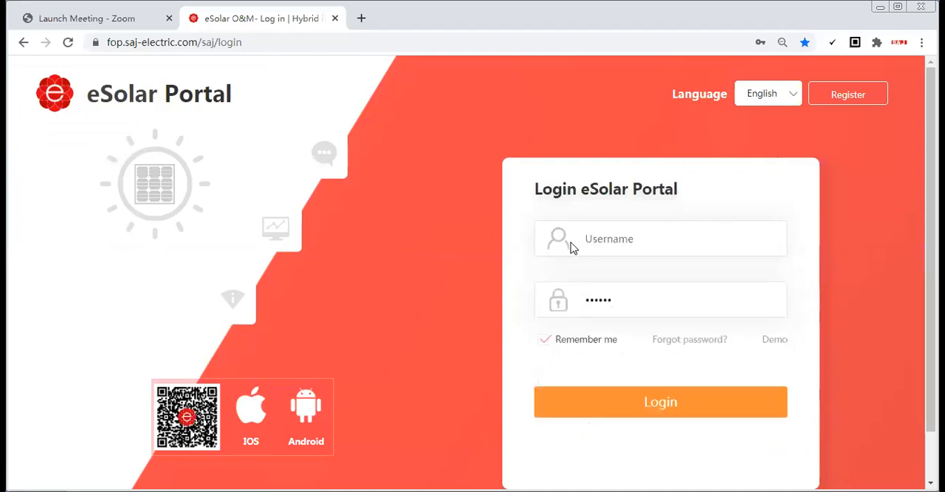
pyautogui.click(632, 296)
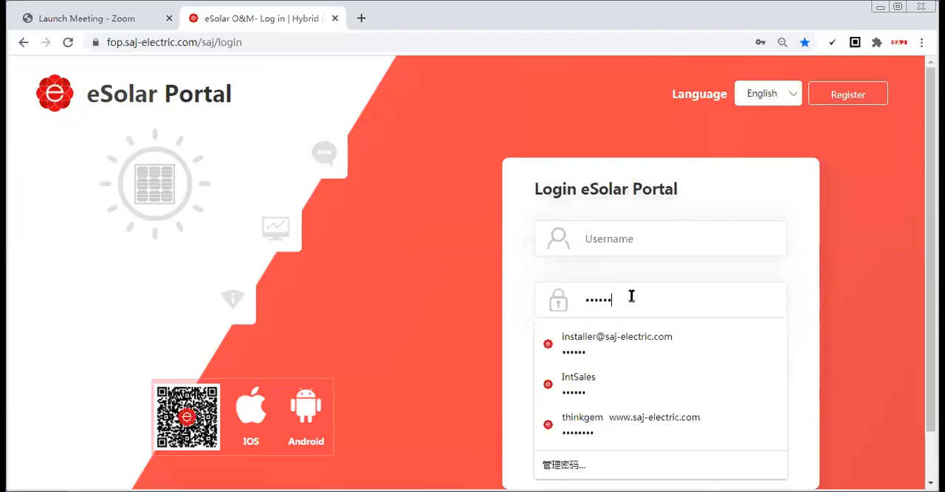
pyautogui.press('BackSpace')
pyautogui.press('BackSpace')
pyautogui.press('BackSpace')
pyautogui.press('BackSpace')
pyautogui.press('BackSpace')
pyautogui.press('BackSpace')
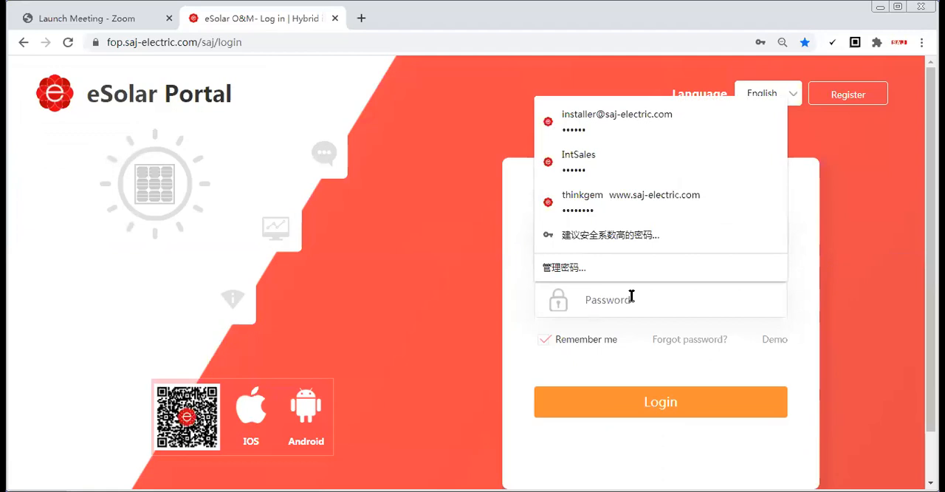
# Open the account registration page and examine the End User form from country through password confirmation to the registration application
pyautogui.click(804, 218)
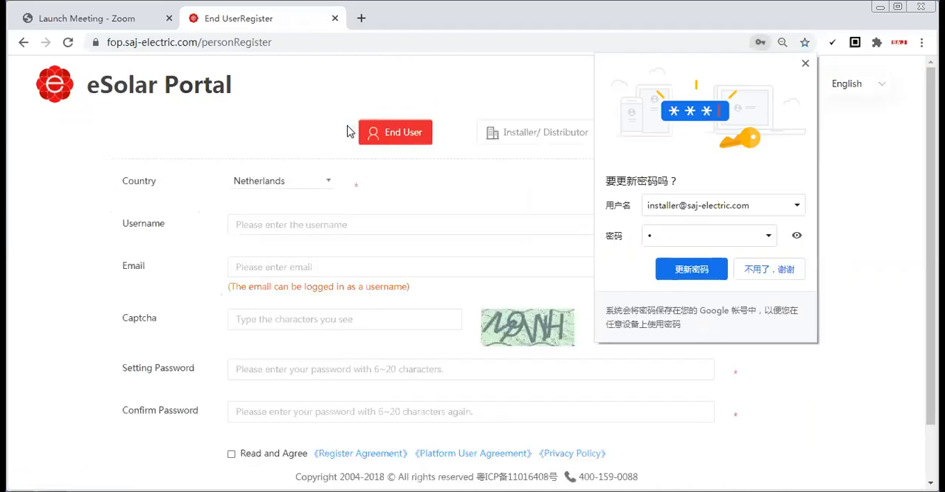
pyautogui.click(805, 64)
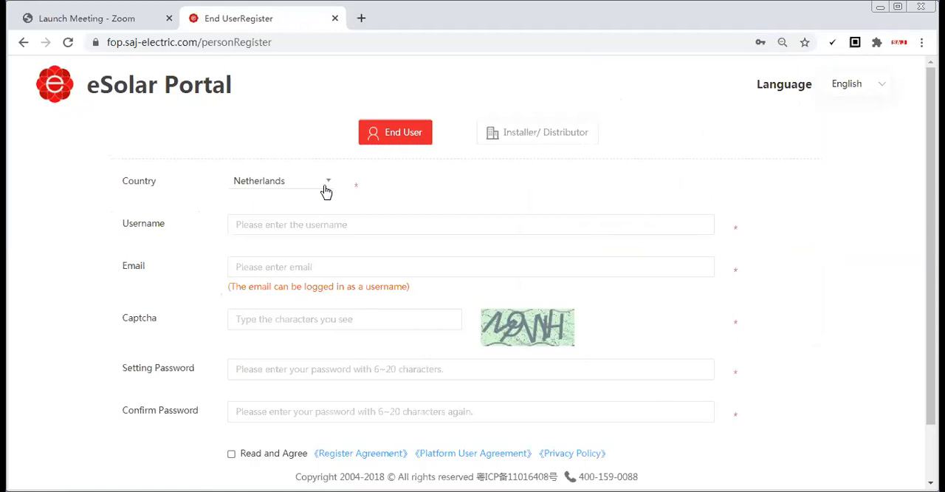
pyautogui.click(301, 223)
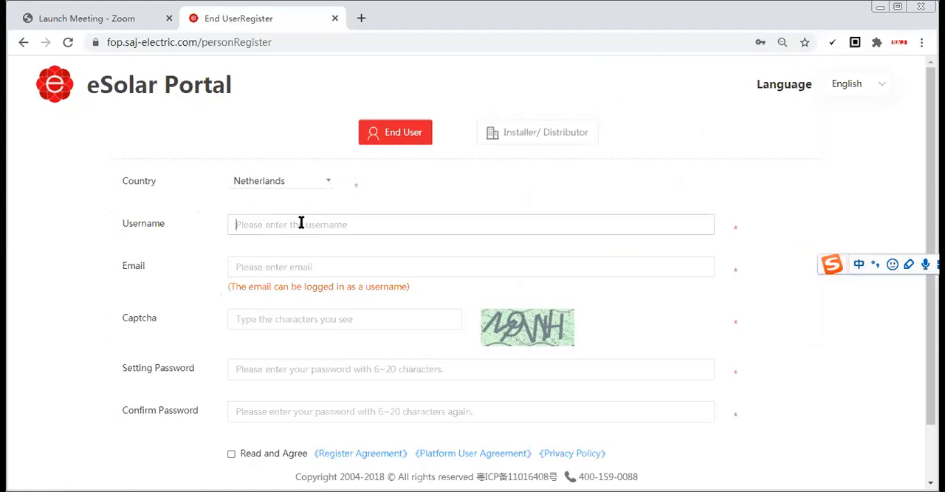
pyautogui.click(274, 266)
pyautogui.click(274, 314)
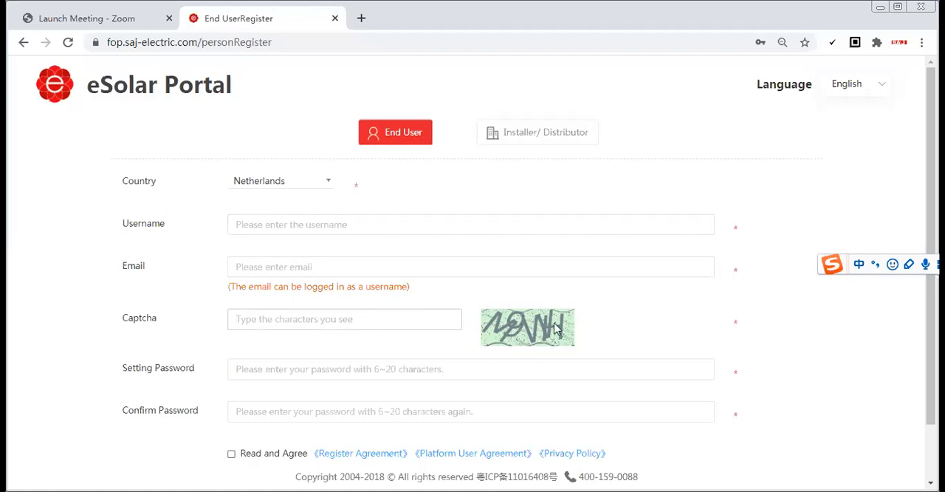
pyautogui.click(277, 369)
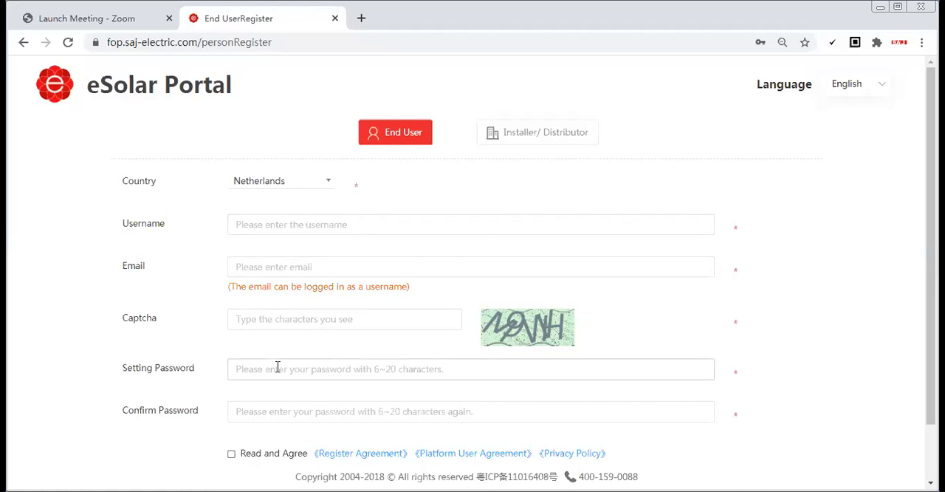
pyautogui.click(275, 405)
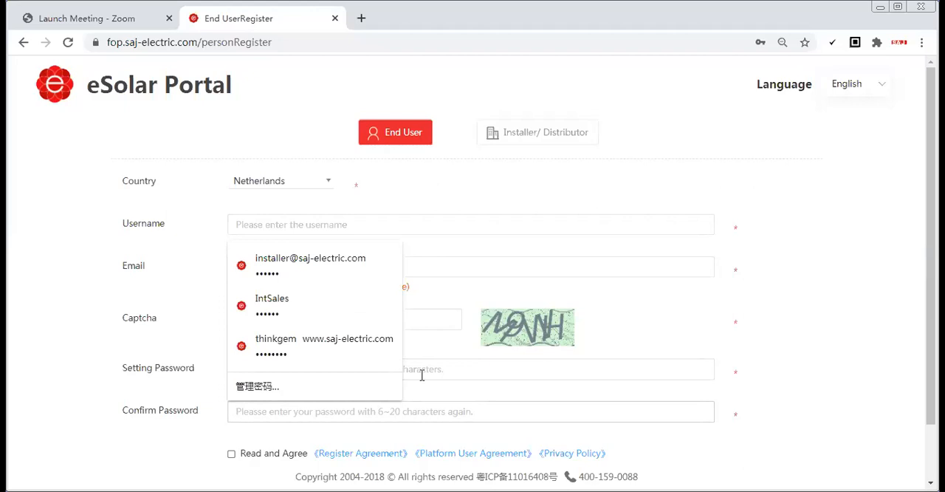
pyautogui.click(473, 169)
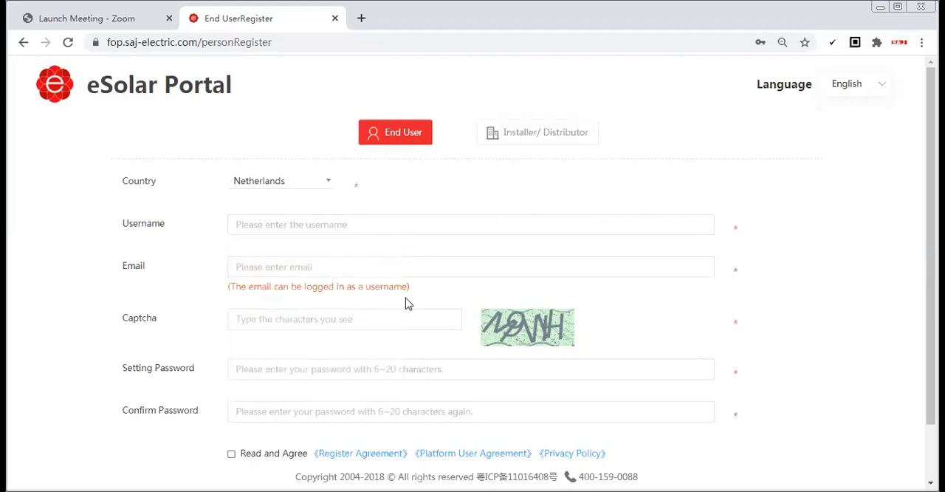
pyautogui.scroll(-1, 407, 302)
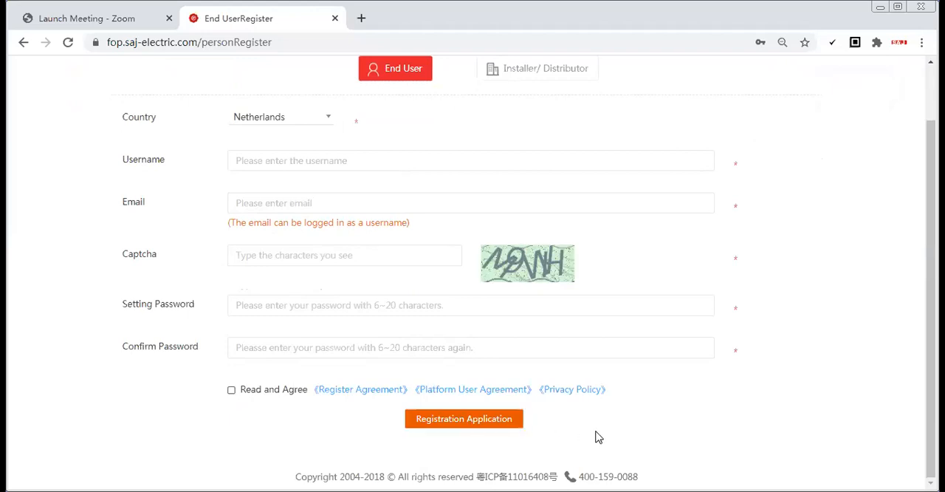
pyautogui.scroll(1, 654, 396)
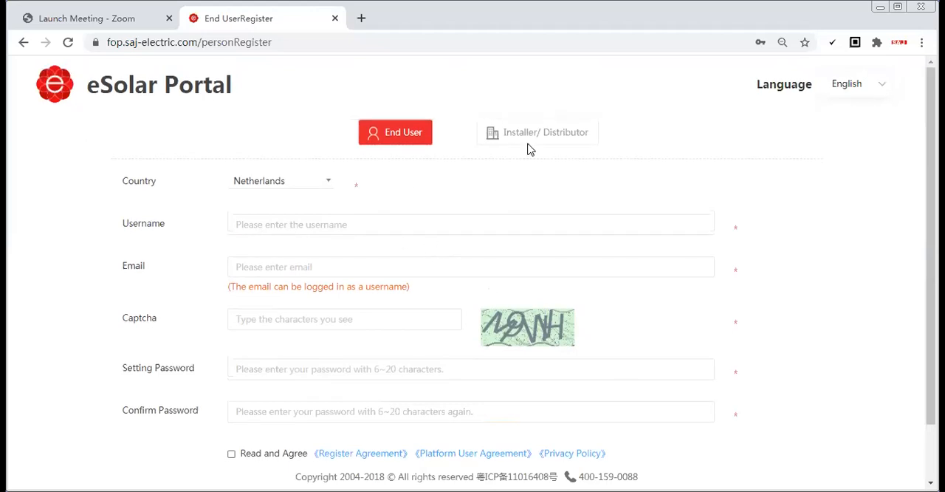
# Show the Installer/Distributor registration form, keep Distributor as the role type, and examine its fields down to the invitation code
pyautogui.click(543, 142)
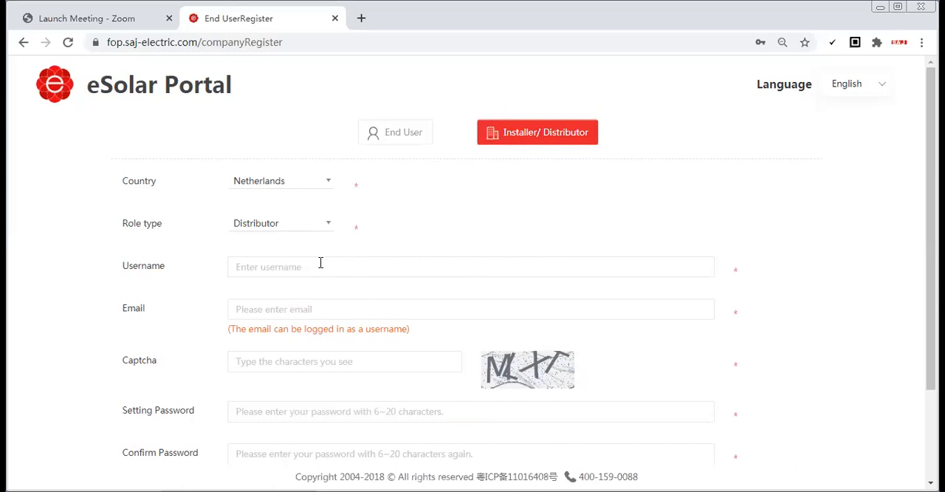
pyautogui.scroll(-1, 375, 260)
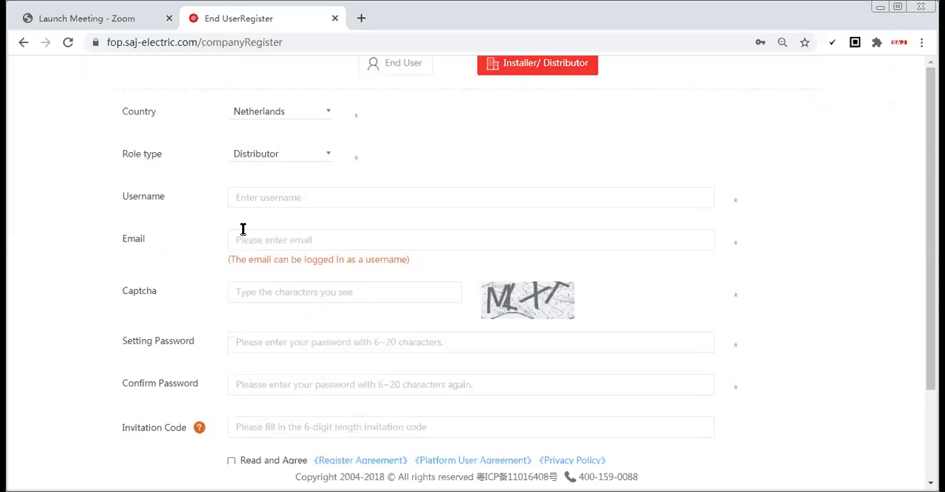
pyautogui.click(290, 155)
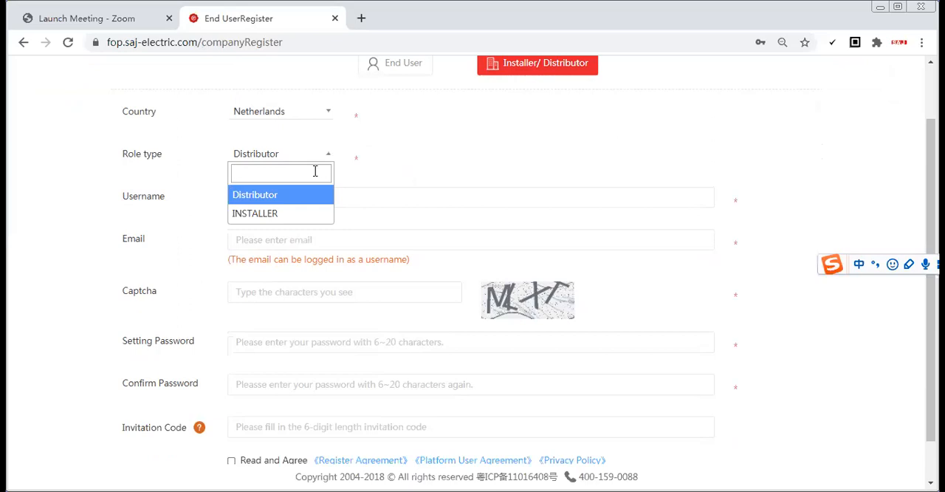
pyautogui.click(282, 194)
pyautogui.click(296, 199)
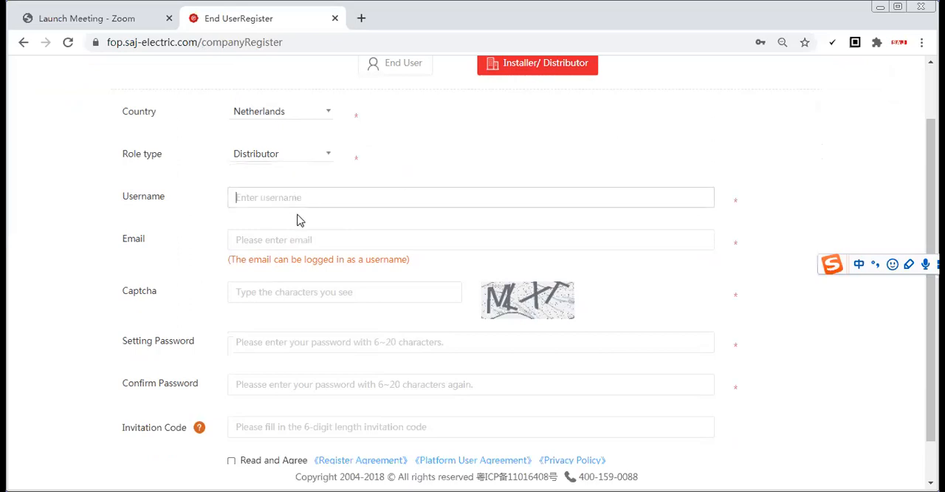
pyautogui.click(268, 234)
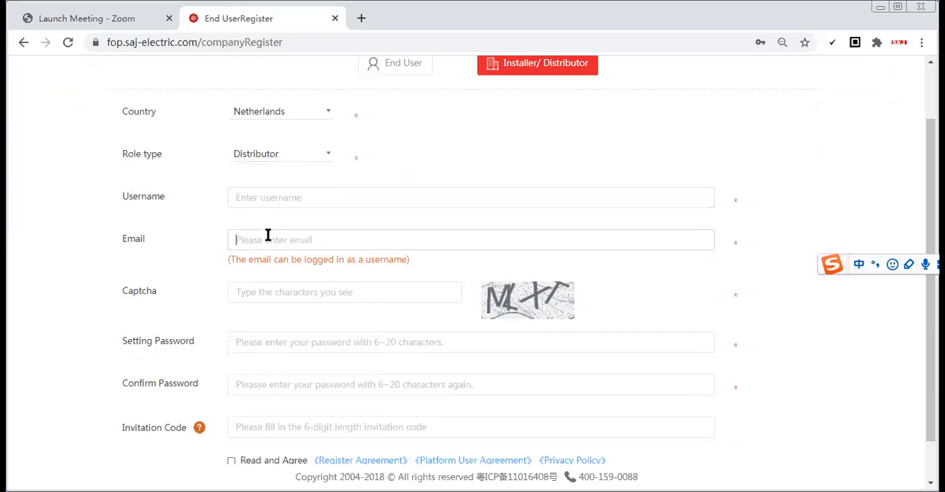
pyautogui.scroll(-1, 332, 332)
pyautogui.click(262, 379)
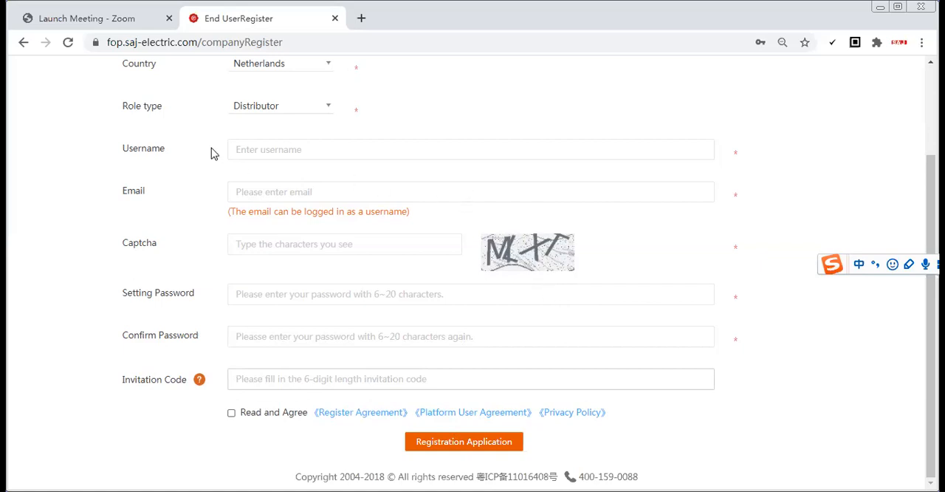
# Return to the login page and log in with the saved installer account
pyautogui.click(23, 43)
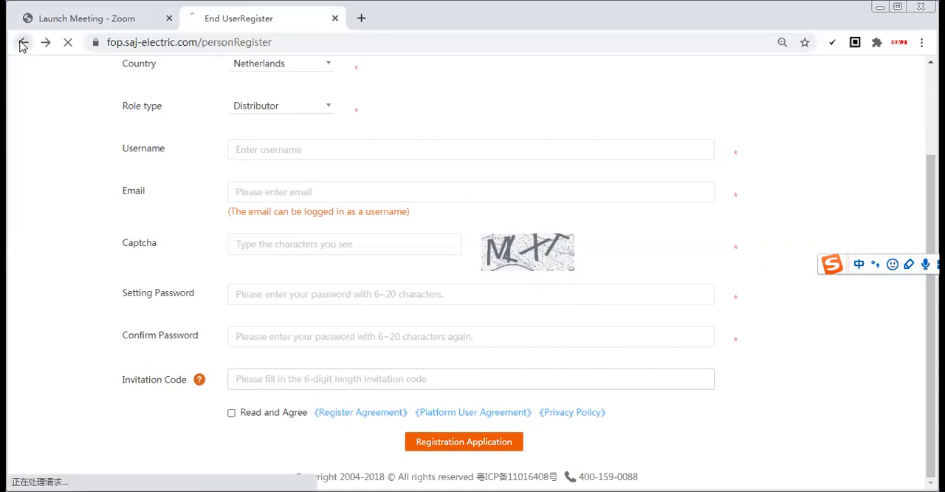
pyautogui.click(23, 43)
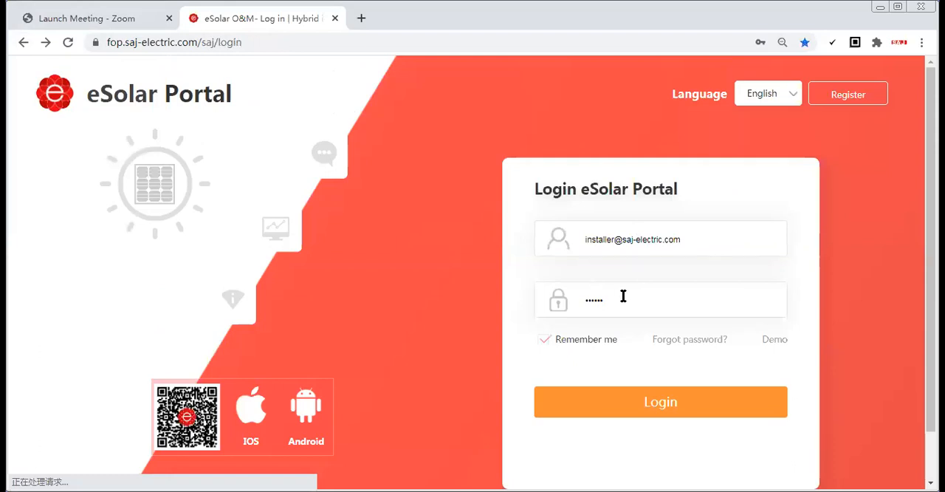
pyautogui.click(622, 296)
pyautogui.click(787, 212)
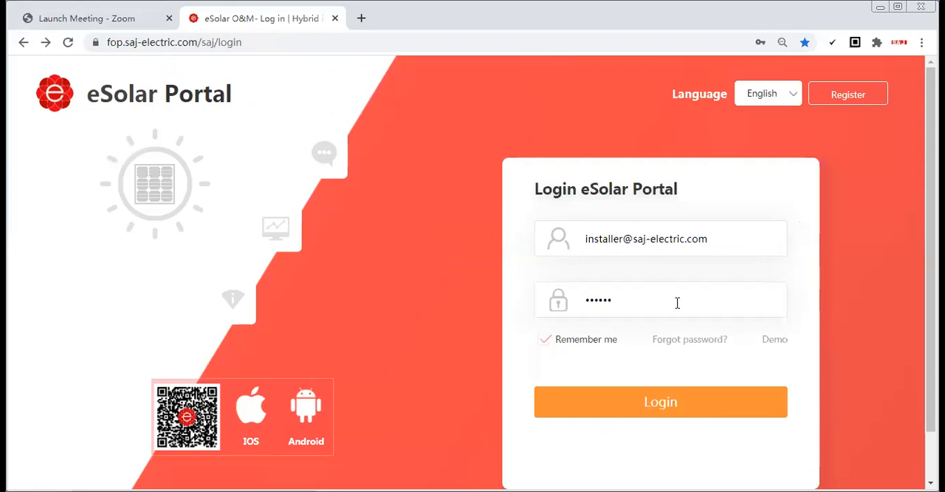
pyautogui.press('Return')
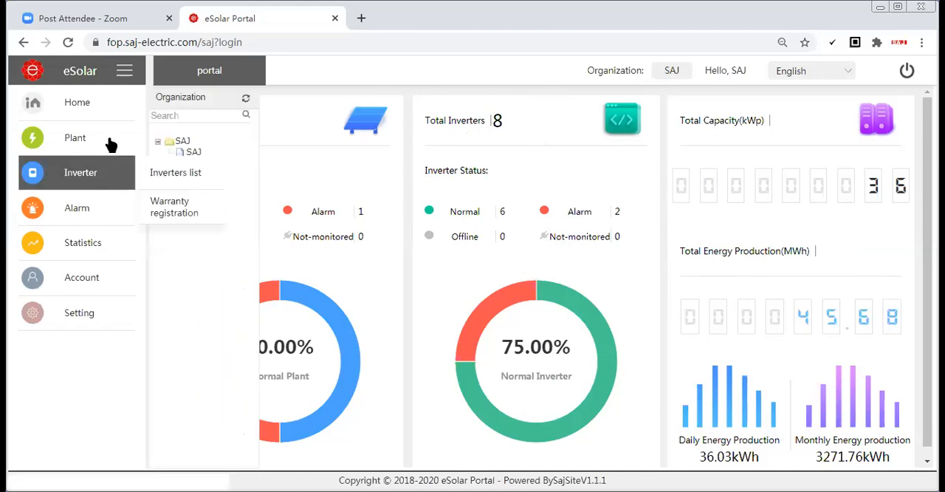
# Open the plant list and start adding a single new plant
pyautogui.moveTo(87, 148)
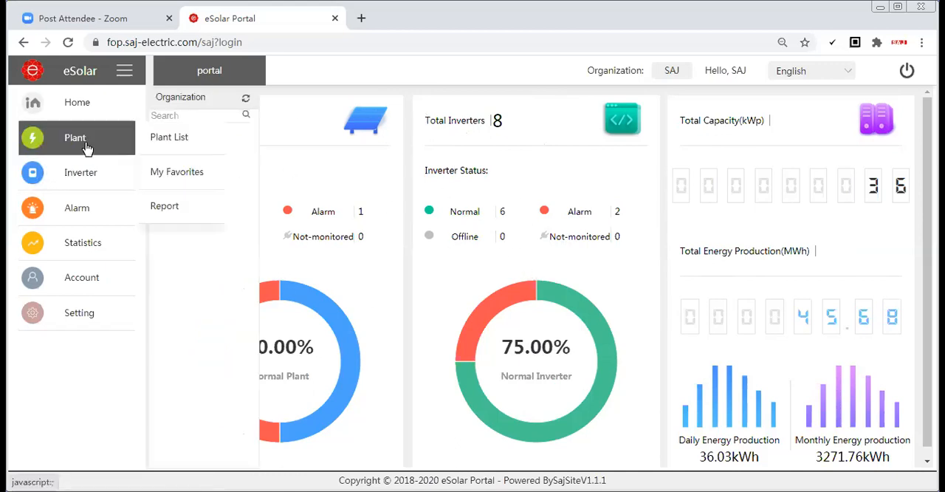
pyautogui.click(166, 140)
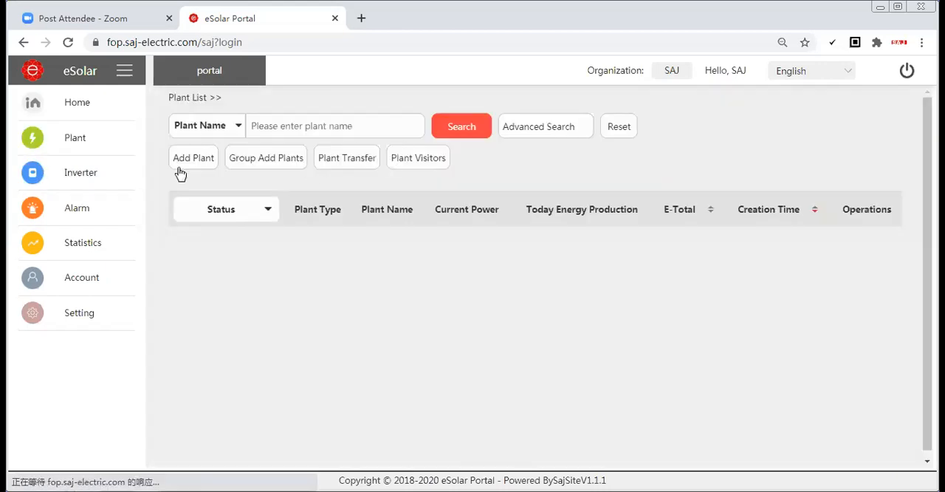
pyautogui.moveTo(139, 136)
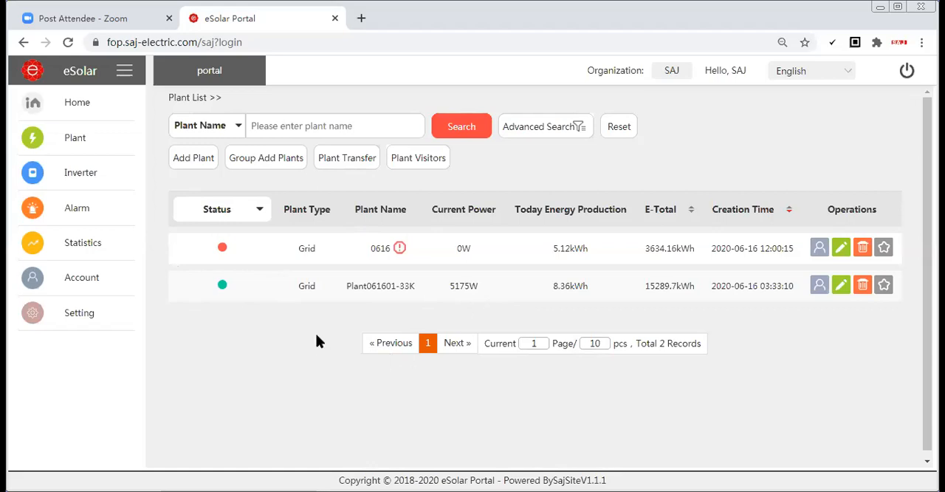
pyautogui.moveTo(399, 254)
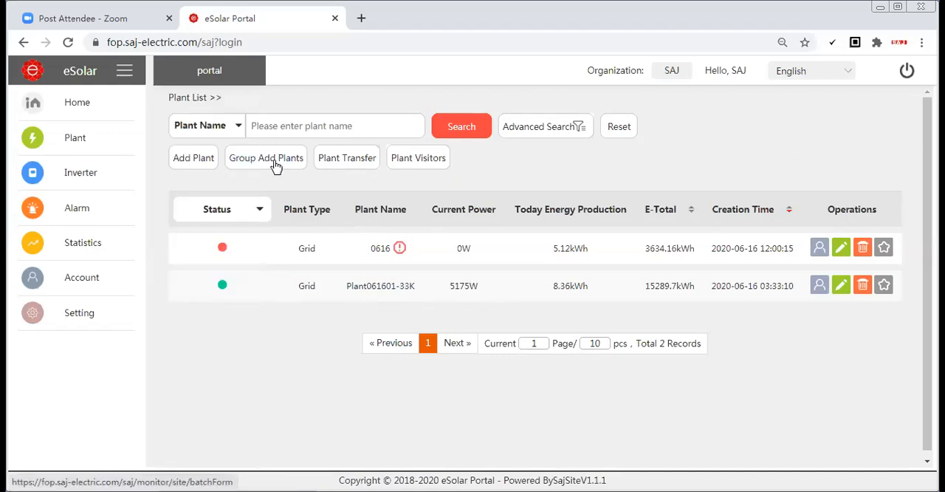
pyautogui.click(210, 163)
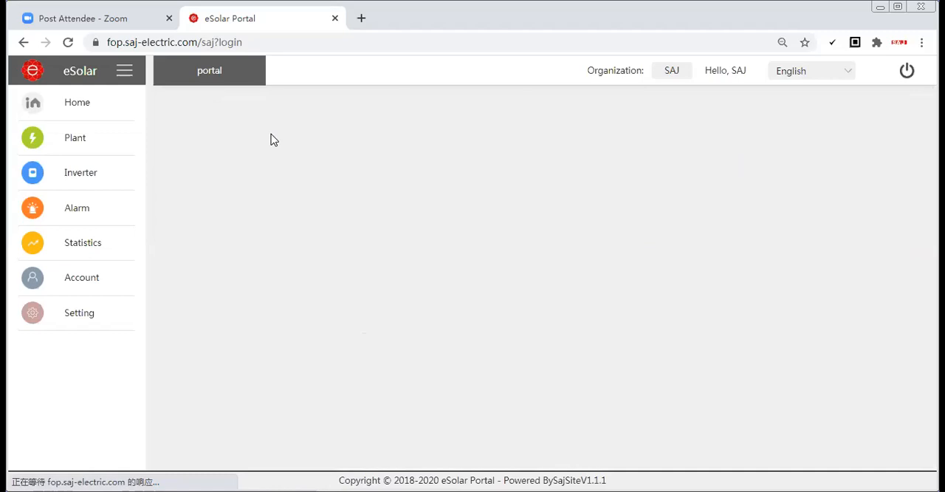
pyautogui.click(465, 162)
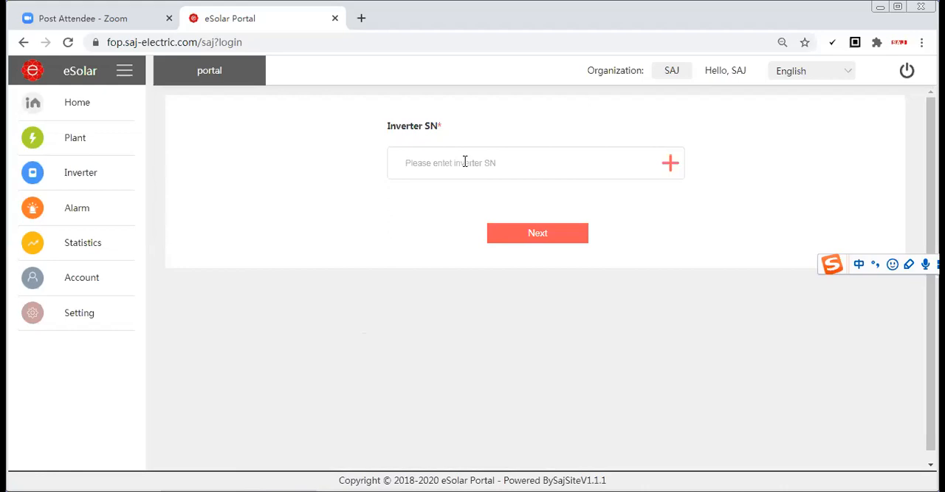
pyautogui.press('shift')
pyautogui.write('13020J1831')
pyautogui.press('BackSpace')
pyautogui.write('5EN31063')
pyautogui.click(529, 238)
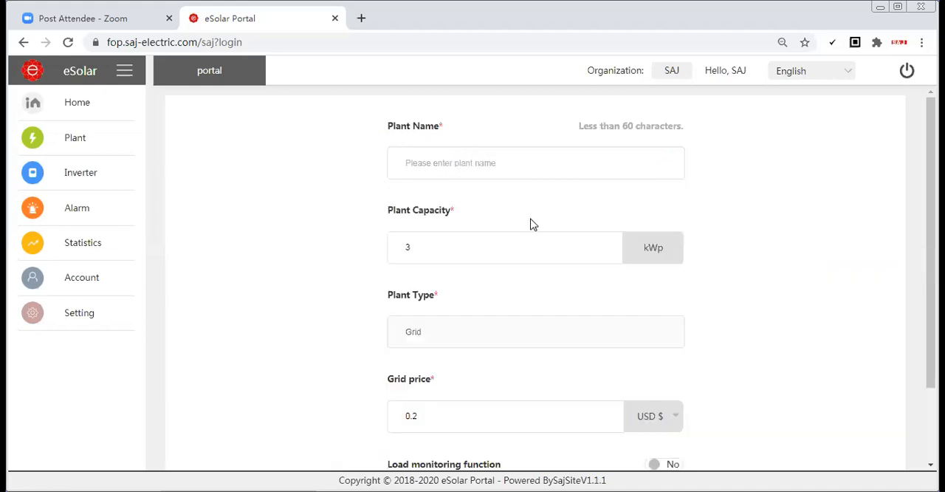
# Name the new plant 0616-3KW
pyautogui.click(451, 164)
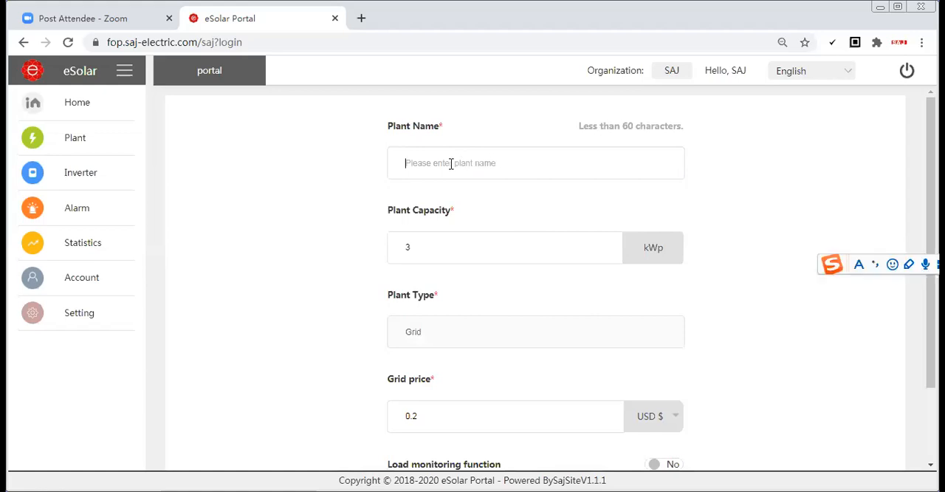
pyautogui.write('0616-3KW')
# Check the currency choices offered for the new plant's grid price
pyautogui.scroll(-2, 500, 268)
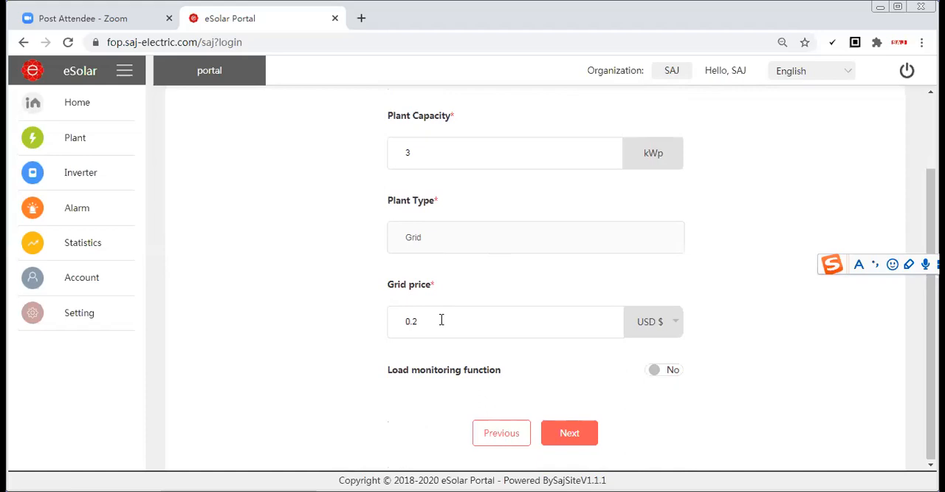
pyautogui.click(648, 326)
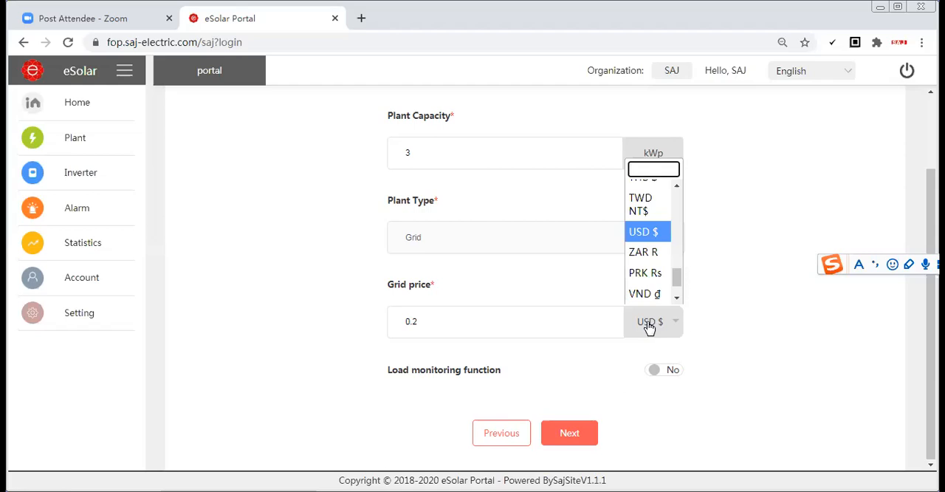
pyautogui.click(569, 323)
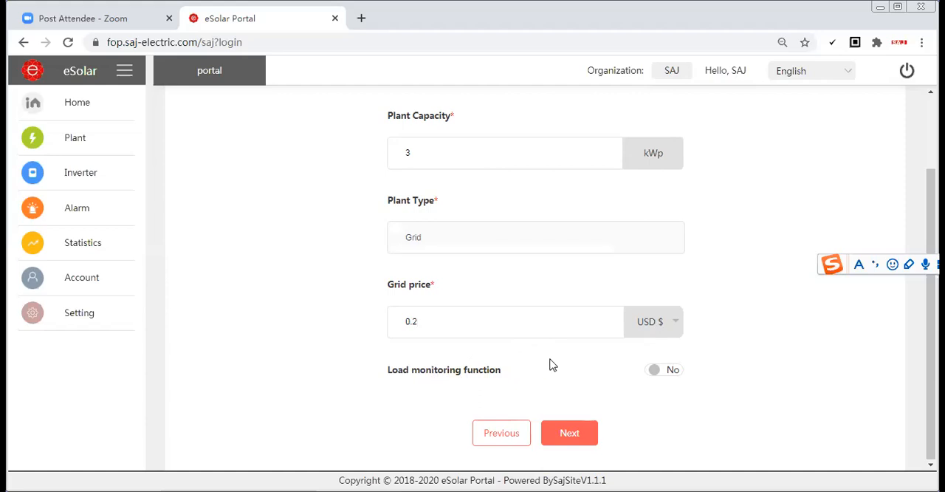
pyautogui.click(660, 373)
pyautogui.scroll(-2, 530, 358)
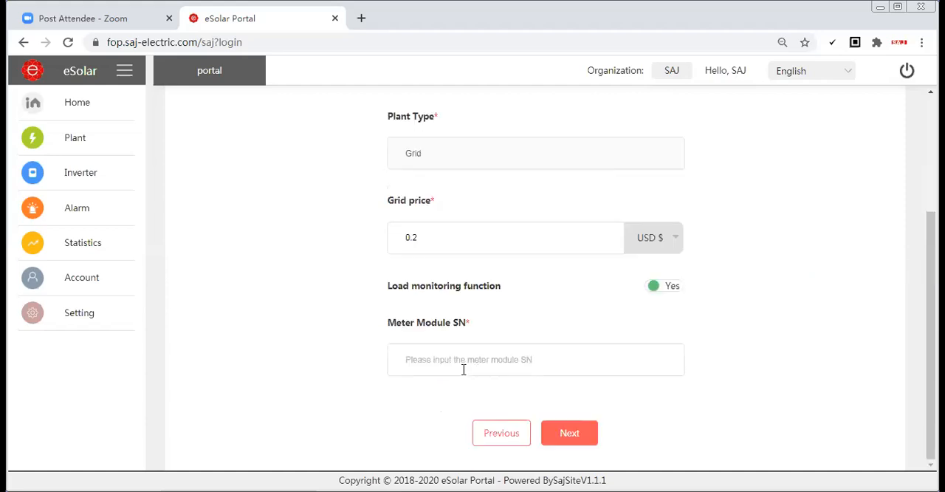
pyautogui.click(466, 368)
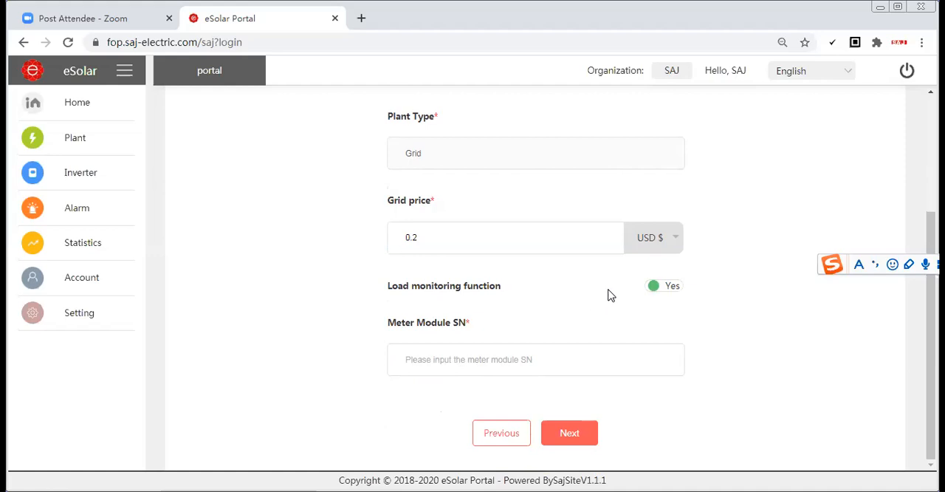
pyautogui.click(655, 288)
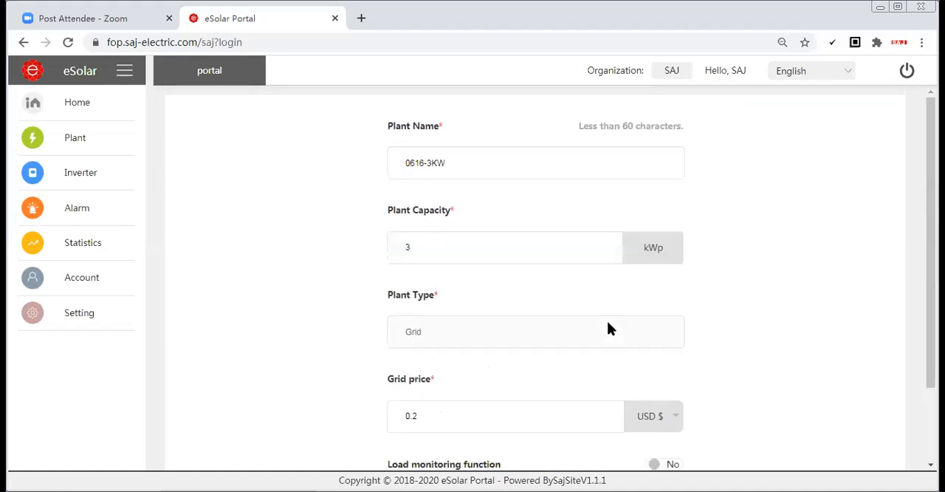
# Continue to the plant's picture and location details and review the fields to fill in
pyautogui.click(559, 441)
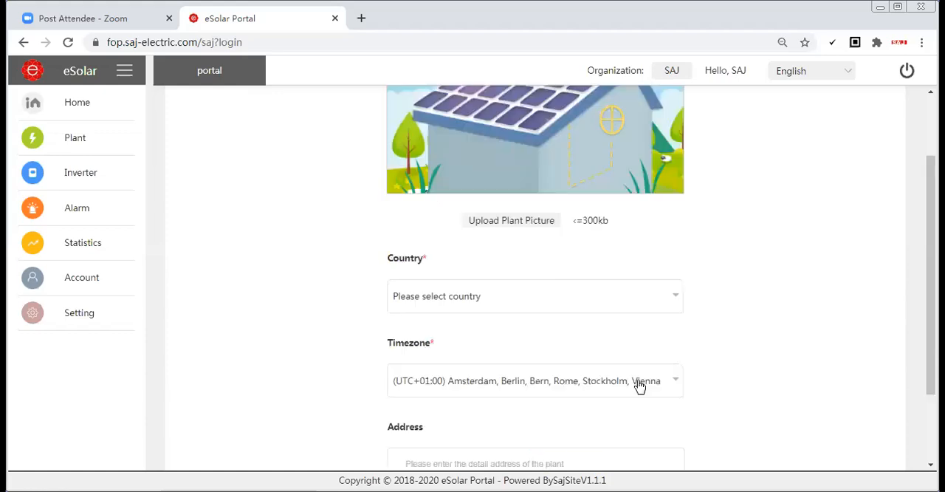
pyautogui.scroll(2, 587, 292)
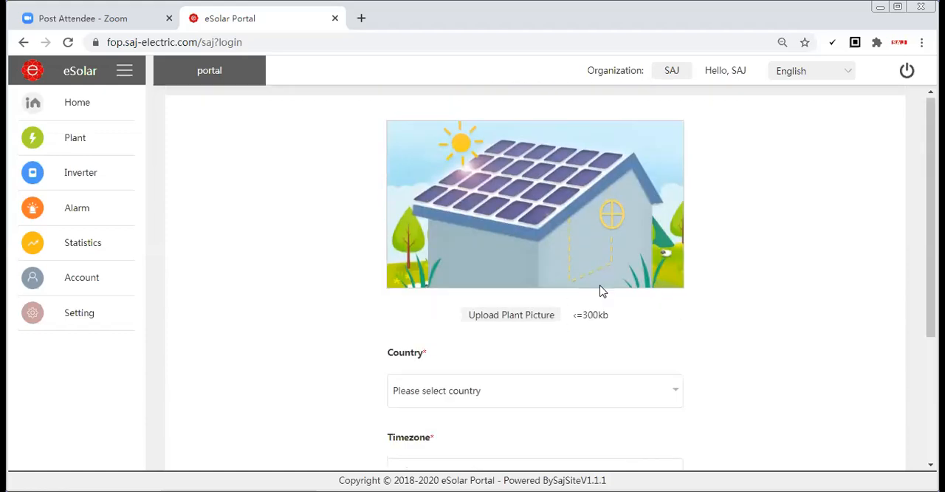
pyautogui.scroll(-3, 693, 314)
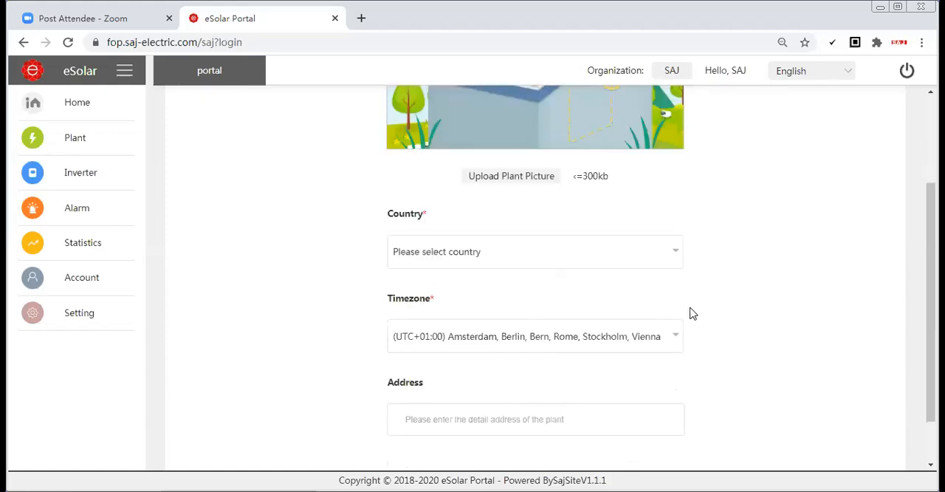
pyautogui.scroll(3, 692, 314)
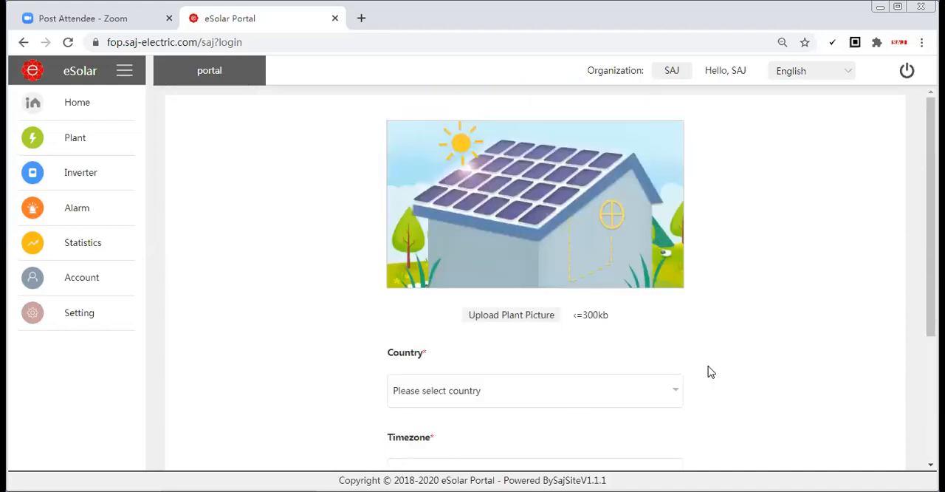
pyautogui.scroll(-3, 711, 353)
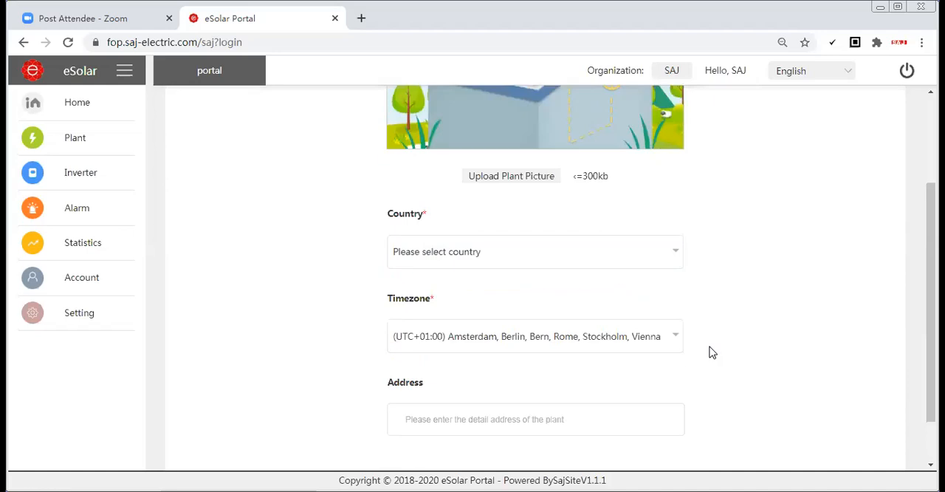
pyautogui.scroll(3, 711, 352)
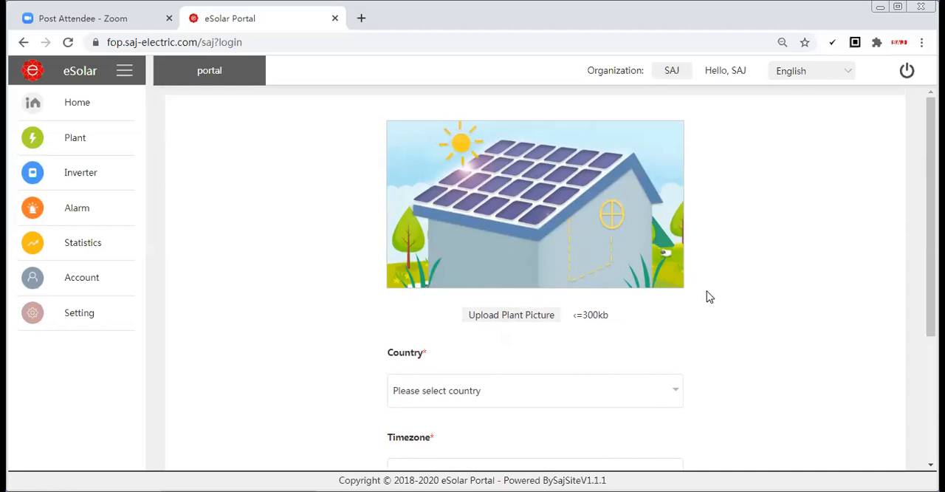
pyautogui.scroll(-3, 711, 296)
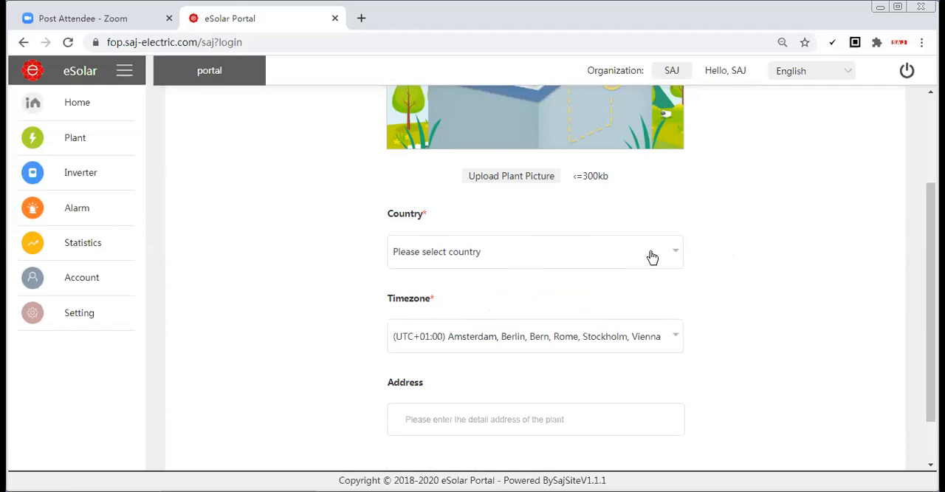
# Find the Netherlands in the country list and set it as the plant's country
pyautogui.click(496, 252)
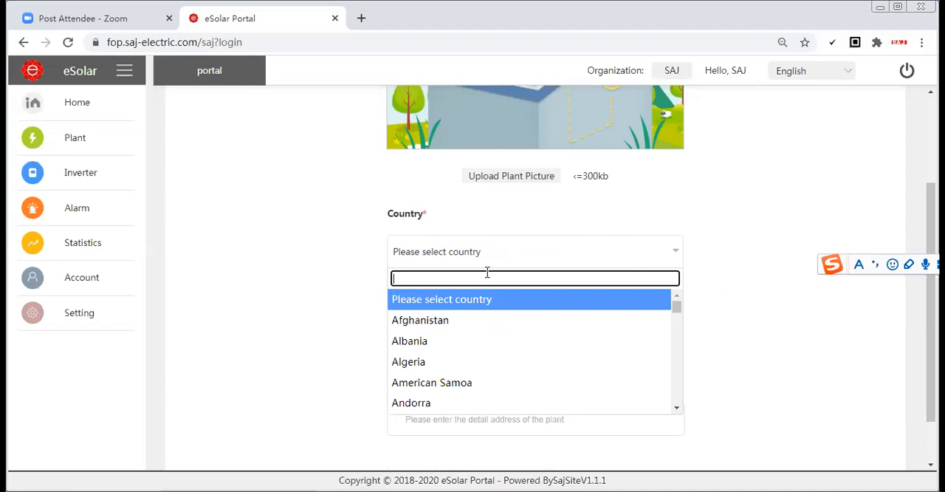
pyautogui.write('nE')
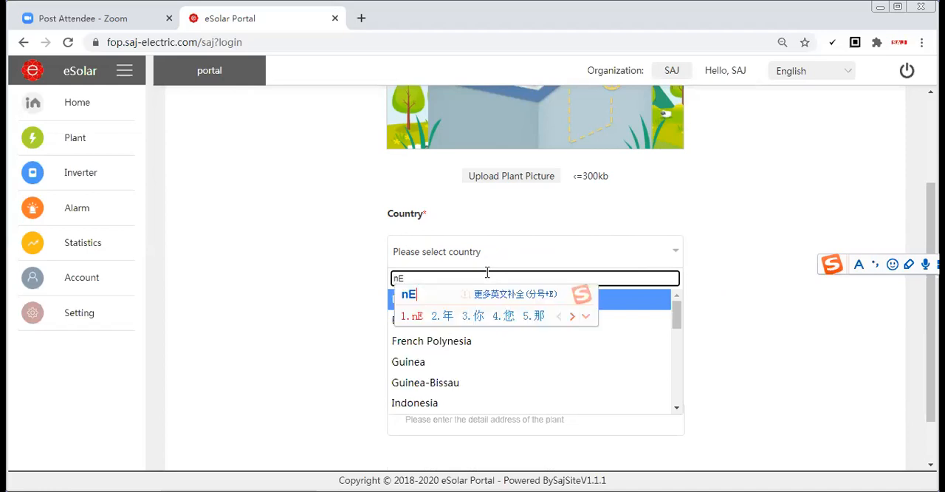
pyautogui.press('BackSpace')
pyautogui.press('BackSpace')
pyautogui.write('Ne')
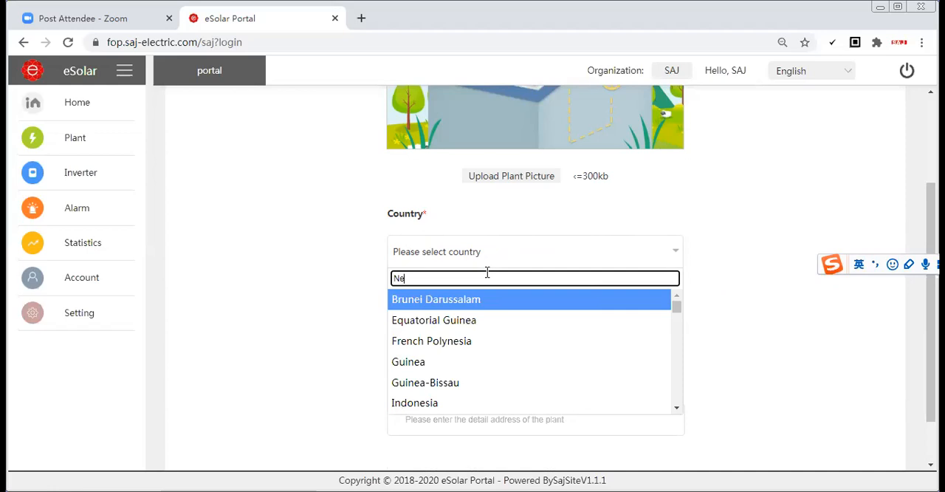
pyautogui.write('the')
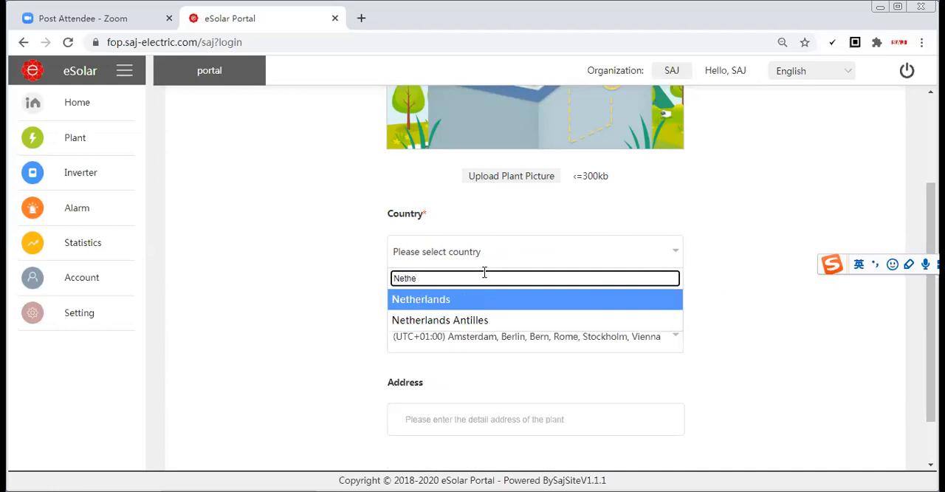
pyautogui.click(456, 304)
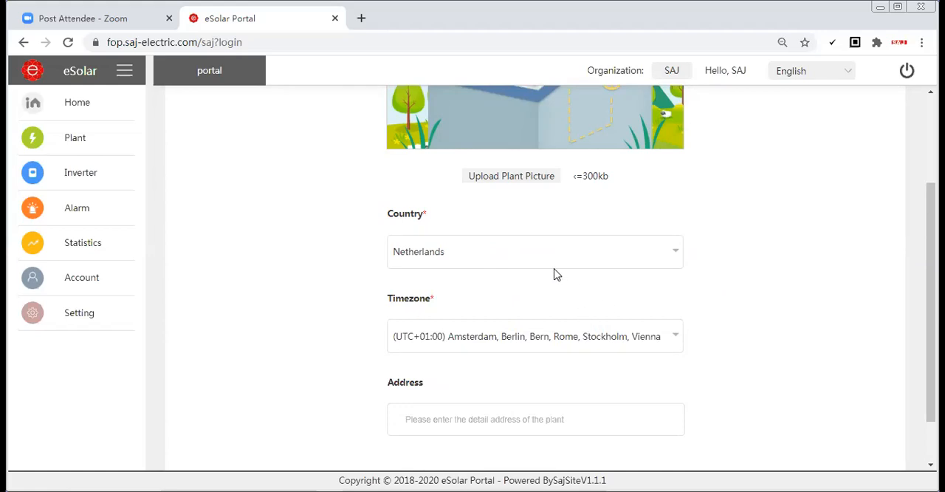
# Fill in the plant's detail address and continue to the report and alarm email settings
pyautogui.scroll(-1, 580, 282)
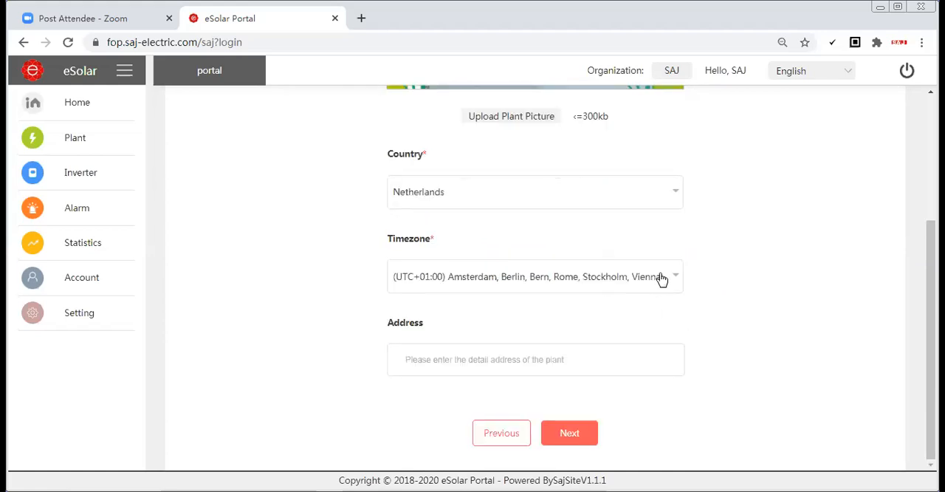
pyautogui.click(658, 278)
pyautogui.click(545, 251)
pyautogui.click(440, 360)
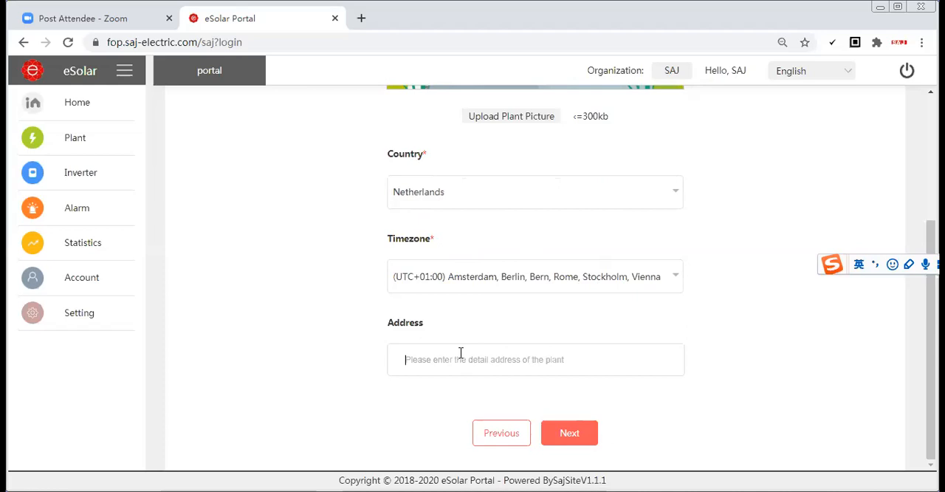
pyautogui.write('AB')
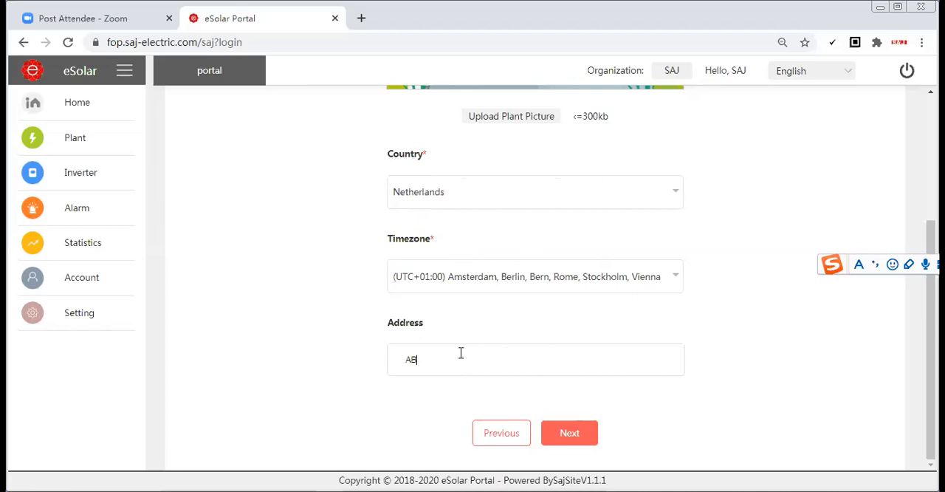
pyautogui.write('20')
pyautogui.click(581, 439)
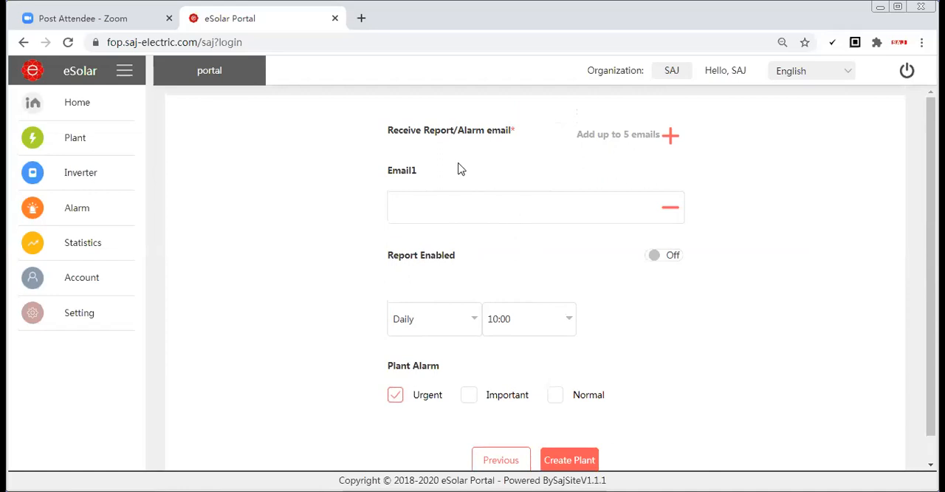
# Enable the plant report with a Daily frequency and check the available sending times
pyautogui.click(431, 212)
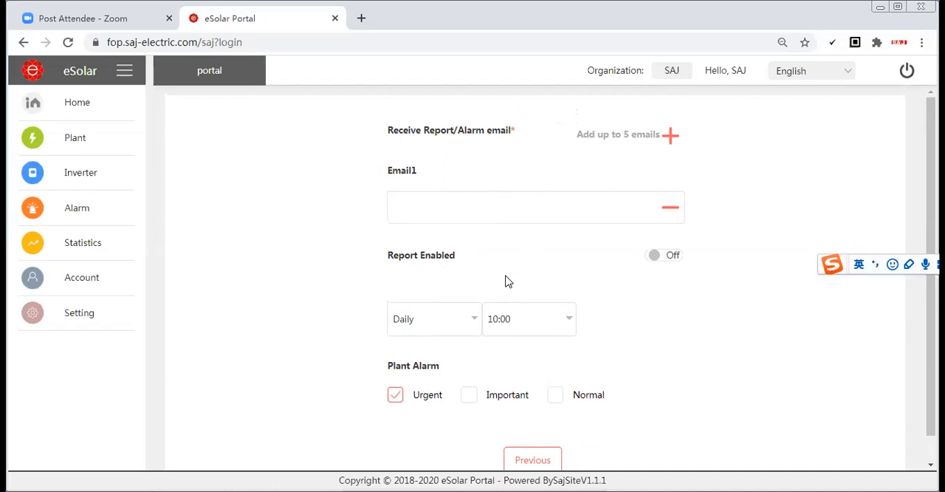
pyautogui.click(464, 212)
pyautogui.click(650, 255)
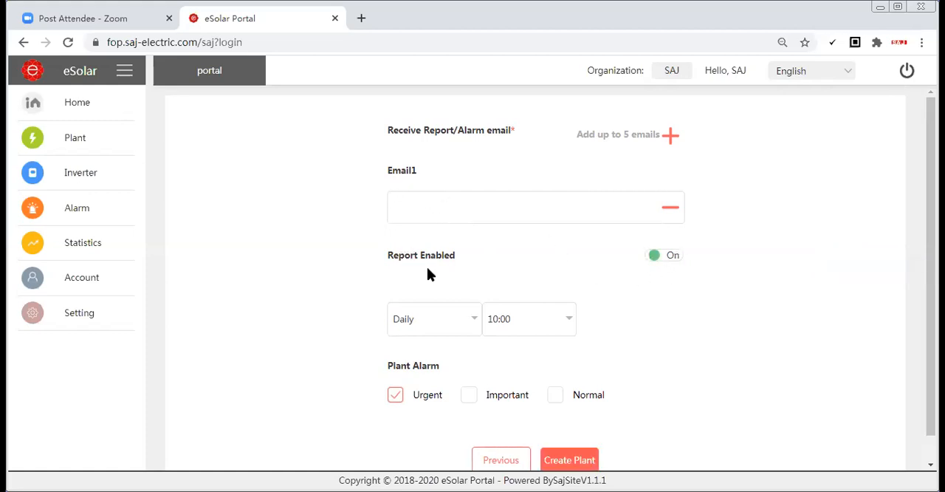
pyautogui.click(453, 325)
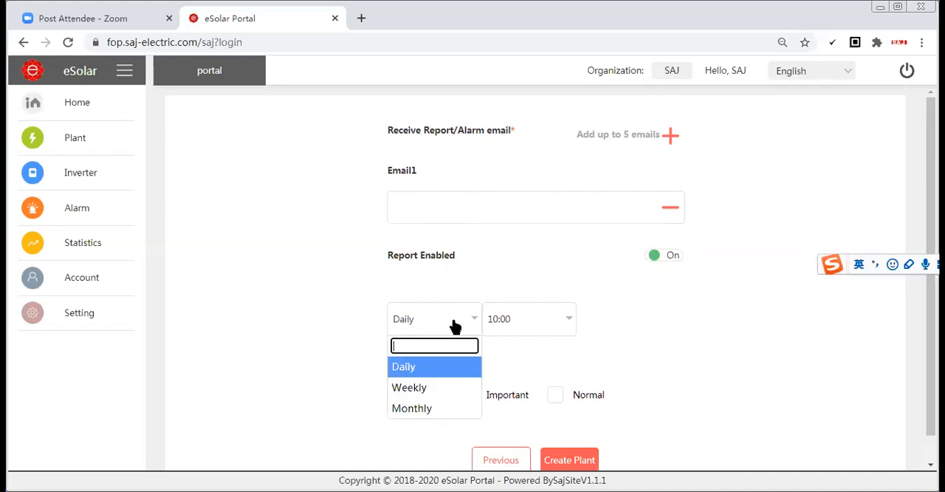
pyautogui.click(419, 368)
pyautogui.click(563, 325)
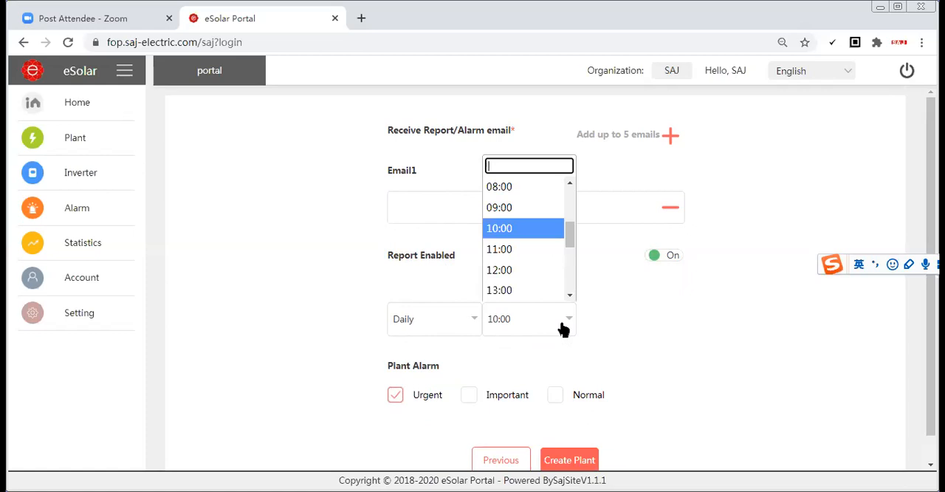
pyautogui.click(611, 322)
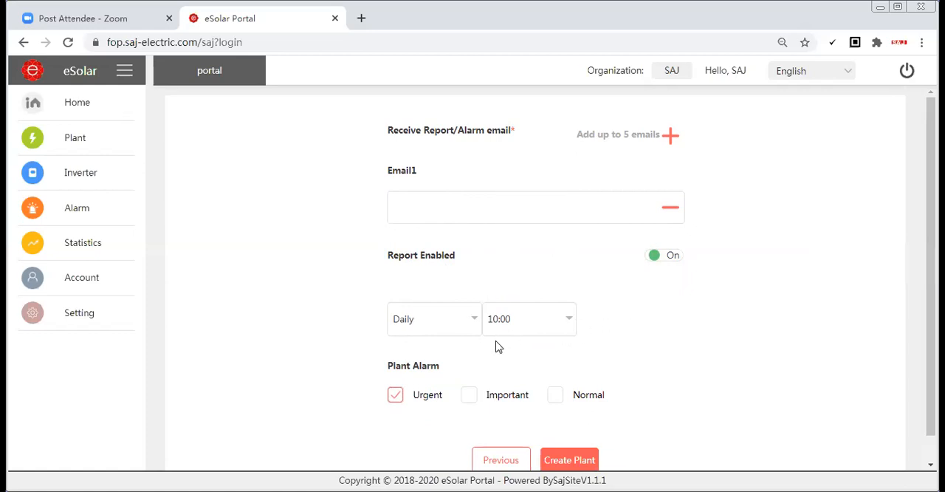
# Turn the plant report off and create the plant
pyautogui.scroll(-1, 434, 366)
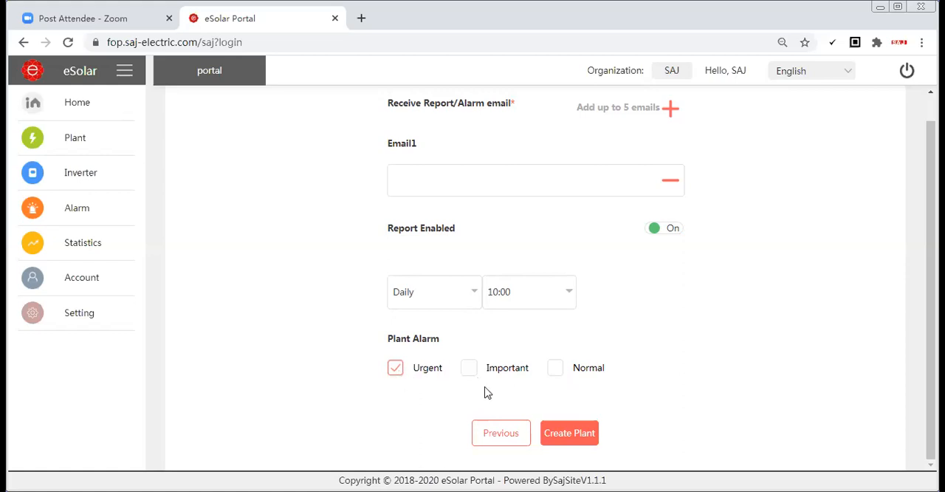
pyautogui.scroll(1, 580, 391)
pyautogui.scroll(-1, 587, 393)
pyautogui.click(654, 228)
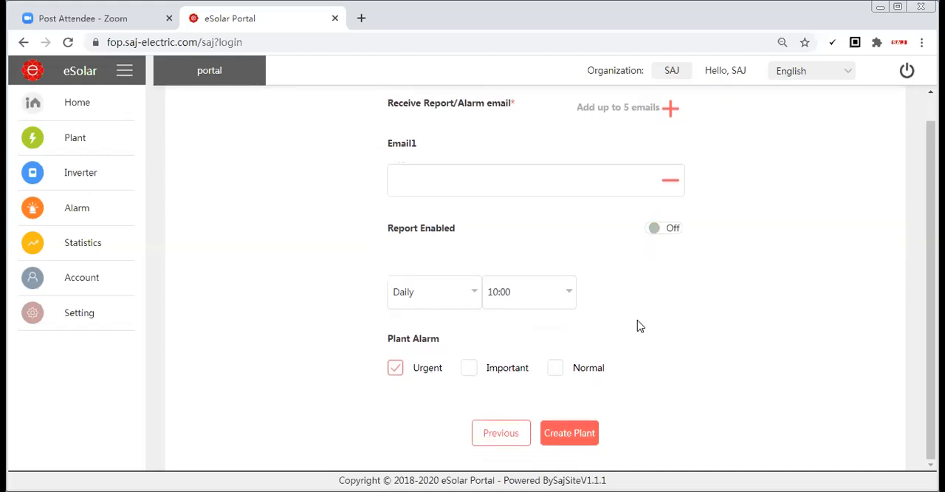
pyautogui.click(565, 438)
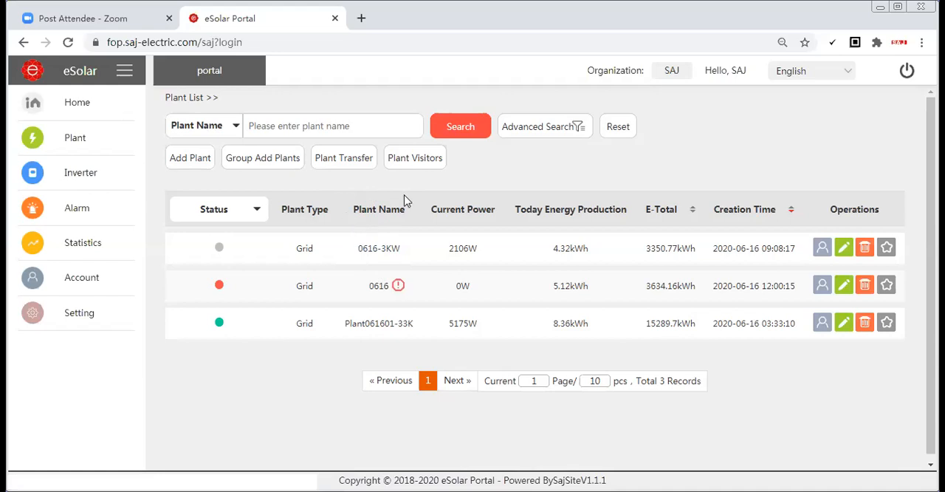
# Open Plant Transfer and search for plant 0616-3KW among the plants that can be transferred
pyautogui.click(346, 161)
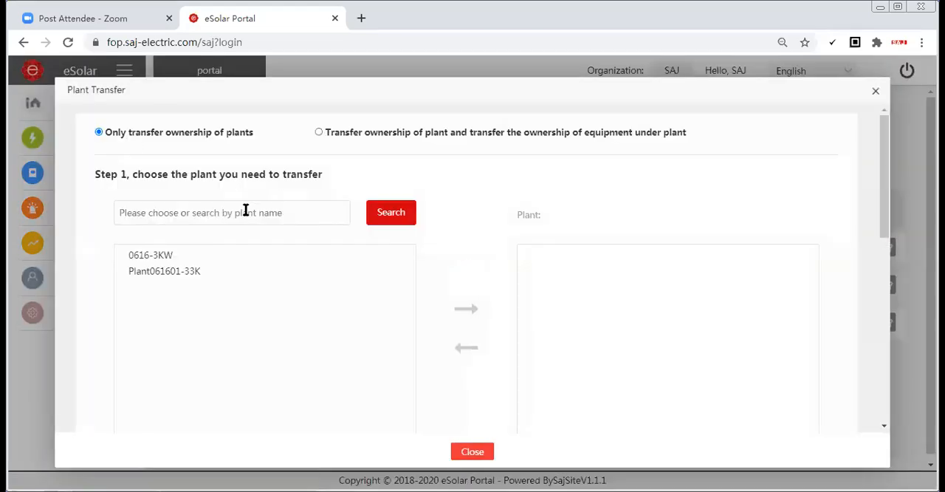
pyautogui.click(287, 213)
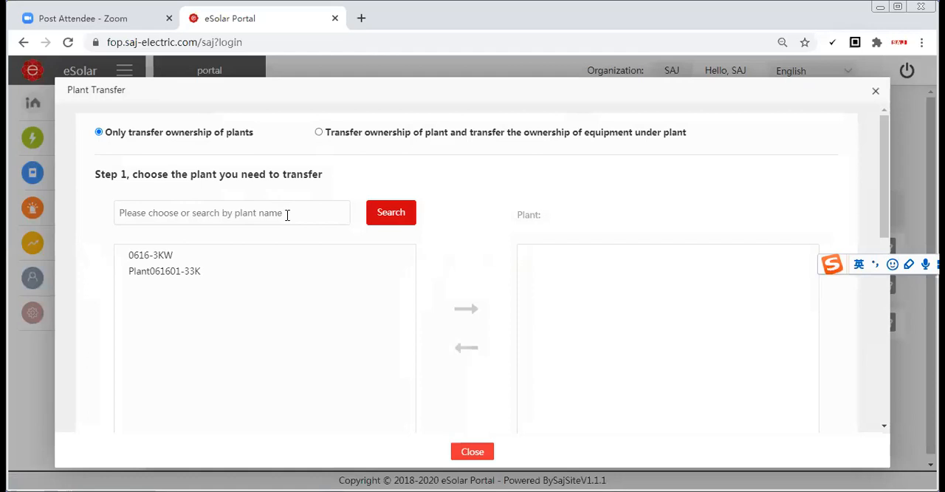
pyautogui.click(174, 258)
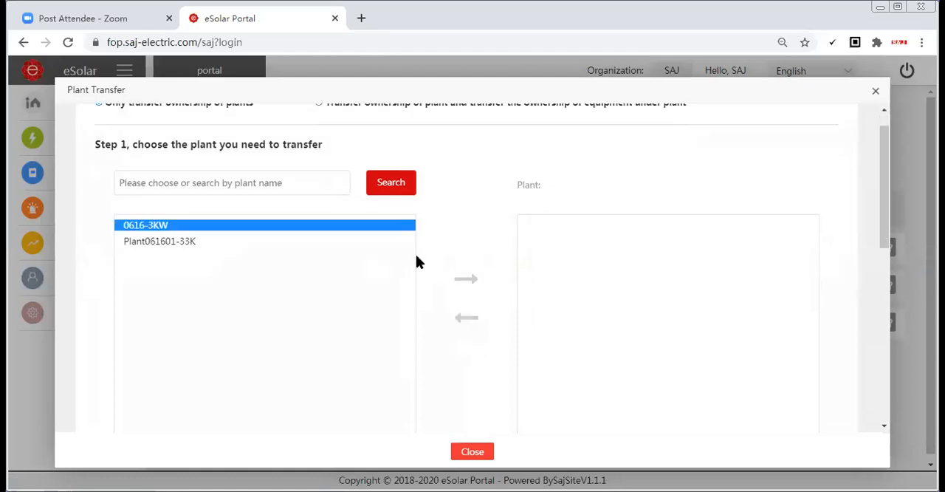
pyautogui.click(384, 183)
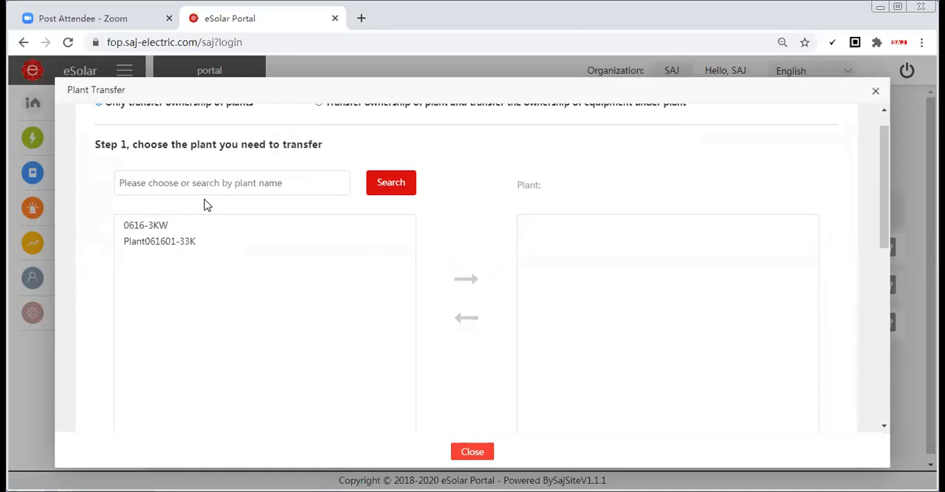
pyautogui.write('0')
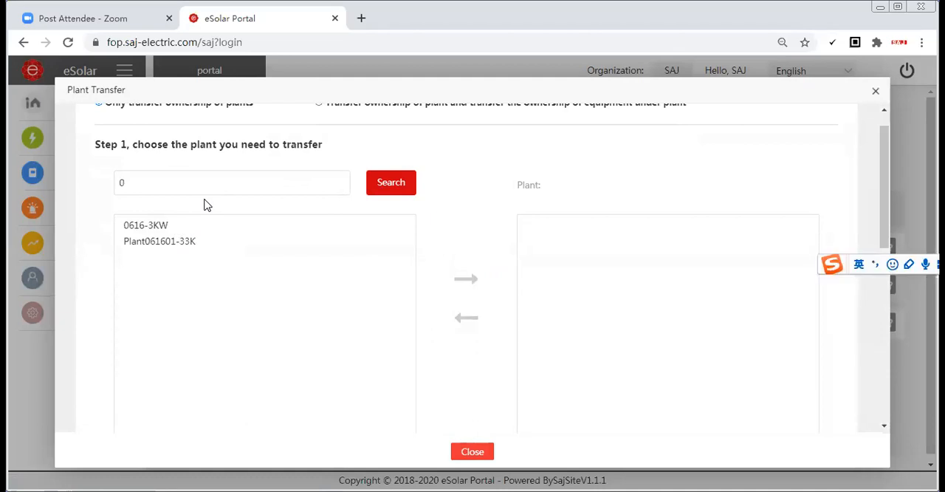
pyautogui.write('616-3KW')
pyautogui.click(391, 190)
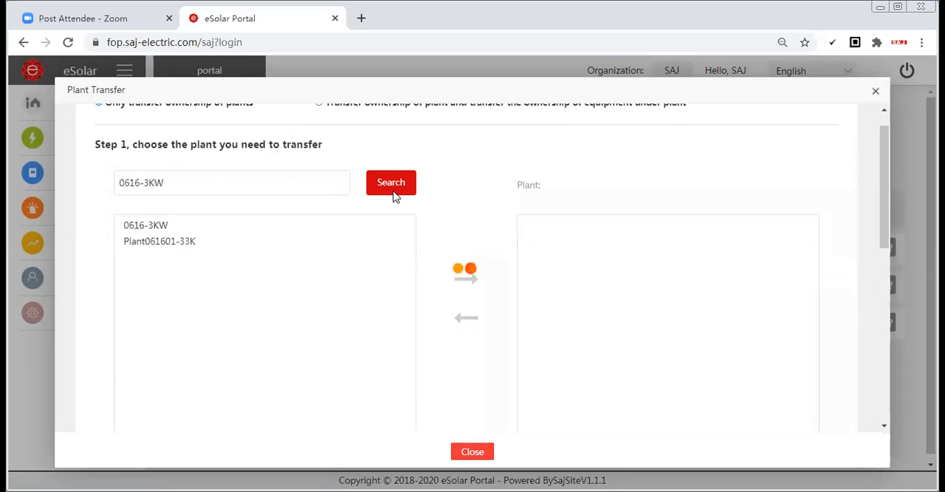
# Select plant 0616-3KW in the search results and add it to the plants being transferred
pyautogui.click(171, 226)
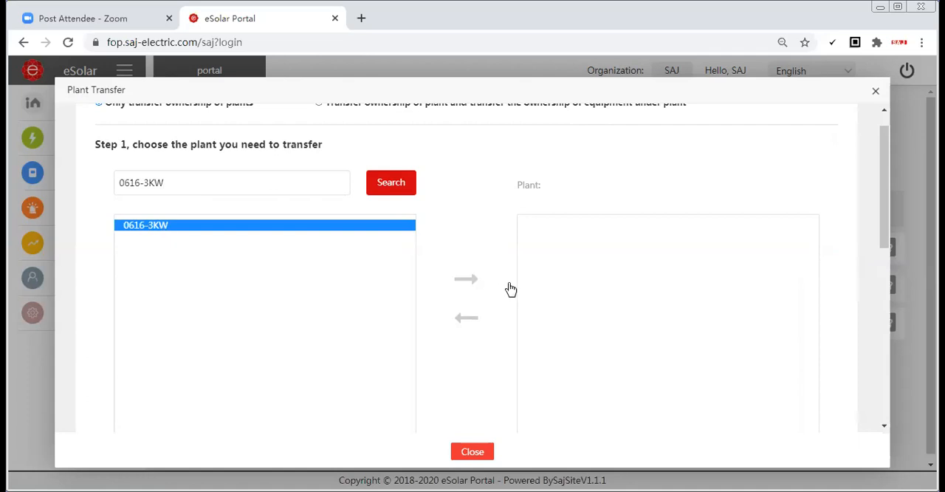
pyautogui.click(469, 288)
pyautogui.scroll(-2, 455, 228)
pyautogui.scroll(2, 473, 227)
pyautogui.scroll(-1, 563, 271)
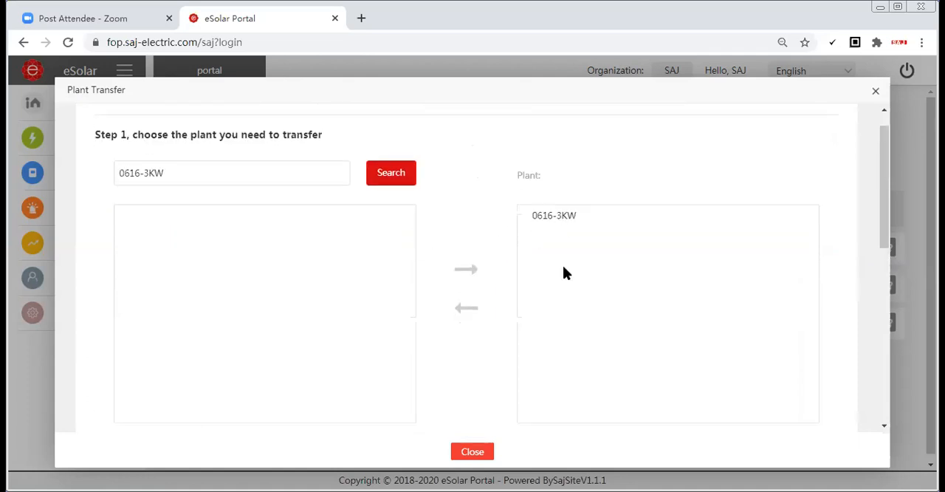
# Search for the target user endusersample in the second step of the plant transfer
pyautogui.scroll(-3, 327, 356)
pyautogui.scroll(2, 606, 221)
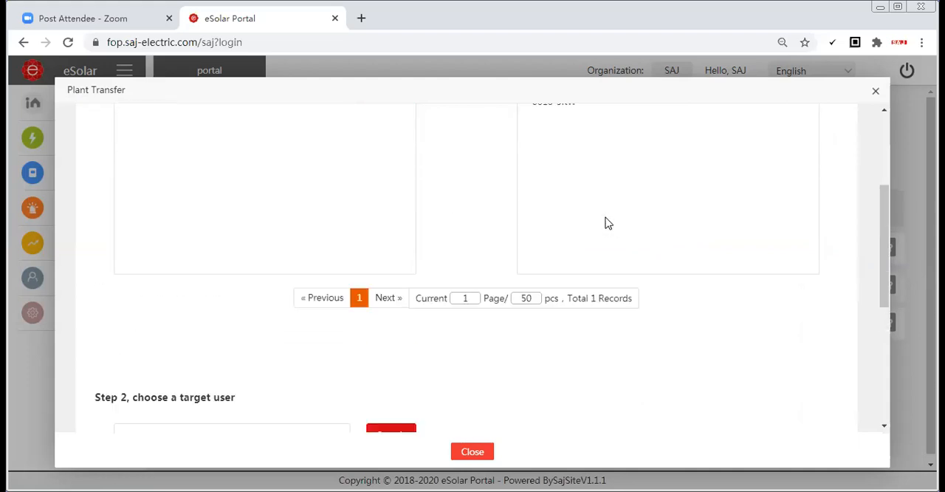
pyautogui.scroll(2, 548, 222)
pyautogui.scroll(-4, 293, 330)
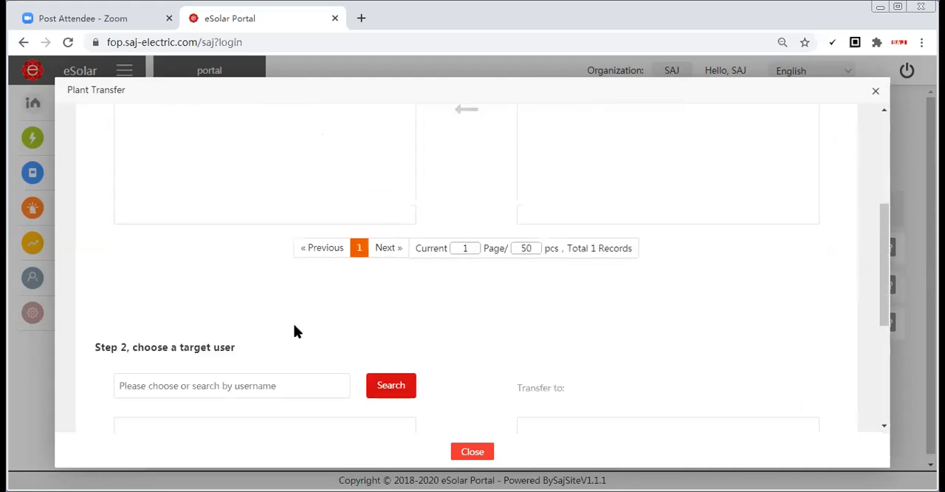
pyautogui.click(174, 316)
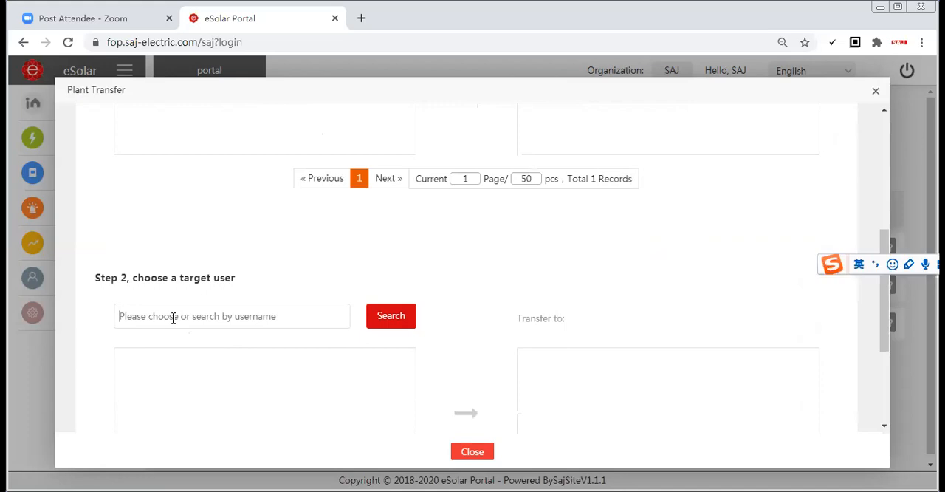
pyautogui.write('end')
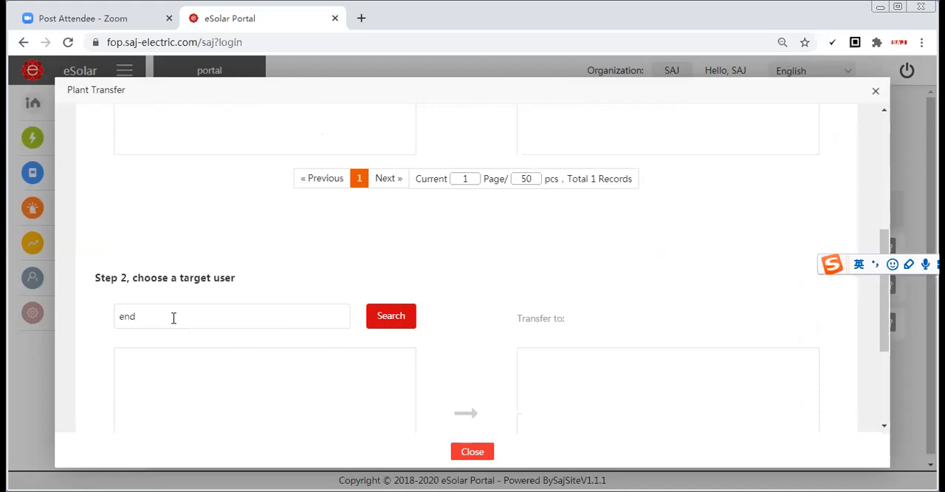
pyautogui.write('susersample')
pyautogui.click(400, 316)
pyautogui.scroll(-1, 231, 319)
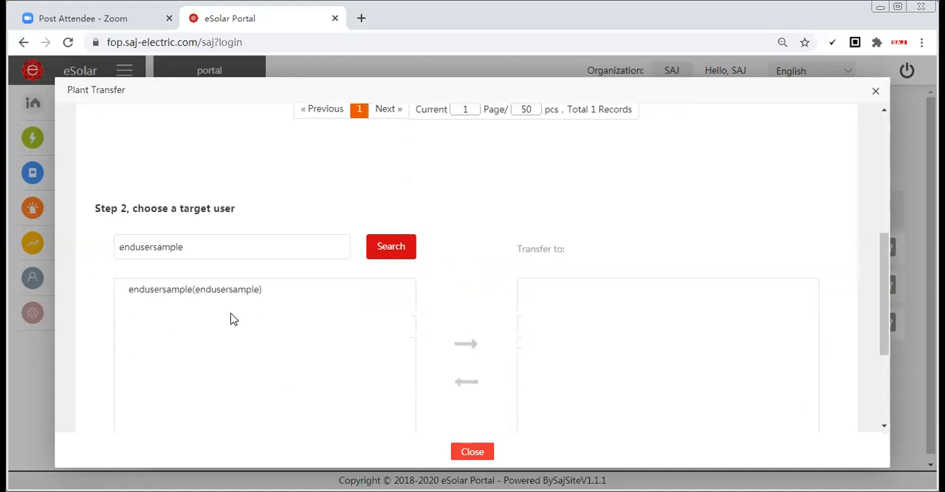
# Select the user endusersample and add it as the recipient of the plant transfer
pyautogui.click(212, 294)
pyautogui.scroll(-1, 213, 294)
pyautogui.click(467, 288)
pyautogui.scroll(-1, 611, 276)
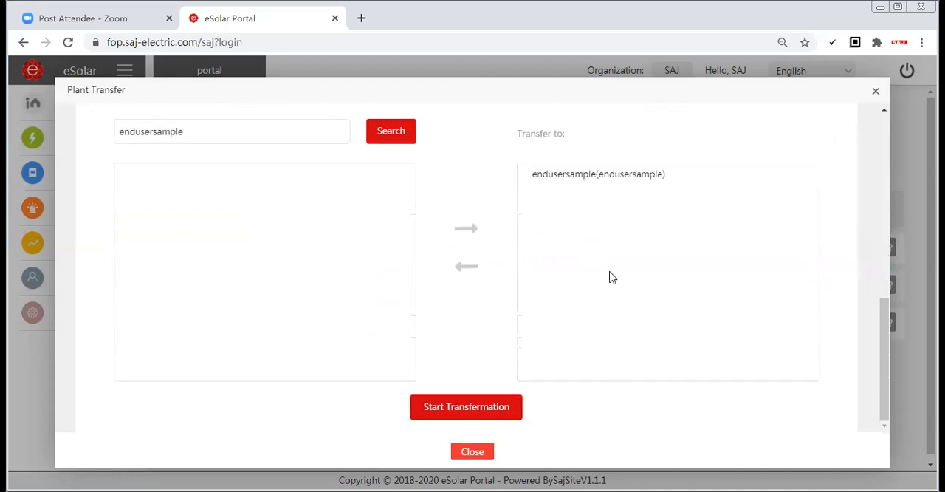
# Start the ownership transfer, authorise it with the account password, and close the transfer dialog without saving the password in the browser
pyautogui.click(463, 412)
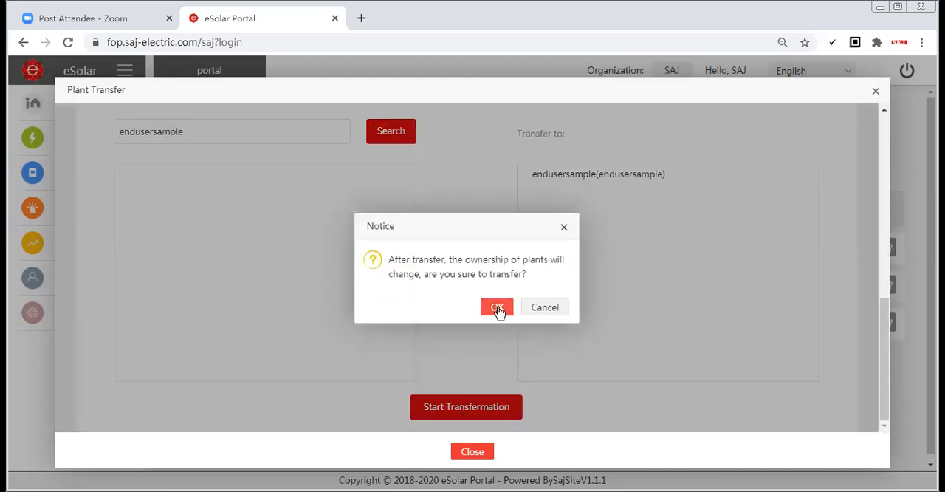
pyautogui.click(498, 309)
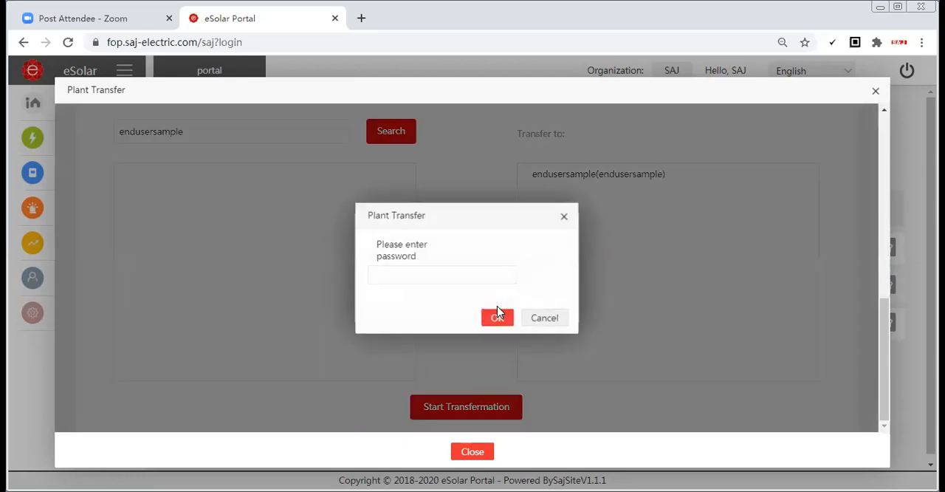
pyautogui.click(442, 272)
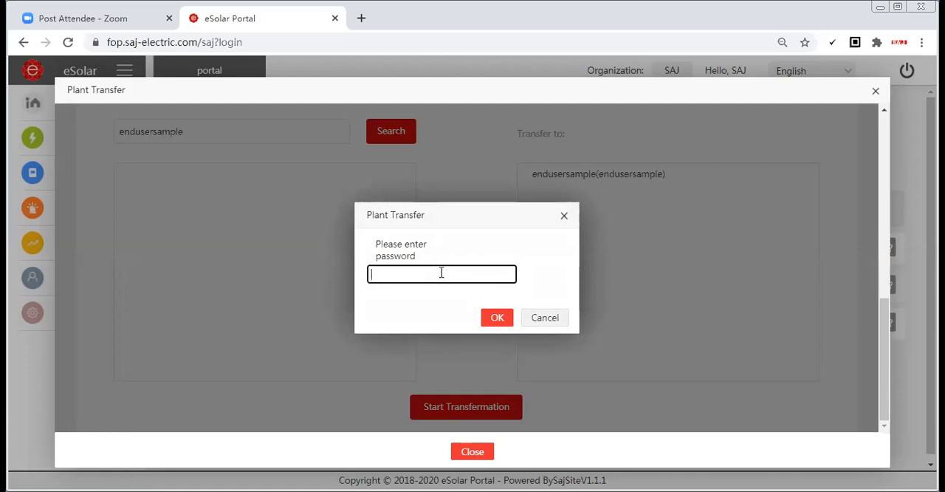
pyautogui.write('••••••')
pyautogui.click(497, 317)
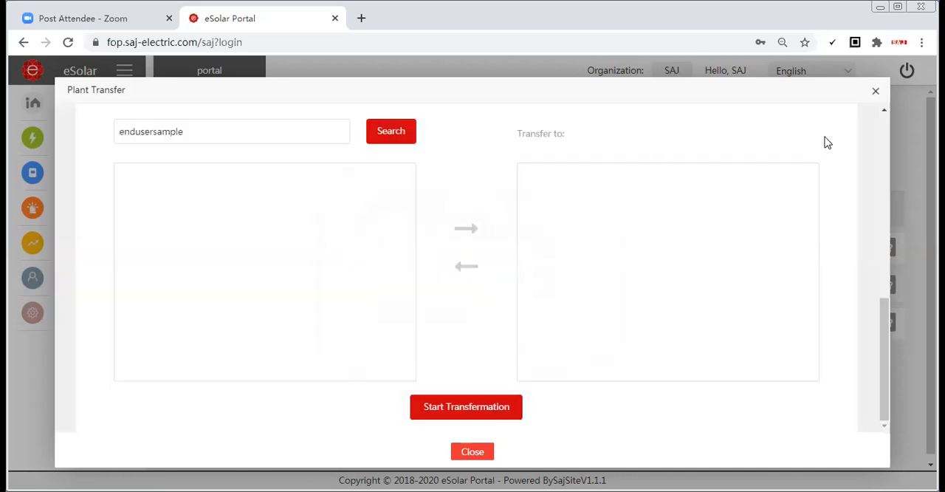
pyautogui.click(876, 91)
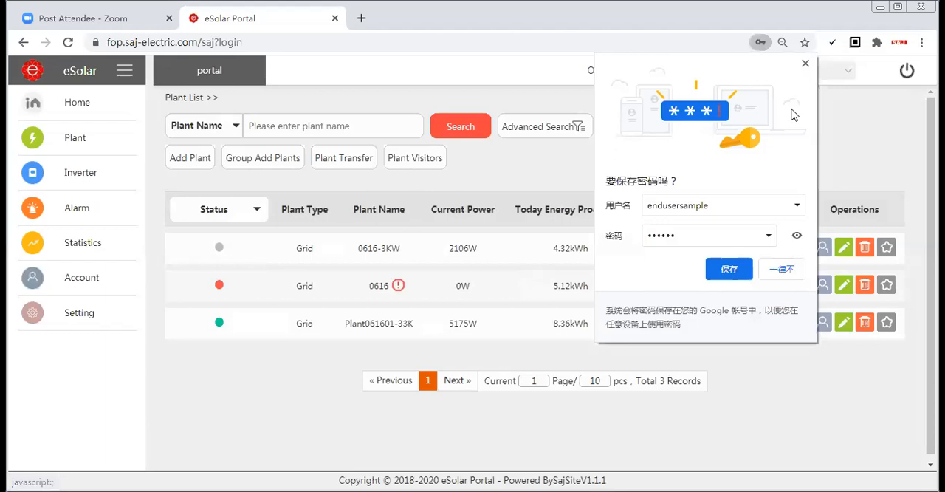
pyautogui.click(806, 66)
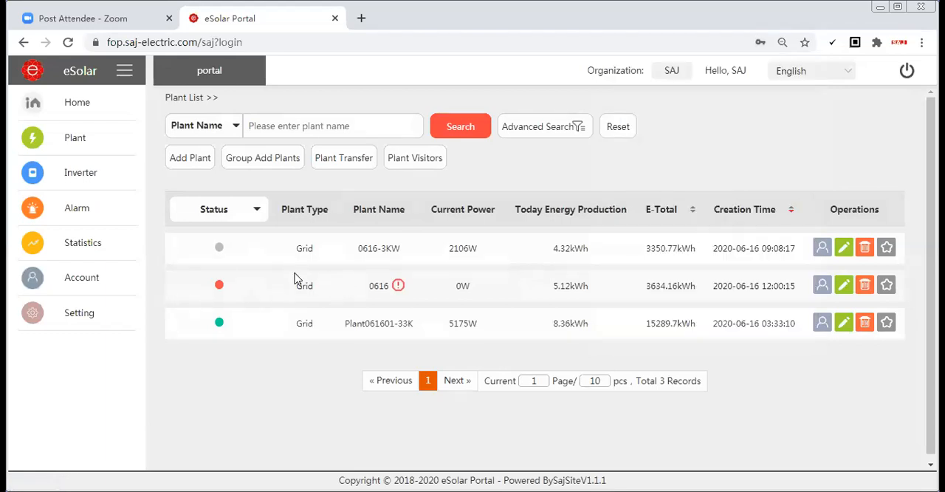
# Open the End User list in the account section to view the end user accounts
pyautogui.click(153, 283)
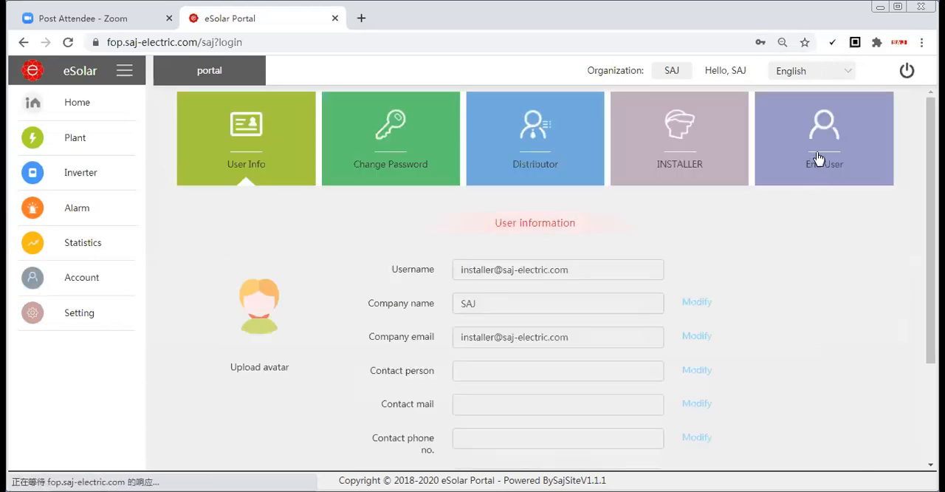
pyautogui.click(842, 176)
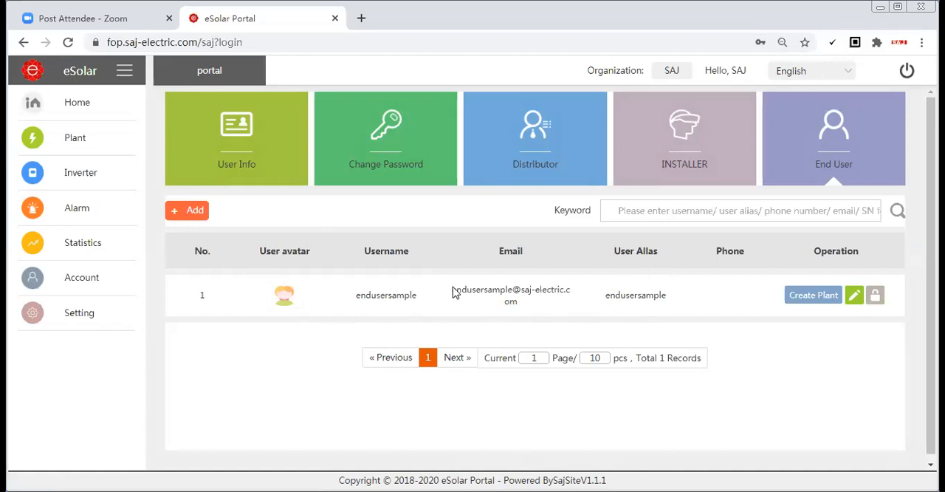
# Return to the plant list and open the Plant Visitors list
pyautogui.moveTo(101, 145)
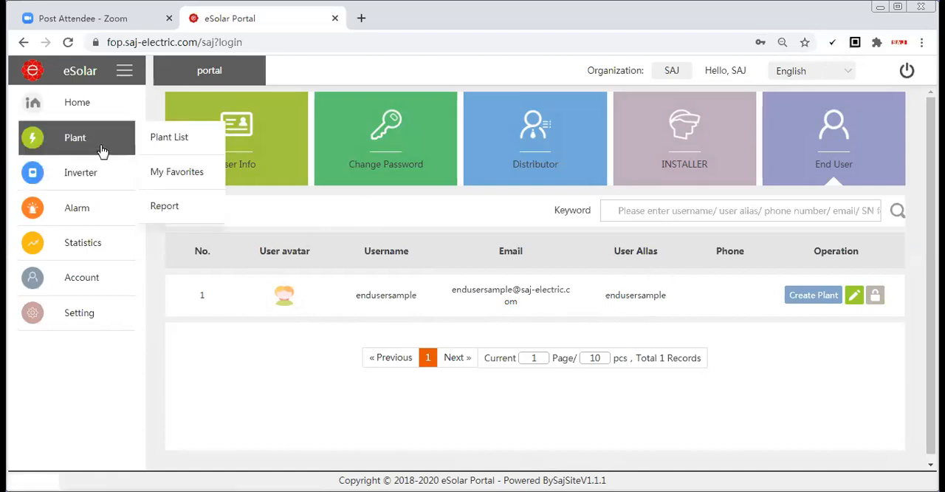
pyautogui.click(162, 140)
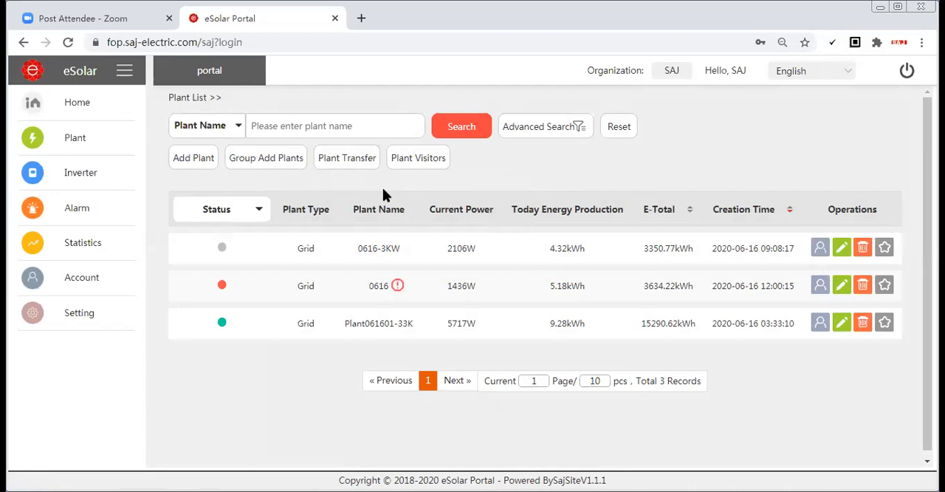
pyautogui.click(418, 166)
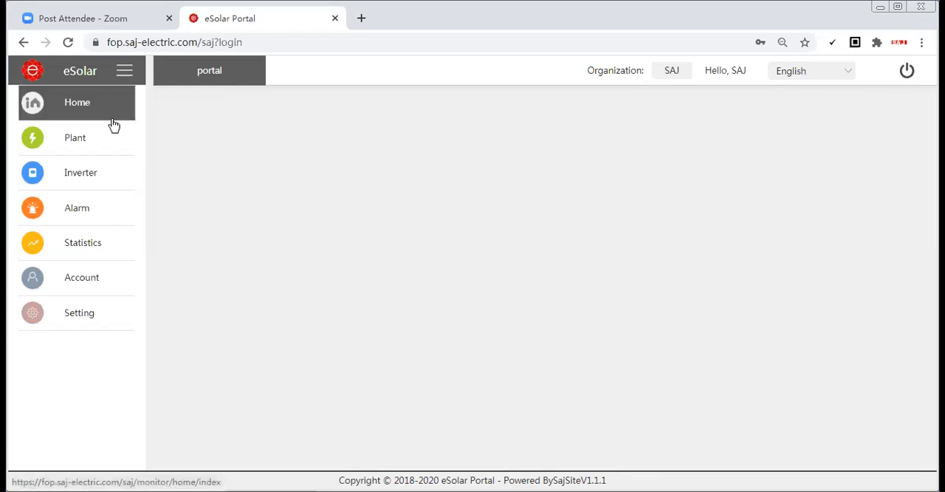
pyautogui.moveTo(126, 154)
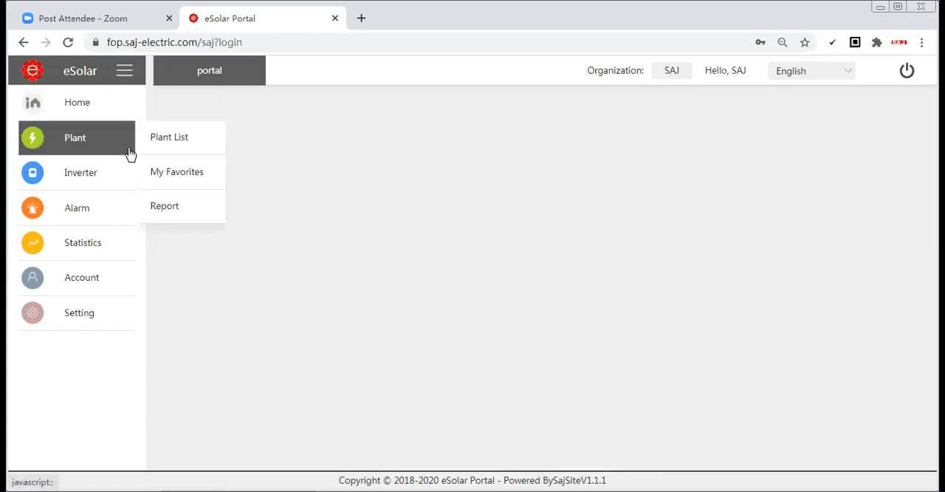
pyautogui.click(181, 152)
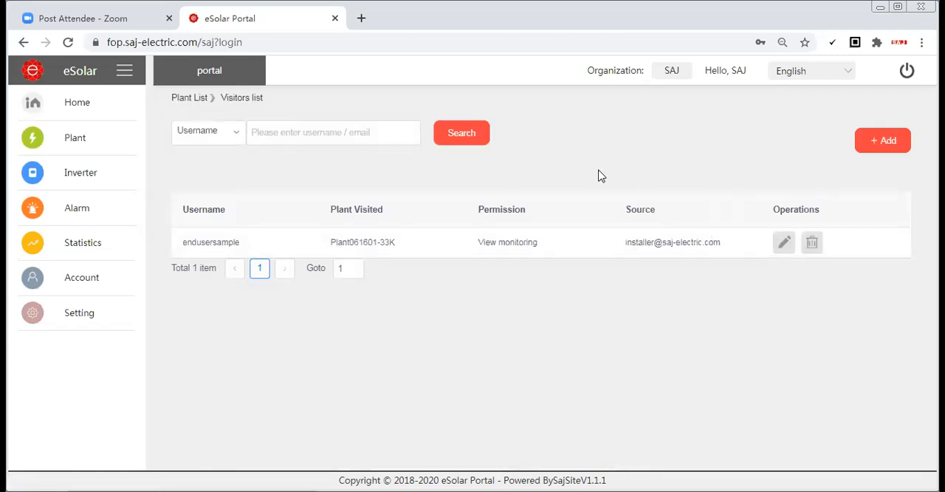
# Add a visitor entry for endusersample and choose plant 0616-3KW as the plant visited
pyautogui.click(897, 153)
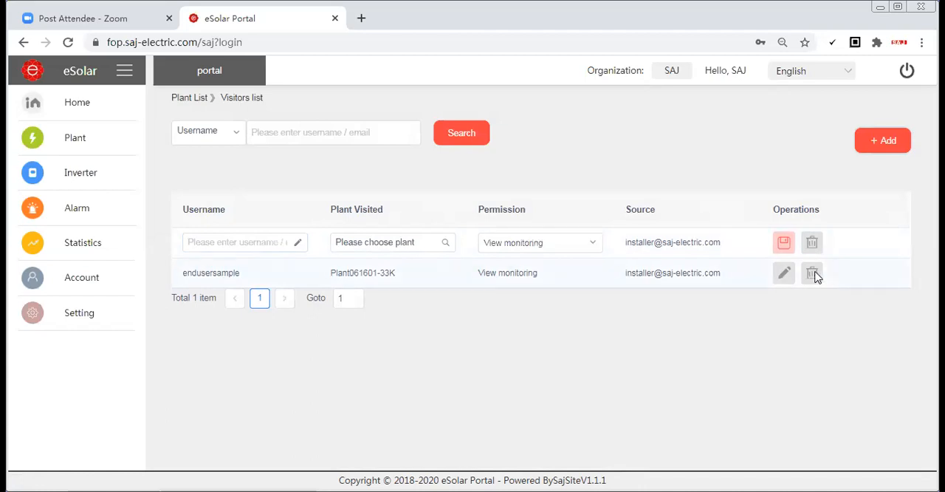
pyautogui.click(230, 244)
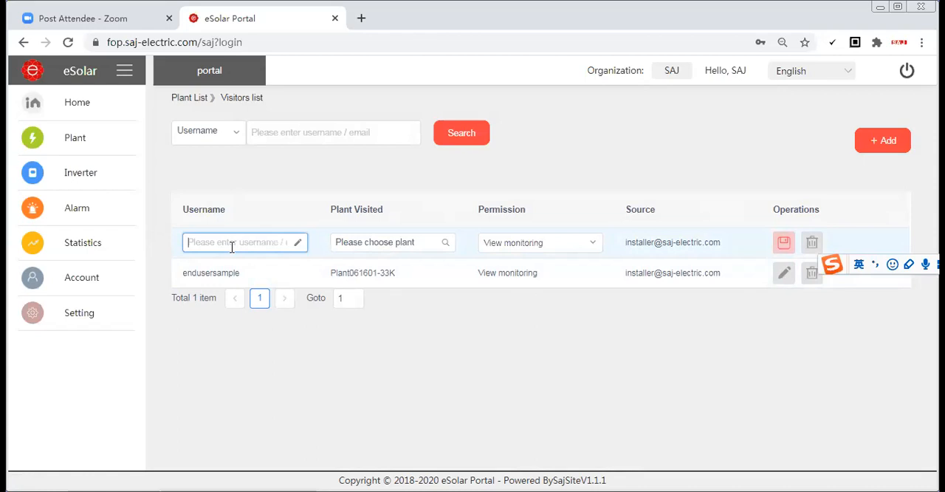
pyautogui.write('endusersample')
pyautogui.click(441, 249)
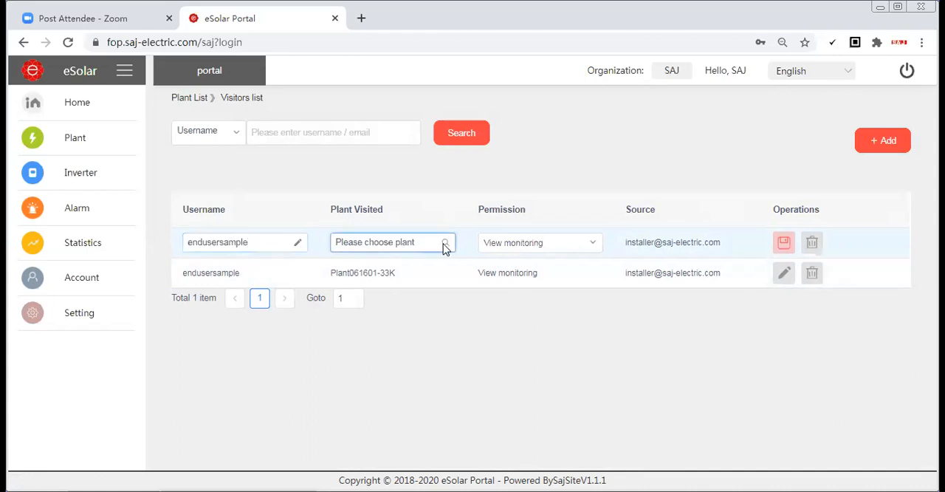
pyautogui.click(446, 246)
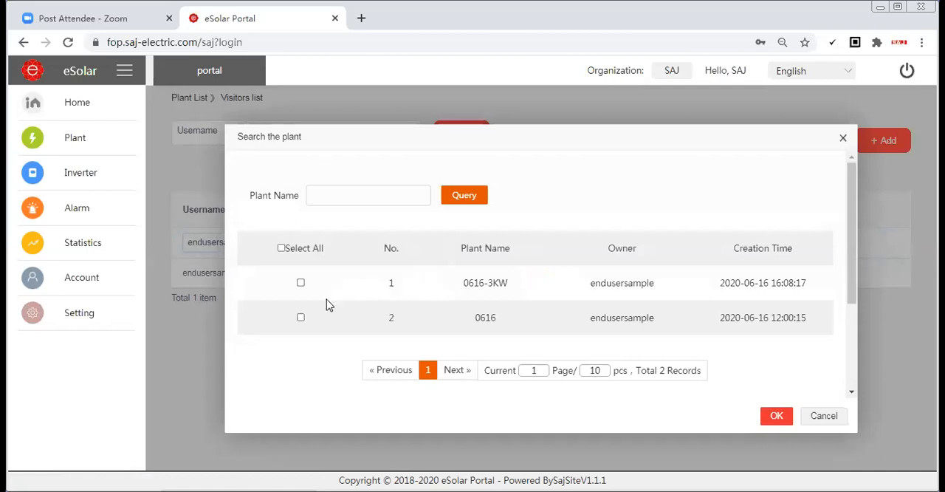
pyautogui.click(300, 285)
pyautogui.click(777, 418)
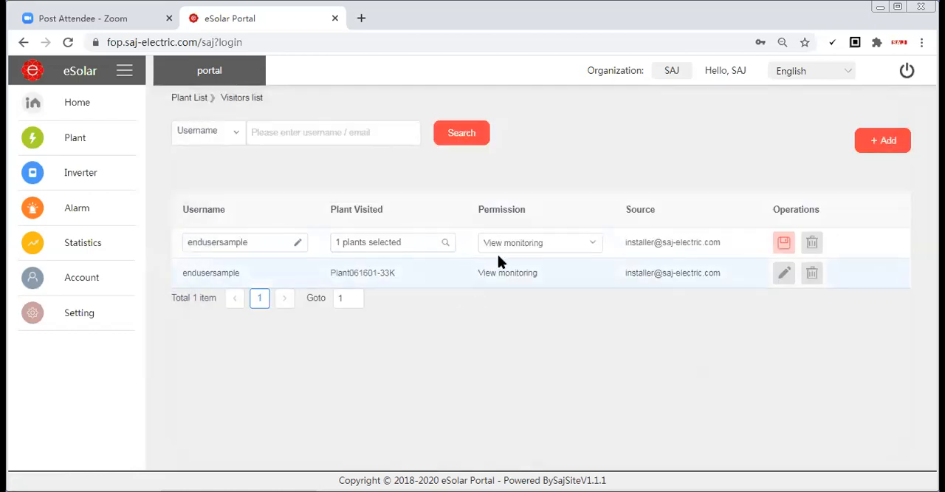
# Review the permission options, choose View monitoring for the new visitor entry, and try to save it
pyautogui.click(595, 246)
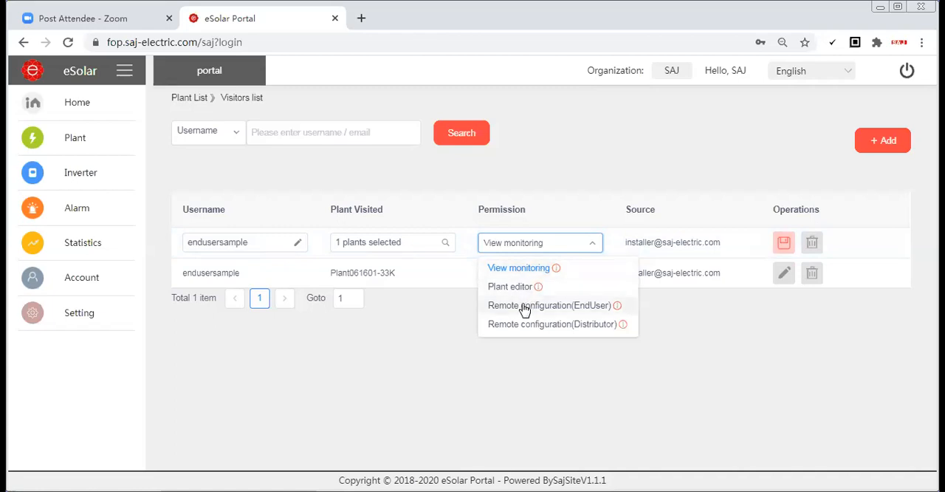
pyautogui.click(511, 268)
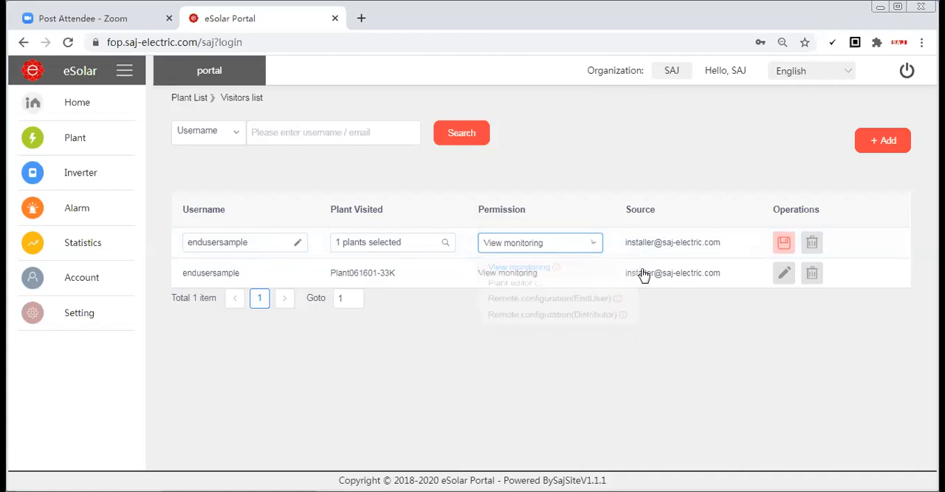
pyautogui.click(785, 243)
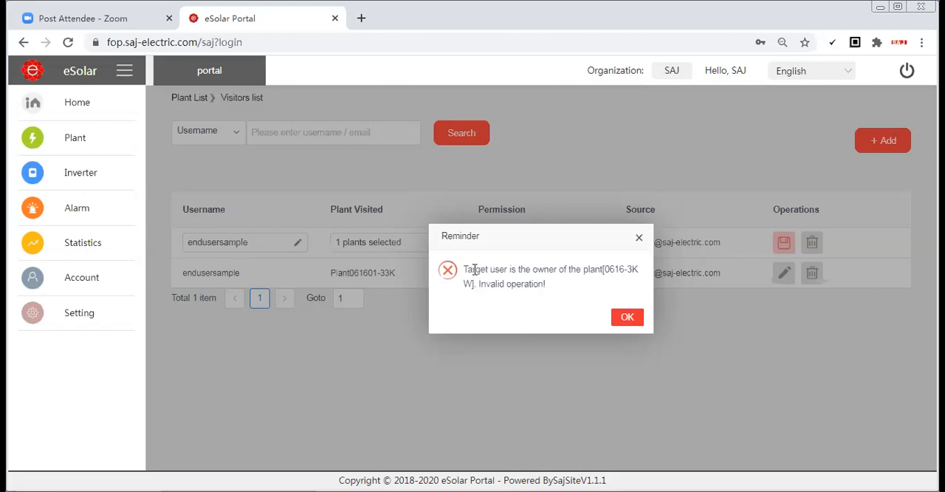
pyautogui.click(627, 319)
# Discard the unsaved visitor entry by going back to the plant list and reopening Plant Visitors
pyautogui.moveTo(218, 163)
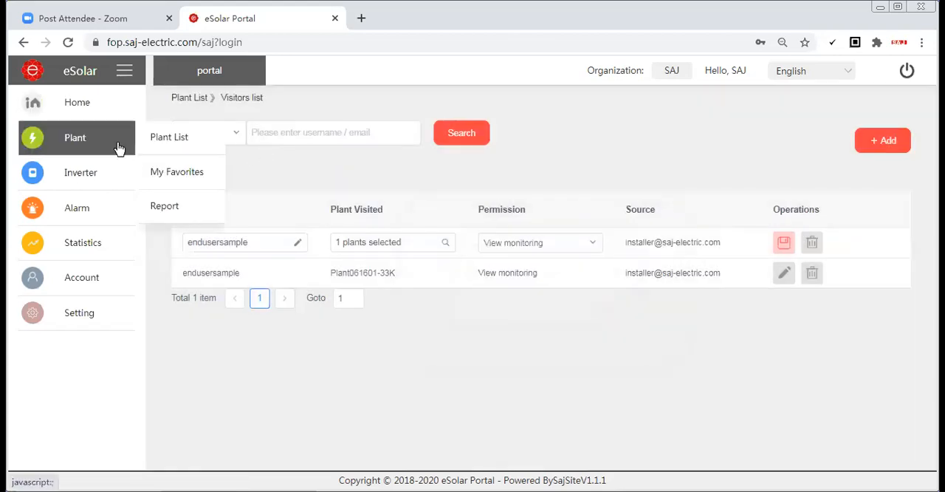
pyautogui.moveTo(130, 137)
pyautogui.click(179, 141)
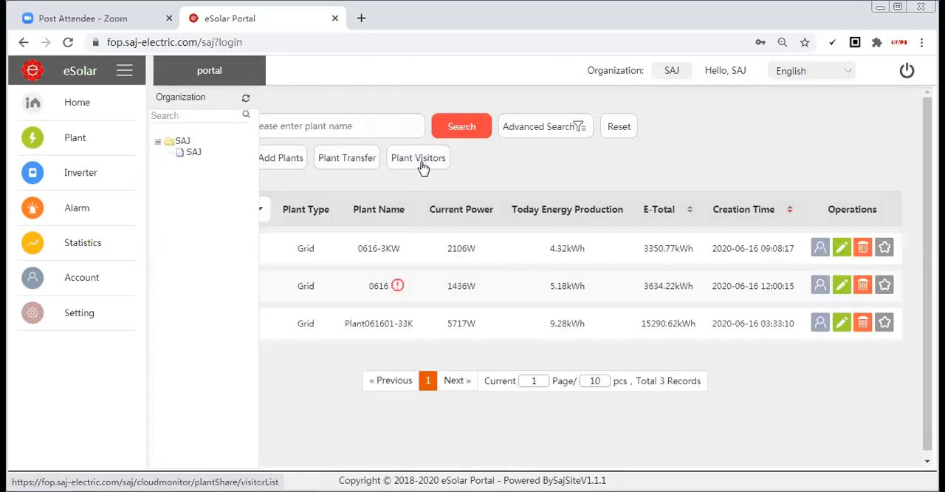
pyautogui.click(423, 167)
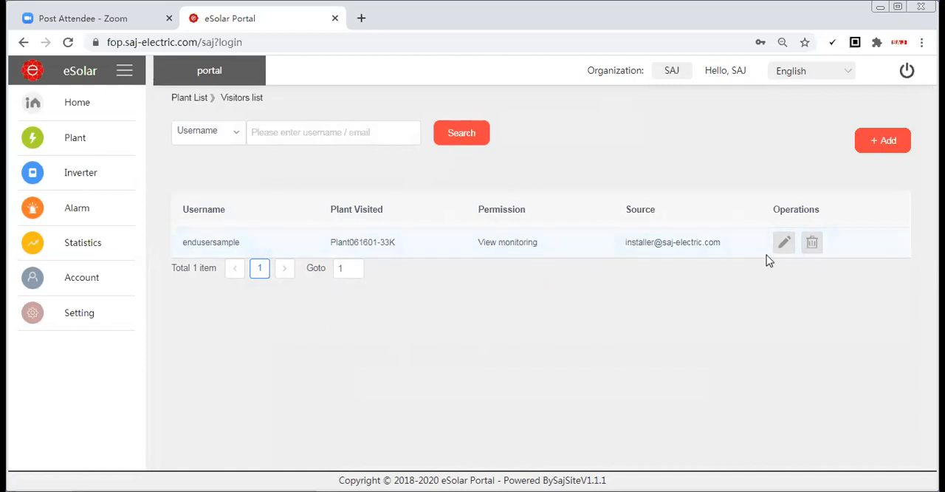
# Open endusersample's permission for Plant061601-33K for editing, save it as View monitoring, and return to the plant list
pyautogui.click(784, 244)
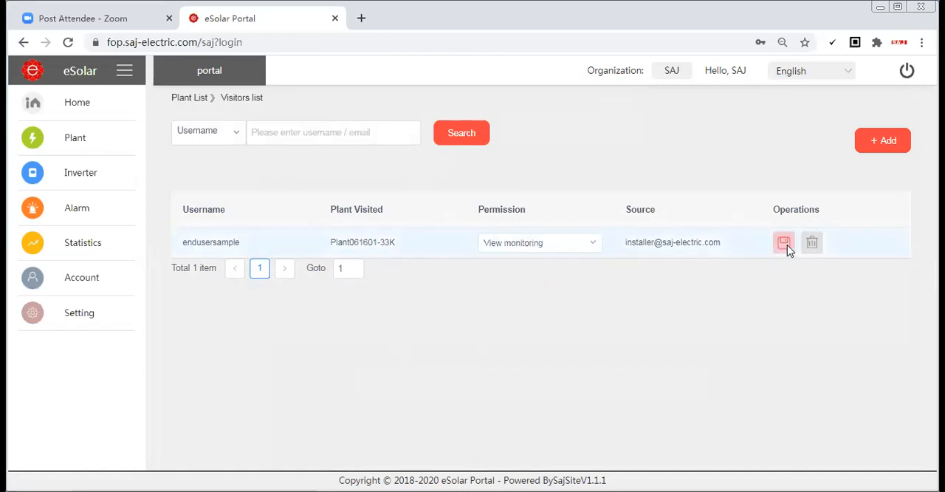
pyautogui.click(775, 248)
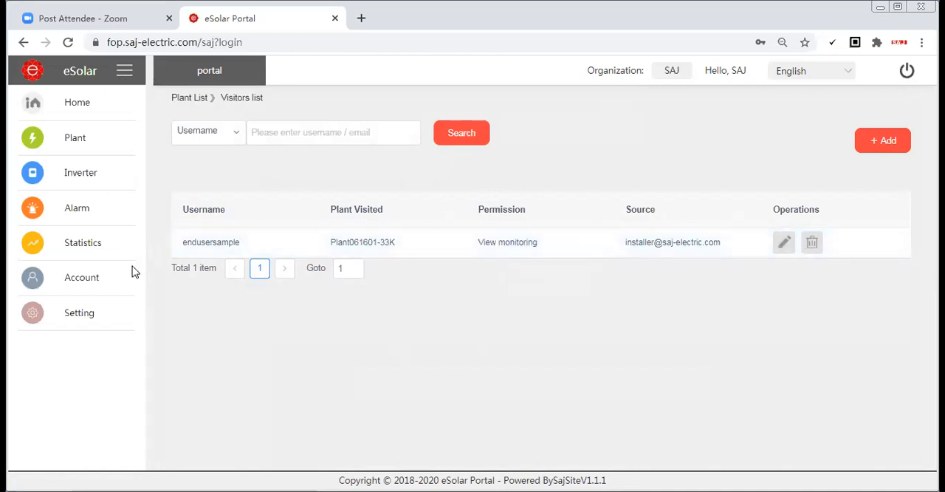
pyautogui.click(163, 133)
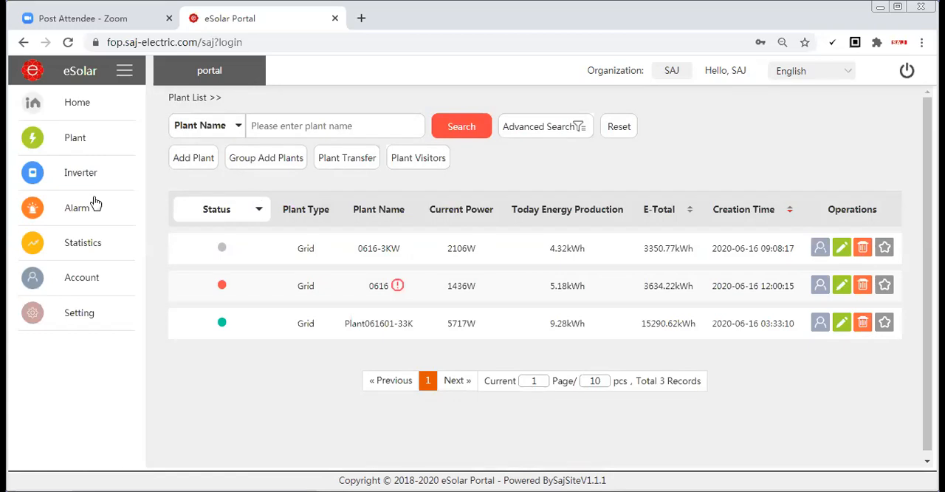
# Open the inverter list and look through the status, model, serial number and plant of each inverter
pyautogui.moveTo(96, 186)
pyautogui.click(161, 180)
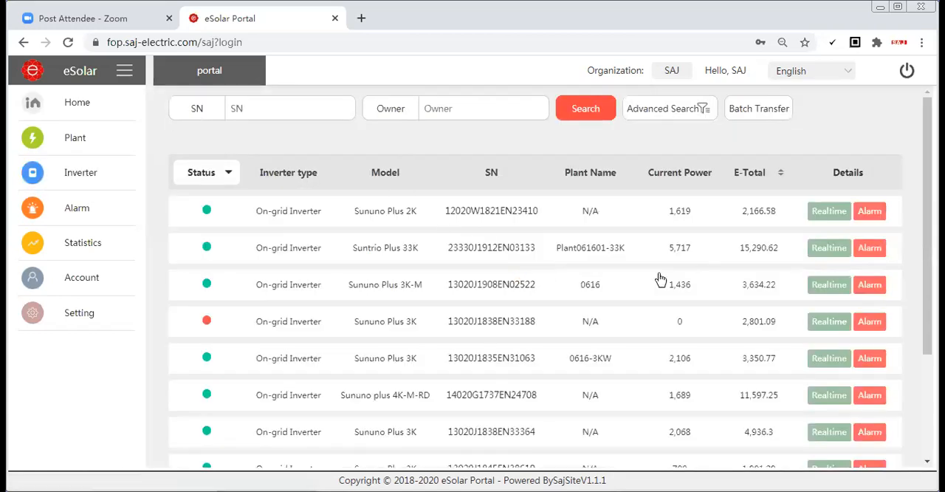
pyautogui.scroll(-3, 654, 244)
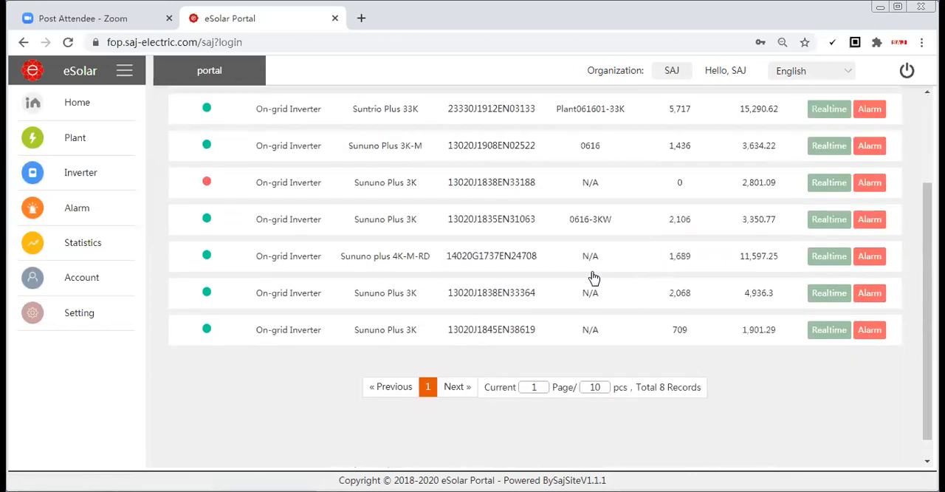
pyautogui.scroll(3, 593, 276)
pyautogui.scroll(-2, 629, 220)
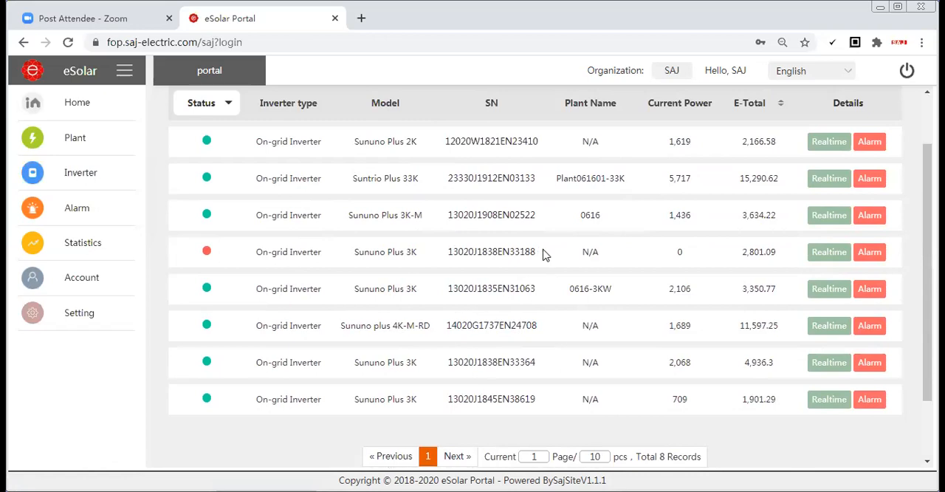
pyautogui.scroll(2, 642, 217)
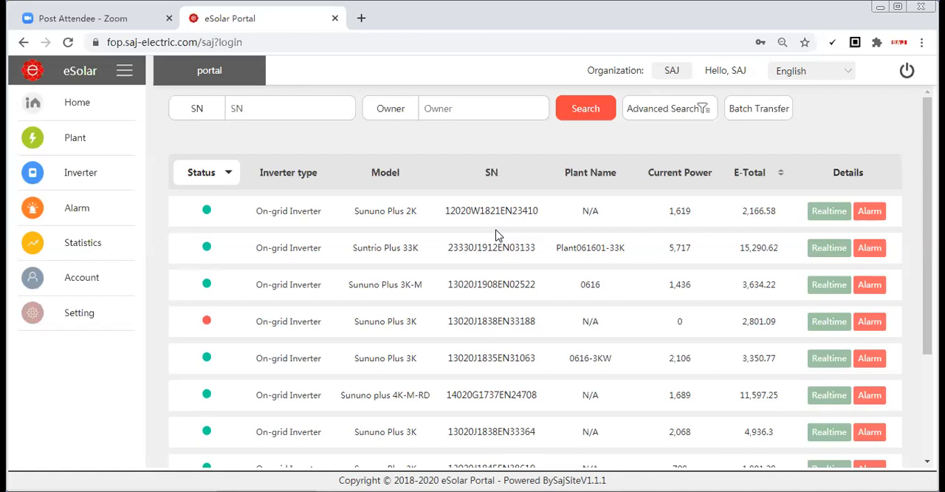
# Open the inverter batch transfer, search for SN 13020J1908EN02522 and add it to the inverters chosen for transfer
pyautogui.click(748, 117)
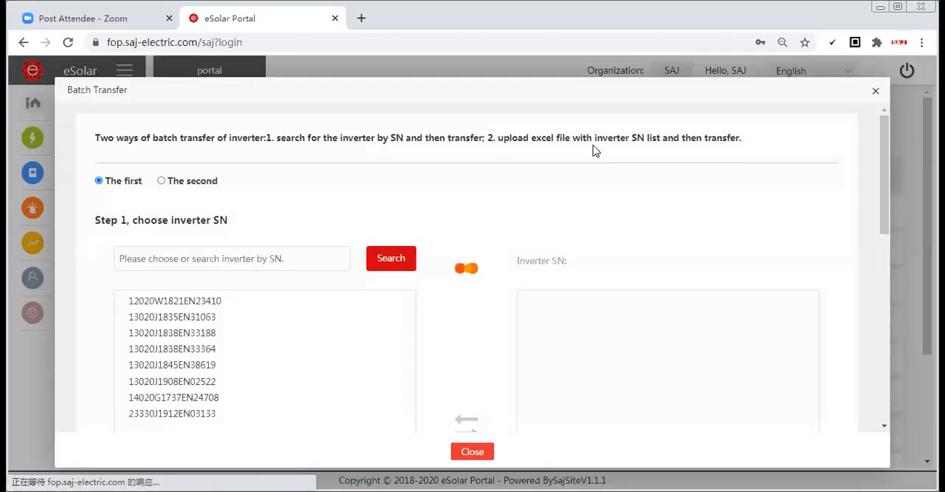
pyautogui.click(189, 254)
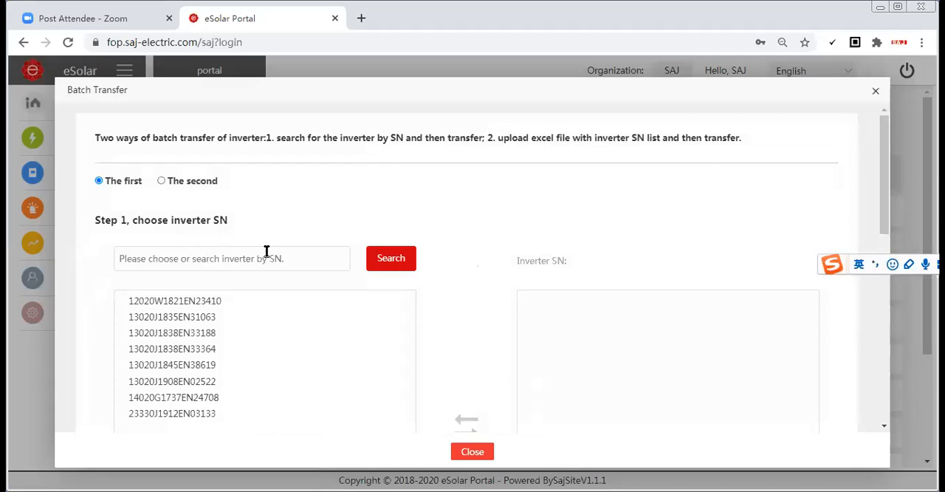
pyautogui.click(175, 383)
pyautogui.scroll(-1, 175, 386)
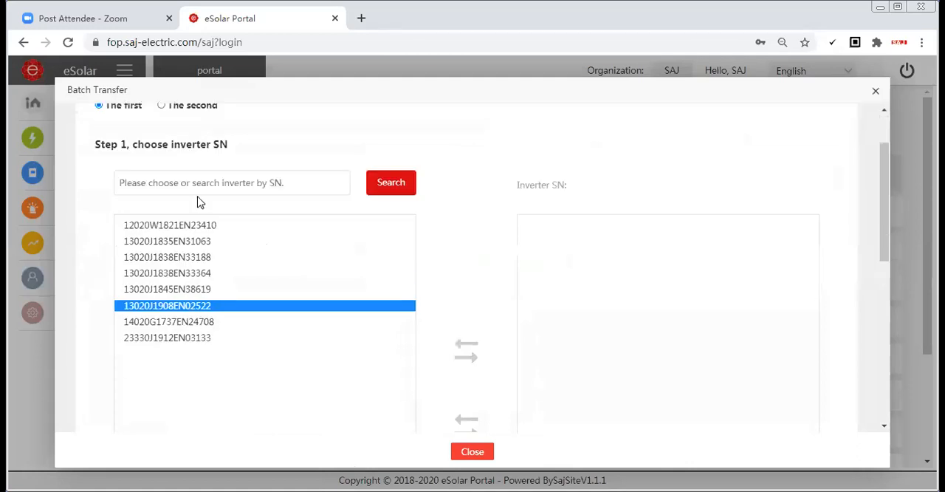
pyautogui.click(382, 189)
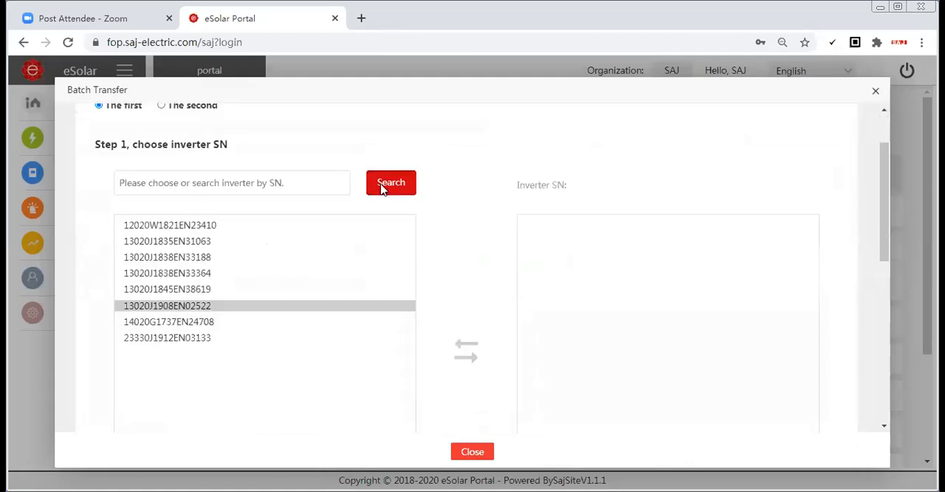
pyautogui.click(179, 190)
pyautogui.press('capslock')
pyautogui.write('13020J1')
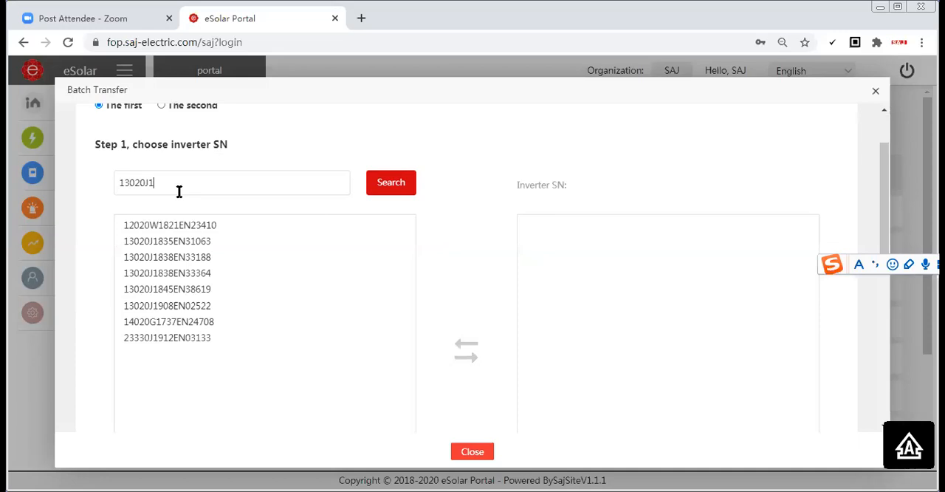
pyautogui.write('908EN')
pyautogui.click(389, 189)
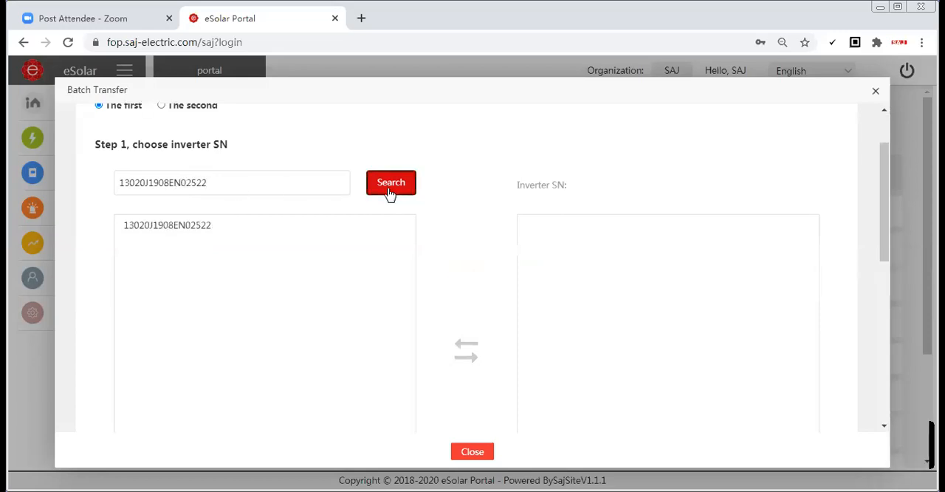
pyautogui.click(206, 231)
pyautogui.click(468, 358)
# Search for the target user installersample and set it as the recipient of the transfer
pyautogui.scroll(-4, 219, 299)
pyautogui.click(214, 293)
pyautogui.write('in')
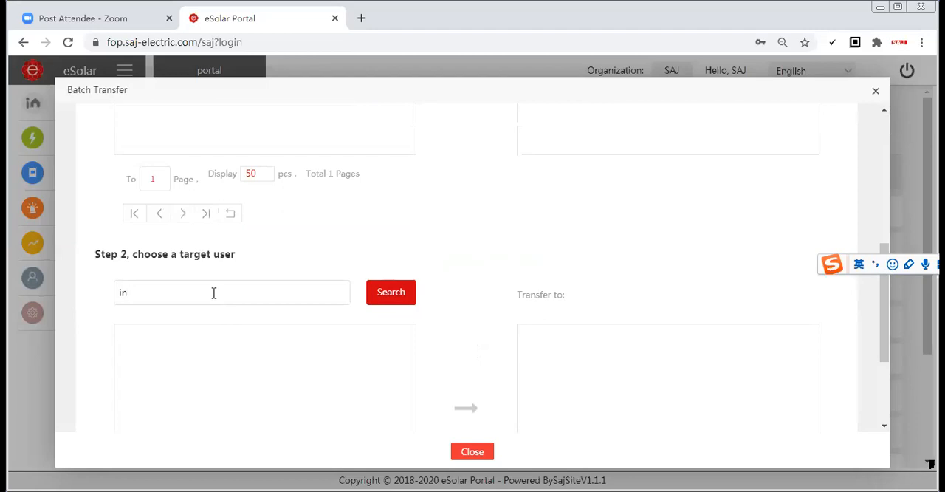
pyautogui.write('stallersample')
pyautogui.click(393, 292)
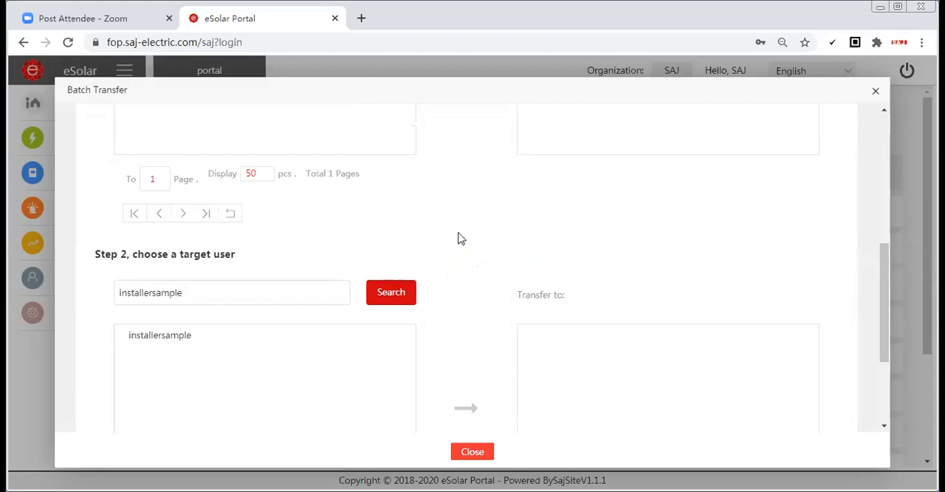
pyautogui.scroll(-2, 443, 244)
pyautogui.click(167, 199)
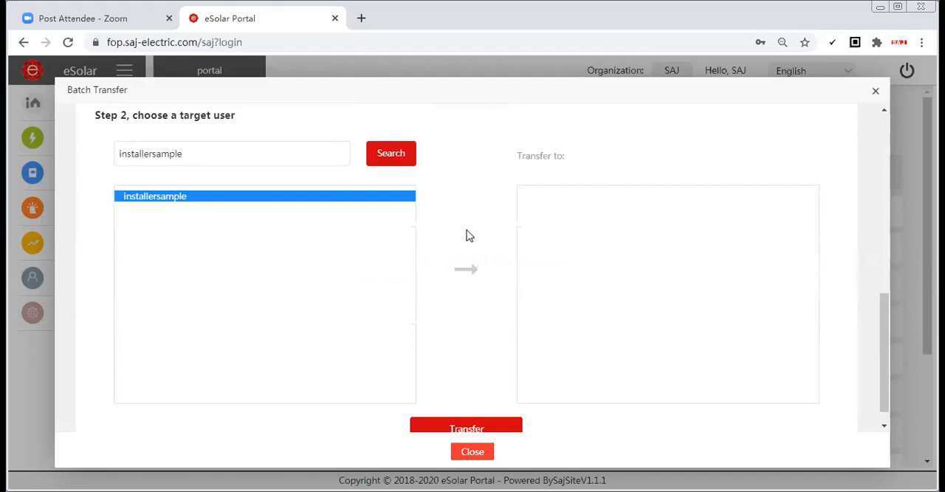
pyautogui.scroll(2, 463, 273)
pyautogui.click(463, 405)
# Check the chosen inverter, submit its transfer to installersample and dismiss the confirmation prompt
pyautogui.scroll(1, 477, 295)
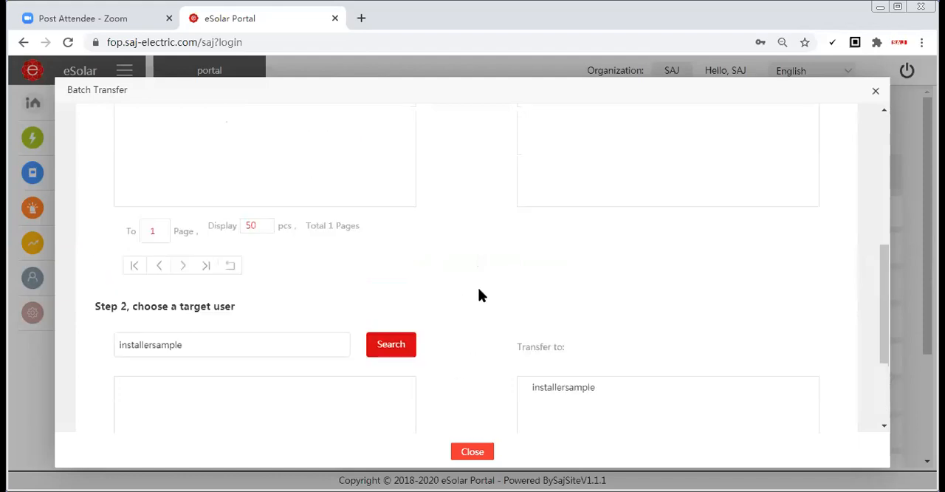
pyautogui.scroll(1, 480, 274)
pyautogui.scroll(2, 482, 267)
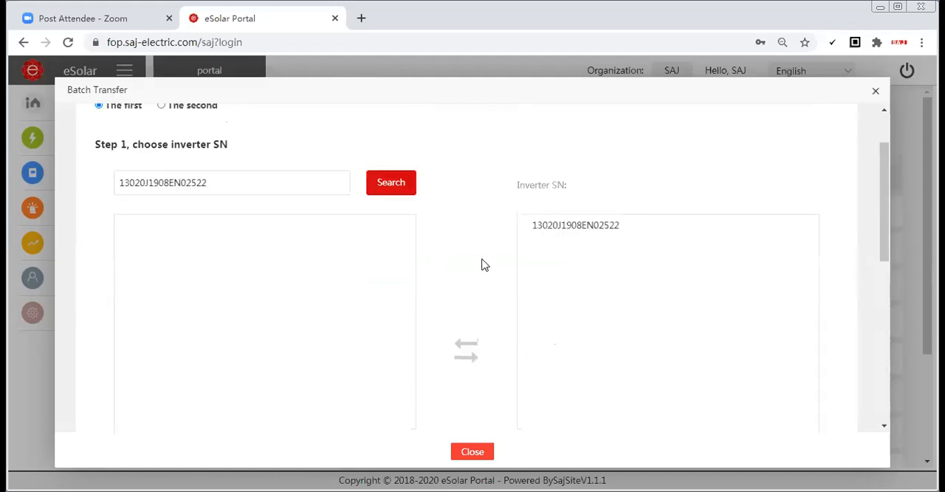
pyautogui.scroll(-3, 484, 265)
pyautogui.click(469, 399)
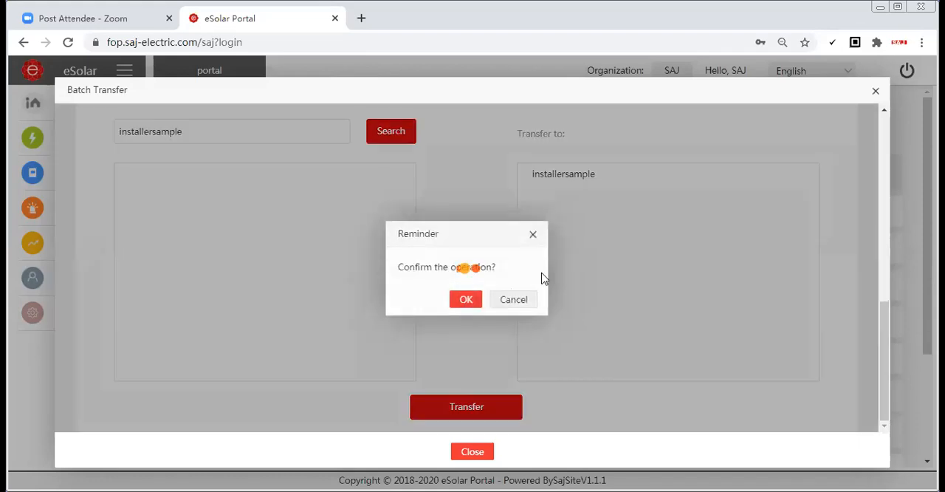
pyautogui.press('Return')
pyautogui.click(527, 302)
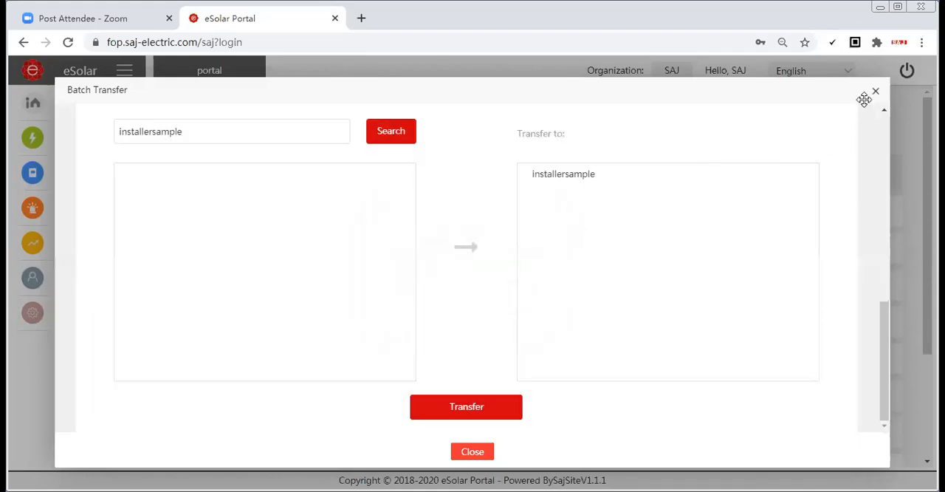
# Review the selected inverter and target user once more, and close the batch transfer dialog
pyautogui.scroll(3, 664, 199)
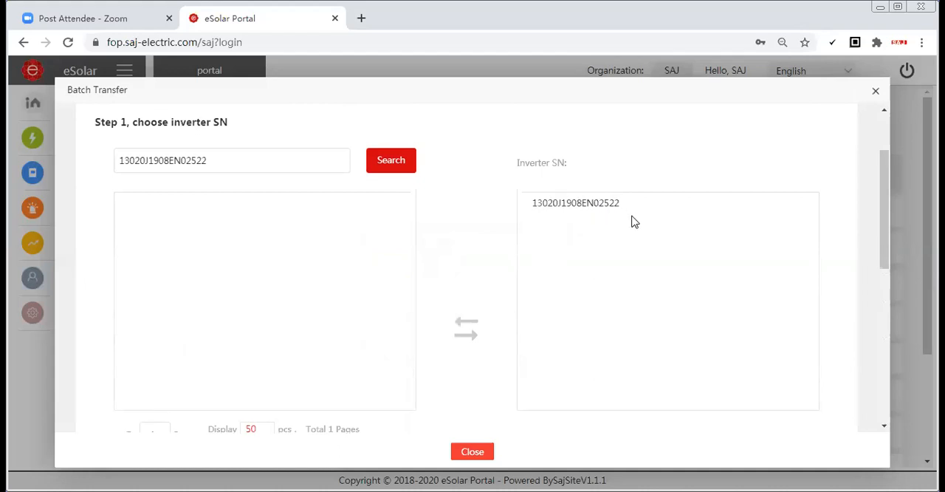
pyautogui.scroll(-5, 633, 222)
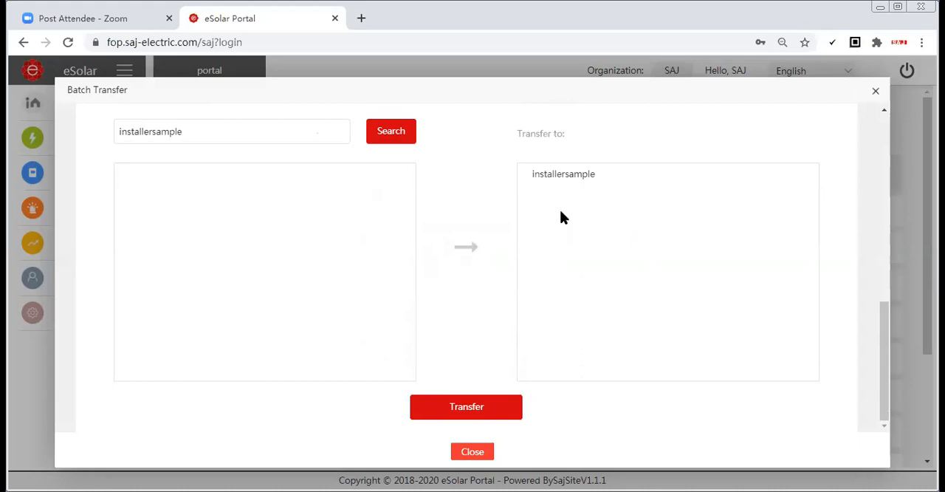
pyautogui.scroll(2, 568, 220)
pyautogui.scroll(3, 568, 221)
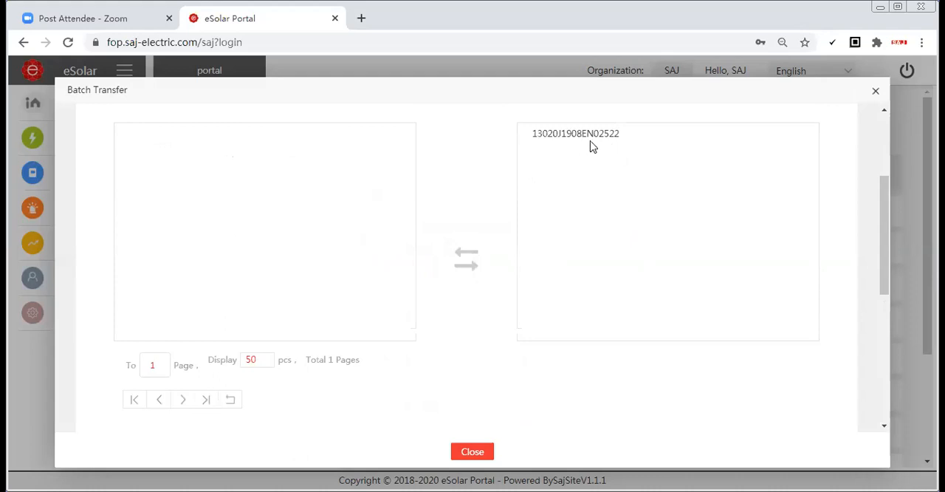
pyautogui.scroll(-3, 621, 224)
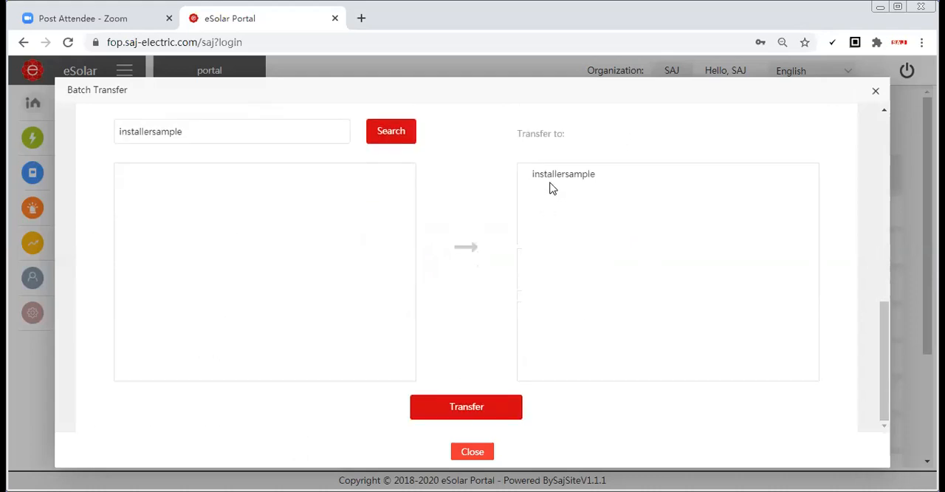
pyautogui.scroll(3, 545, 214)
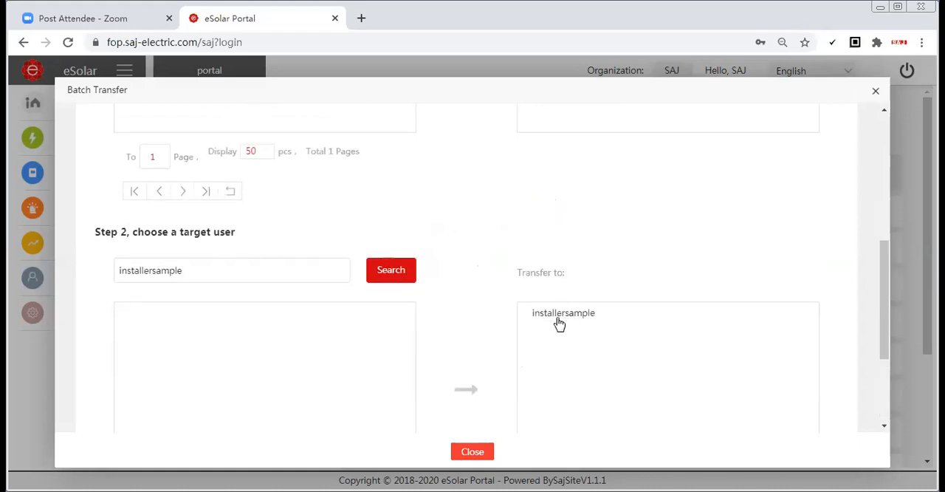
pyautogui.click(876, 94)
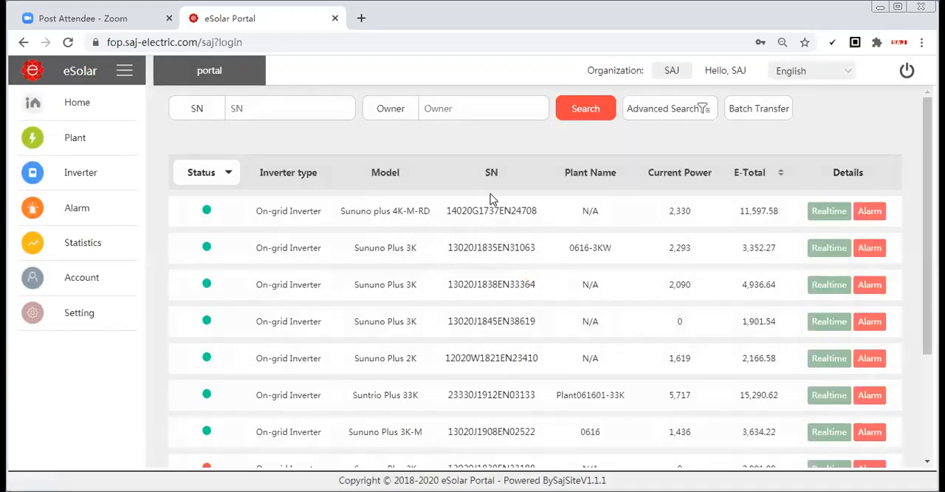
# Check the inverter list, reopen the batch transfer to view the second method using an Excel upload, and close it
pyautogui.scroll(-3, 493, 200)
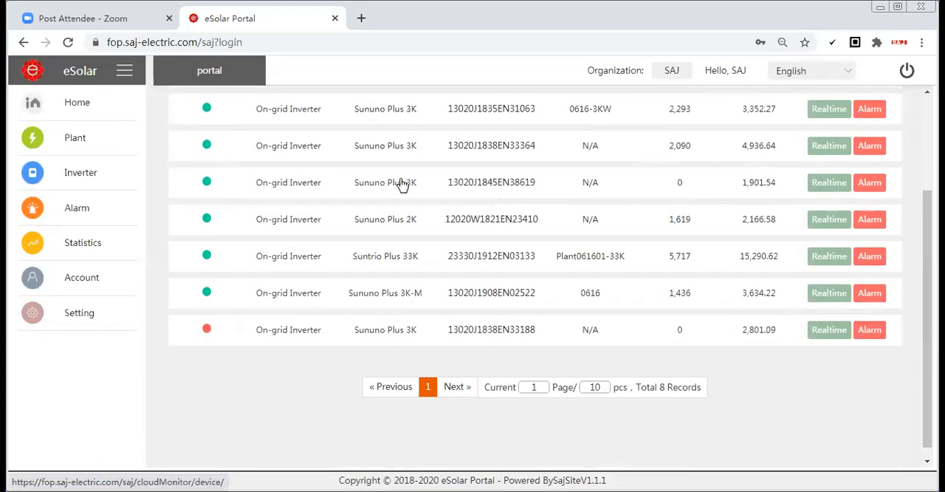
pyautogui.scroll(5, 403, 185)
pyautogui.click(743, 117)
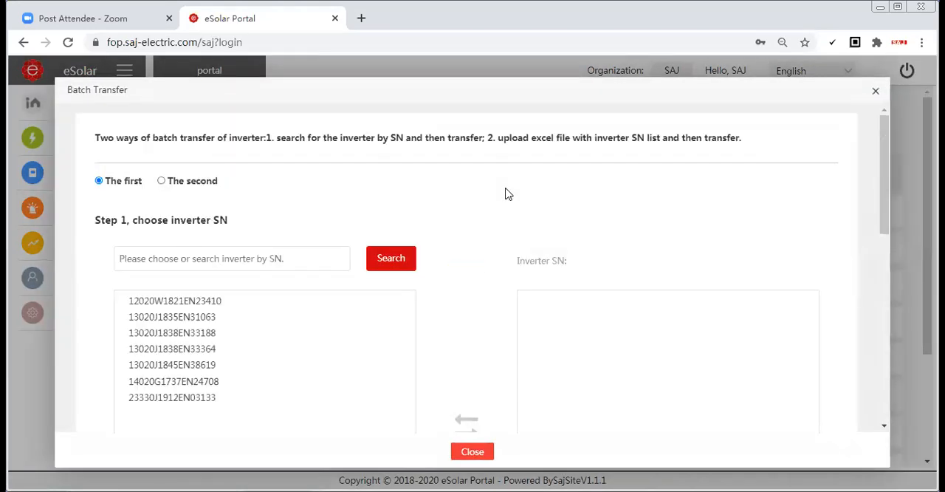
pyautogui.click(162, 181)
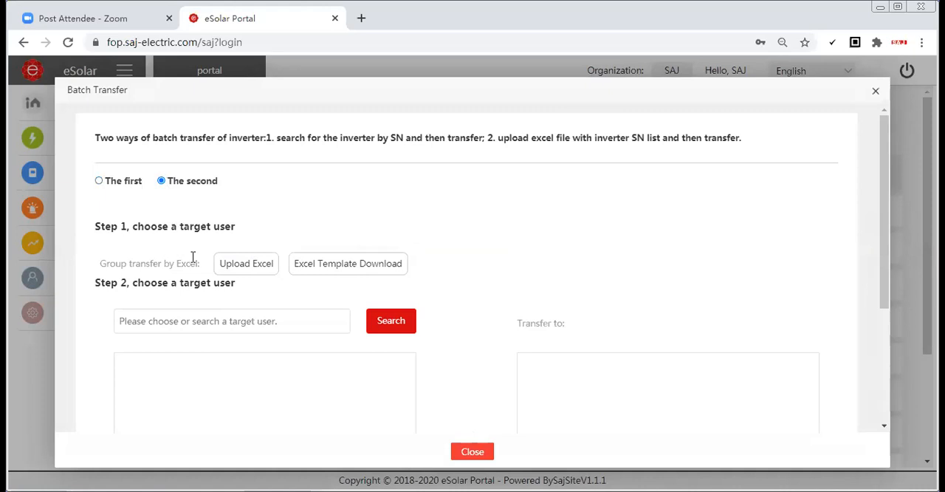
pyautogui.scroll(-3, 369, 266)
pyautogui.scroll(1, 394, 258)
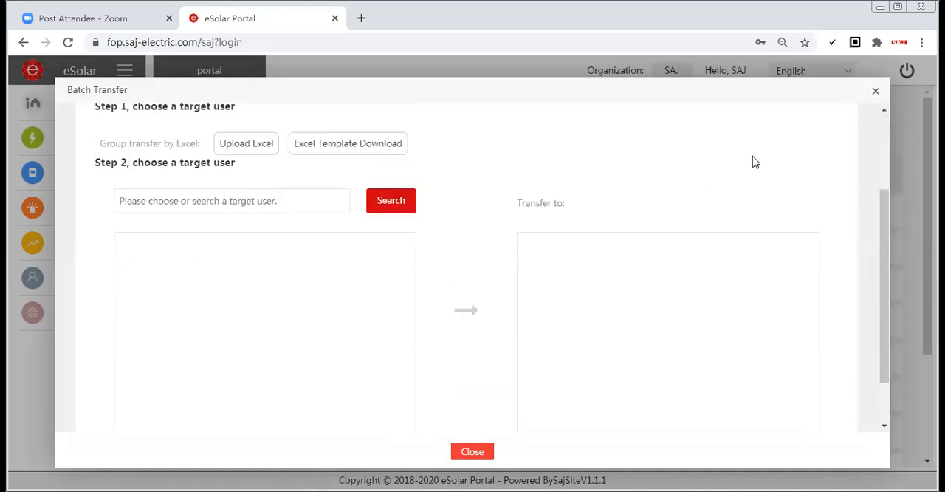
pyautogui.click(876, 91)
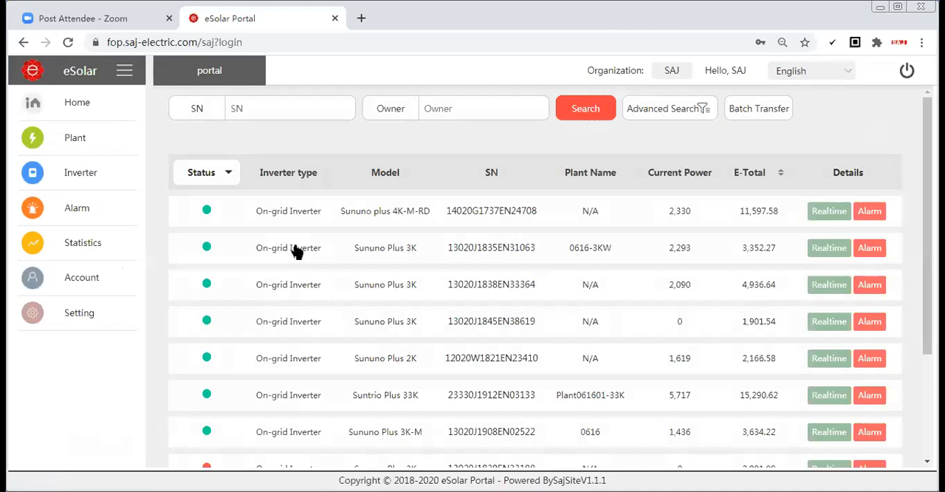
# Open the alarm overview and look through the listed inverter alarms
pyautogui.click(90, 214)
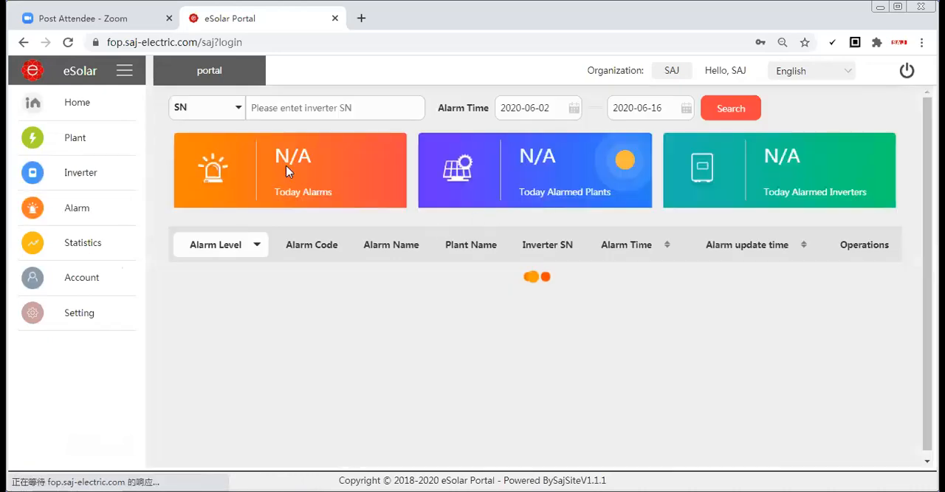
pyautogui.scroll(-5, 642, 298)
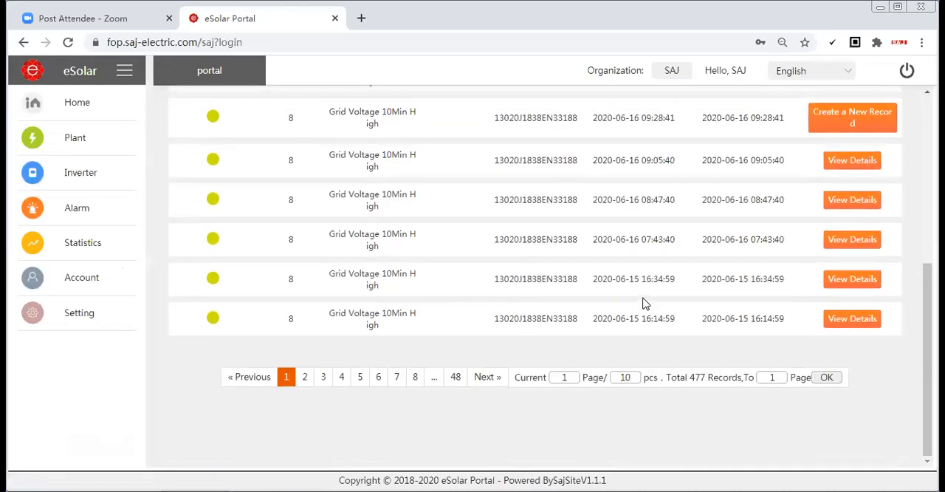
pyautogui.scroll(5, 643, 302)
pyautogui.scroll(1, 339, 252)
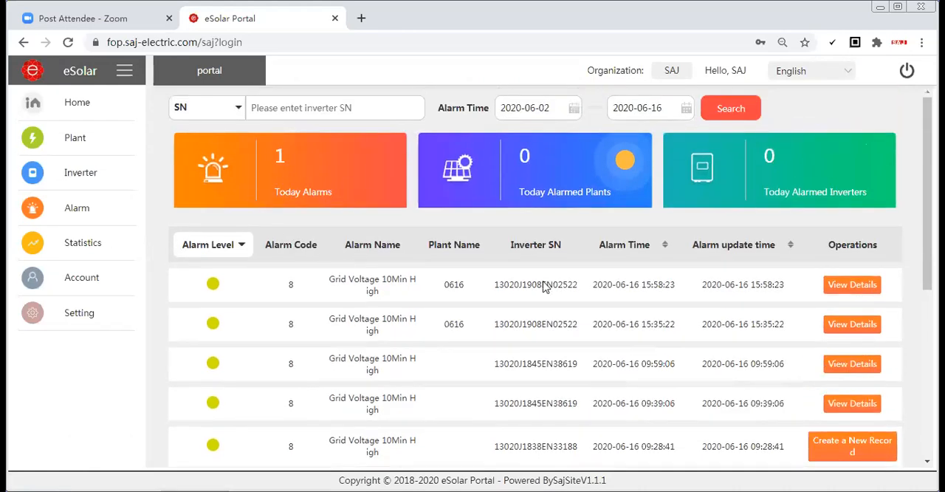
# Open the details of plant 0616's 15:58:23 alarm to read its reason analysis and solving measures, and close them
pyautogui.scroll(-2, 532, 302)
pyautogui.scroll(2, 414, 268)
pyautogui.click(850, 287)
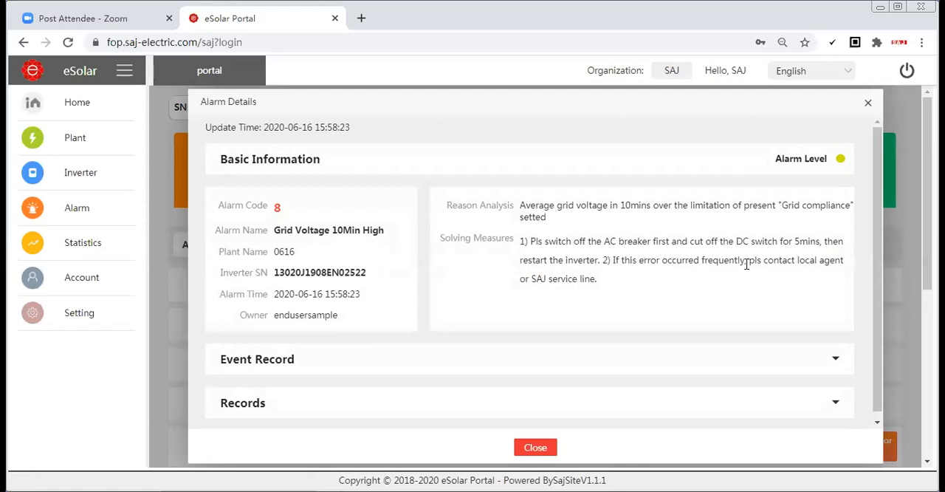
pyautogui.click(869, 105)
# Look over the alarm list again and activate its inverter serial number search field
pyautogui.scroll(-1, 848, 304)
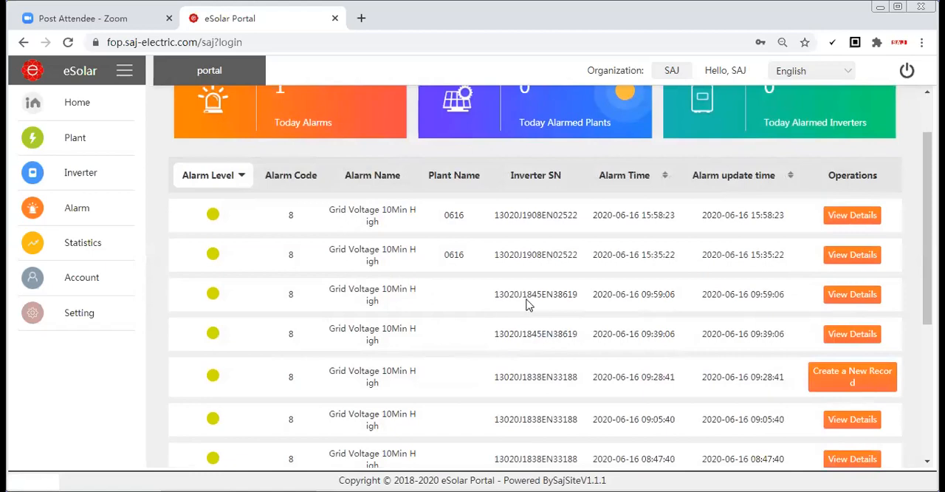
pyautogui.scroll(1, 624, 290)
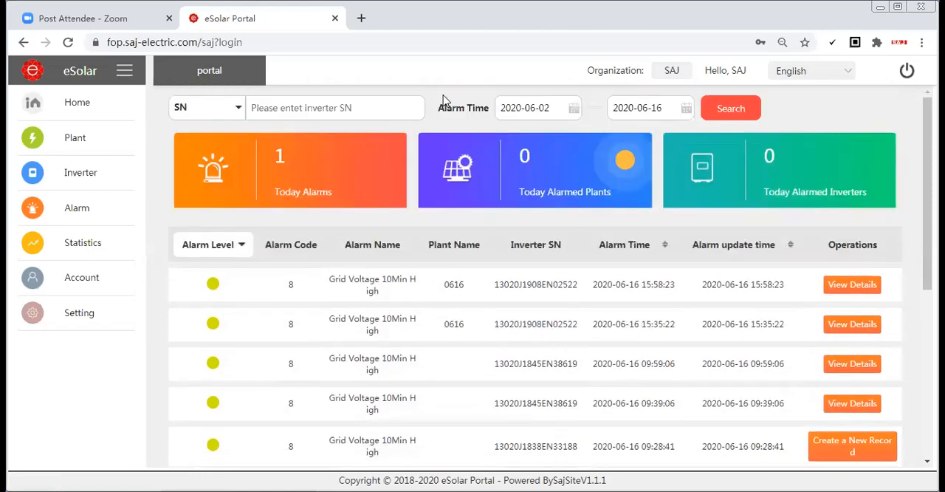
pyautogui.click(289, 109)
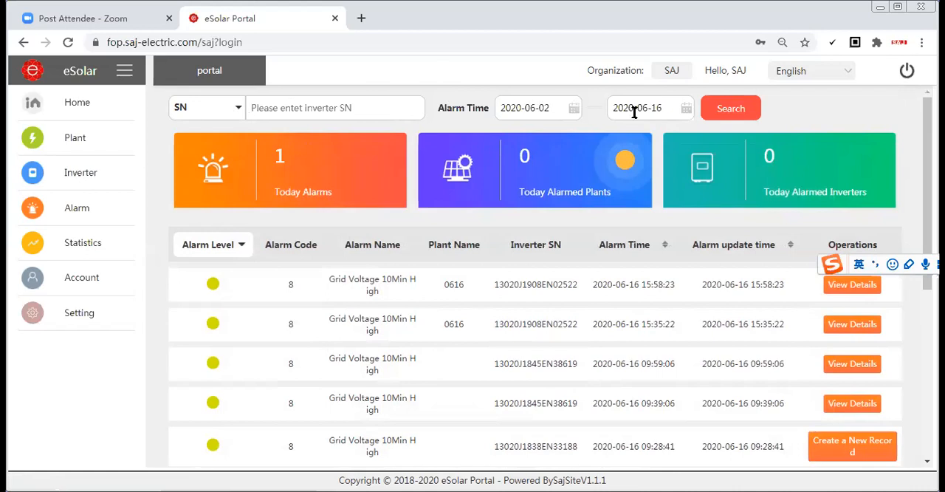
# Leave the alarm list for the Roll Plants Display statistics, look over the plant table and energy charts, and close the display
pyautogui.click(92, 214)
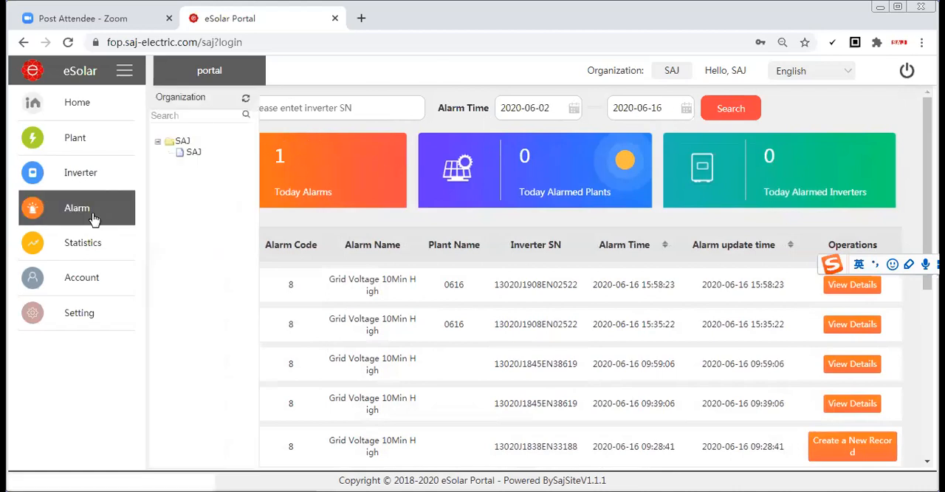
pyautogui.click(77, 207)
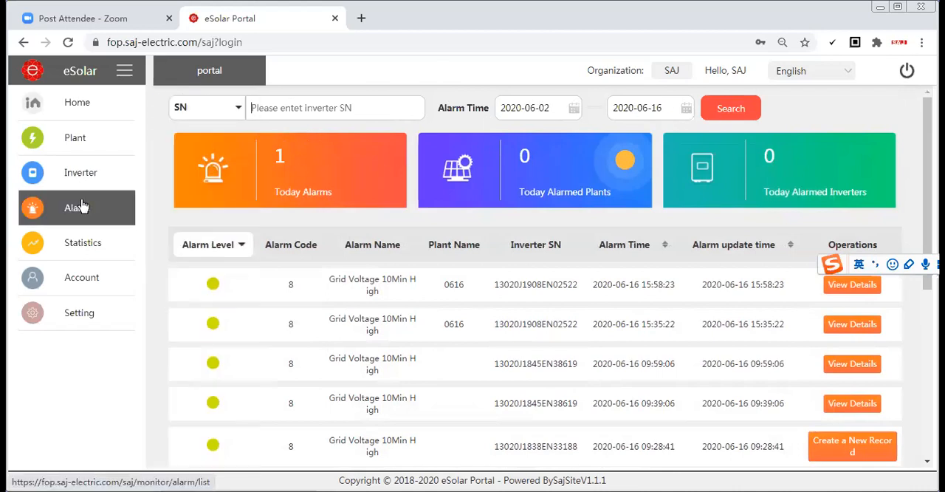
pyautogui.moveTo(111, 244)
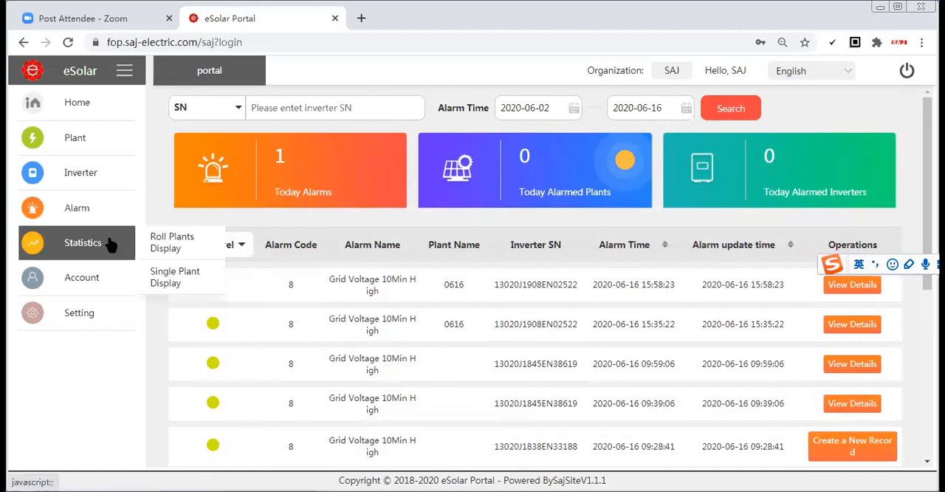
pyautogui.click(160, 245)
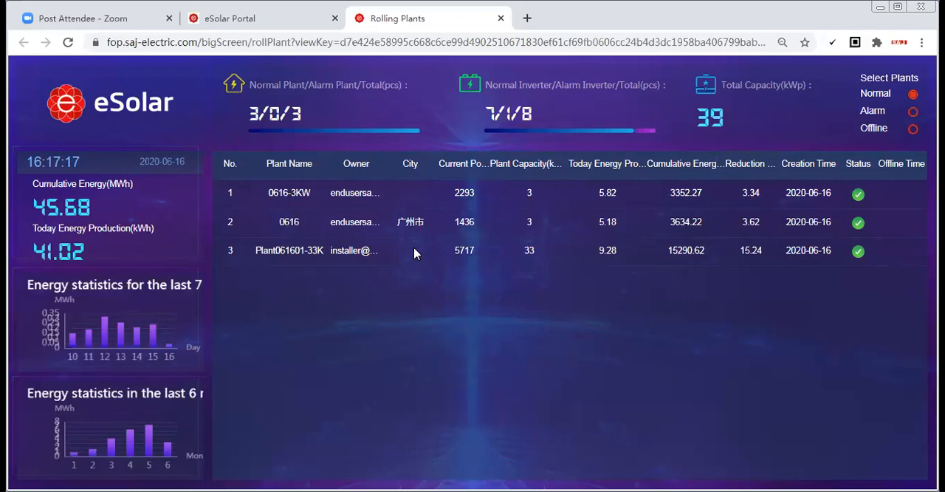
pyautogui.click(501, 19)
# Open the Single Plant Display statistics, look over the production, alarm and environmental sections, and close the display
pyautogui.moveTo(84, 243)
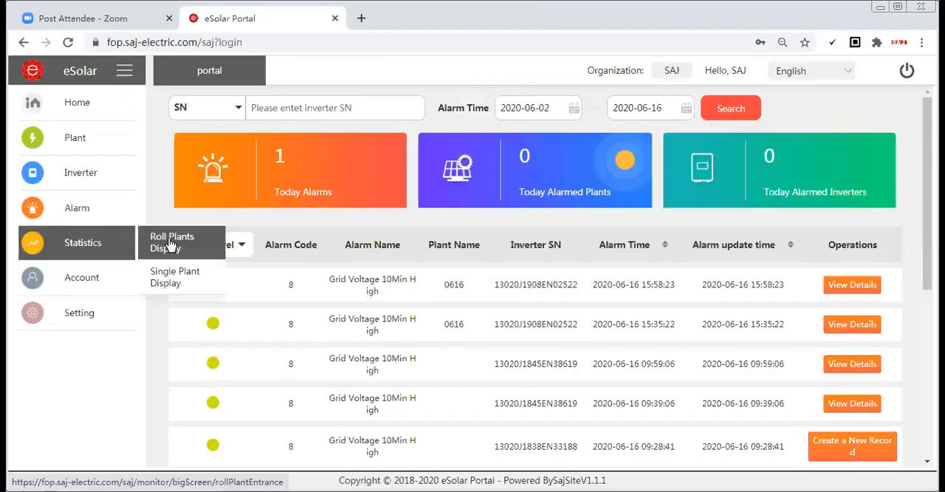
pyautogui.click(176, 277)
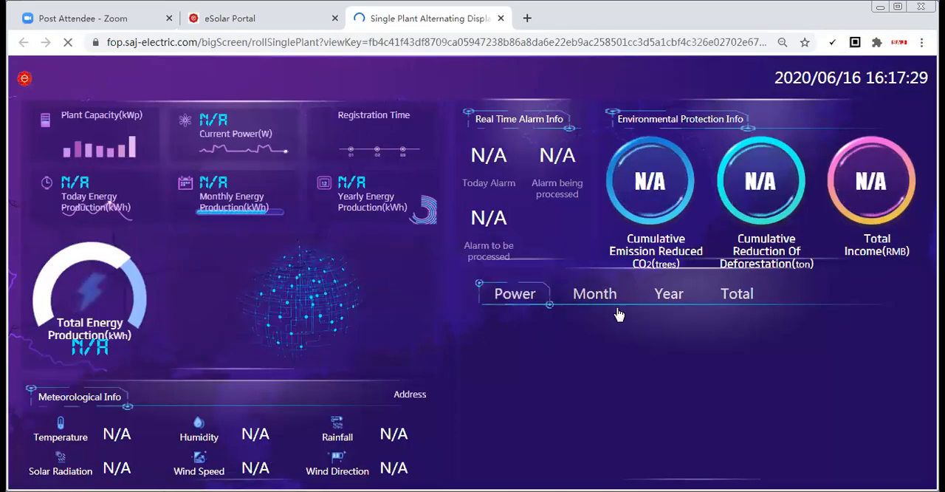
pyautogui.click(501, 20)
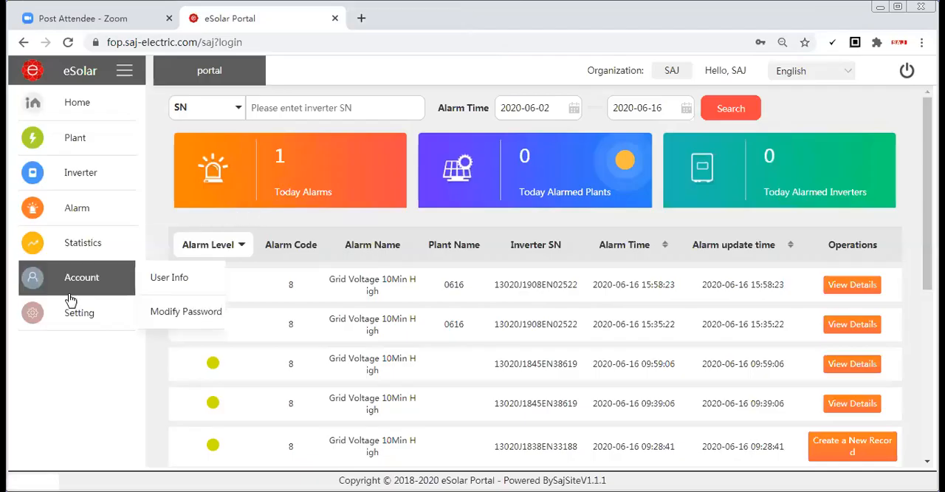
# Open the dashboard settings and show the options for the single plant display
pyautogui.moveTo(79, 314)
pyautogui.click(165, 345)
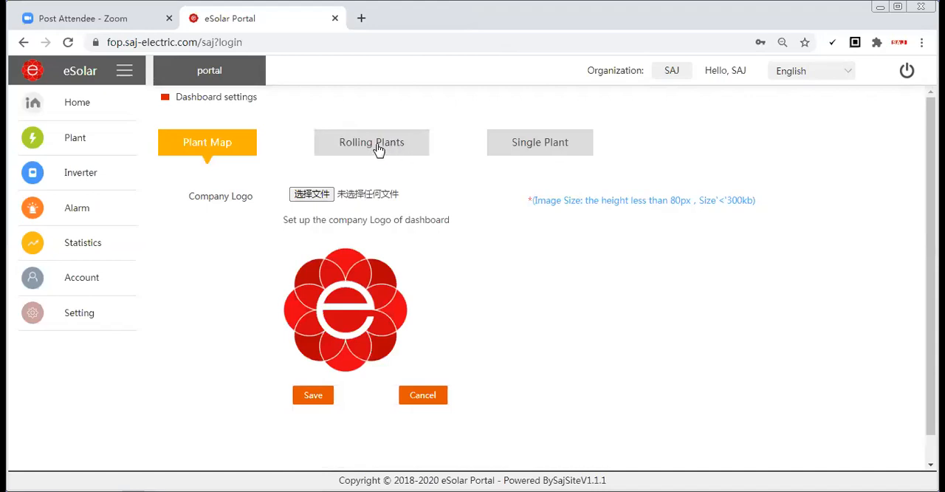
pyautogui.click(537, 145)
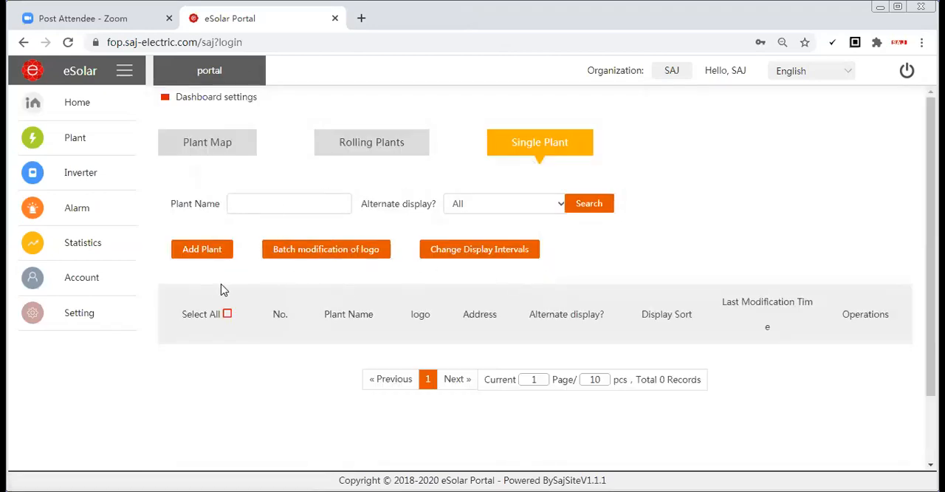
# Choose plant 0616-3KW in the form for adding a plant to the display, review its options, and close without saving
pyautogui.click(202, 251)
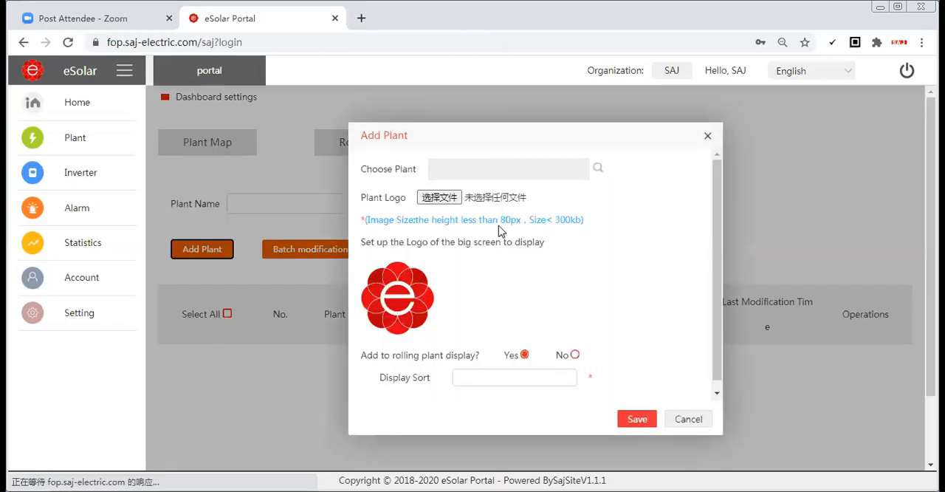
pyautogui.click(599, 170)
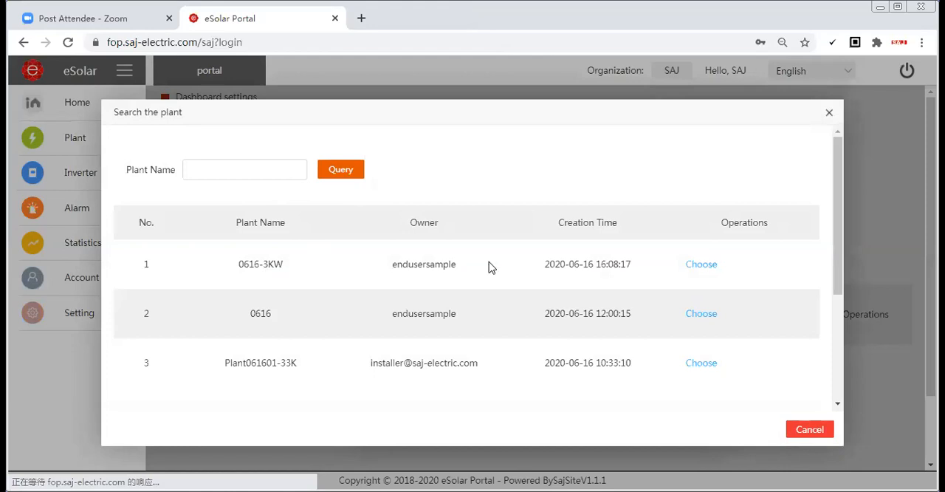
pyautogui.click(698, 264)
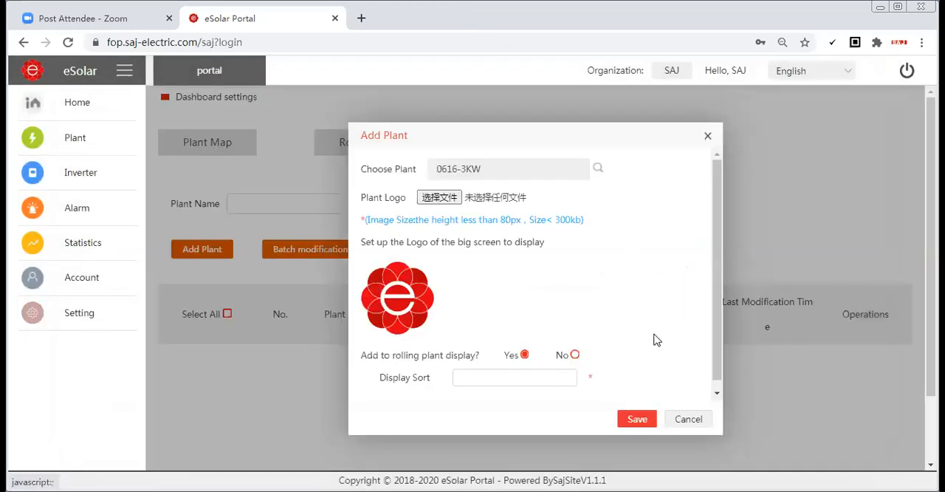
pyautogui.scroll(-1, 656, 339)
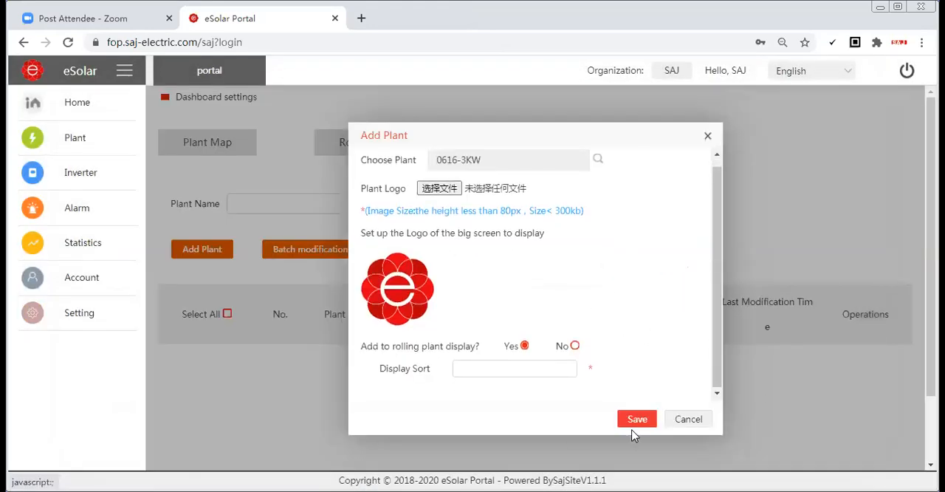
pyautogui.click(708, 138)
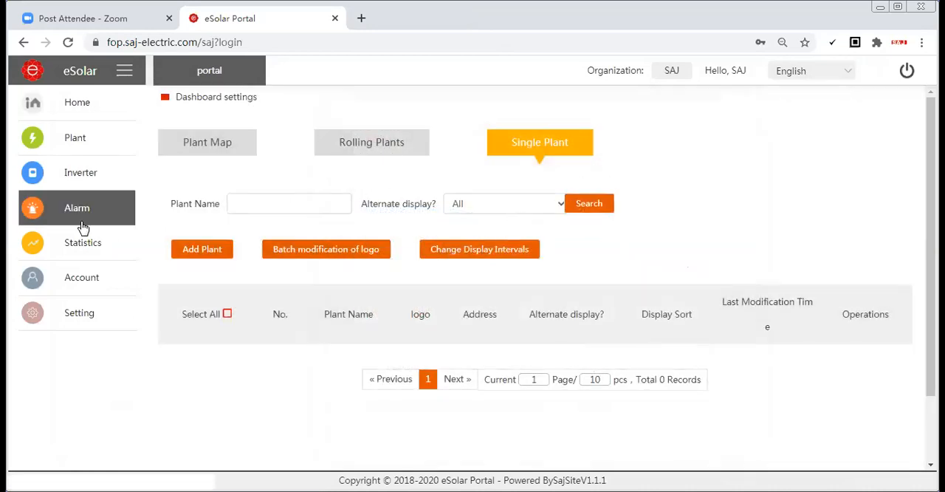
# Open the account's user information and examine the company and contact fields and the invitation code
pyautogui.moveTo(93, 288)
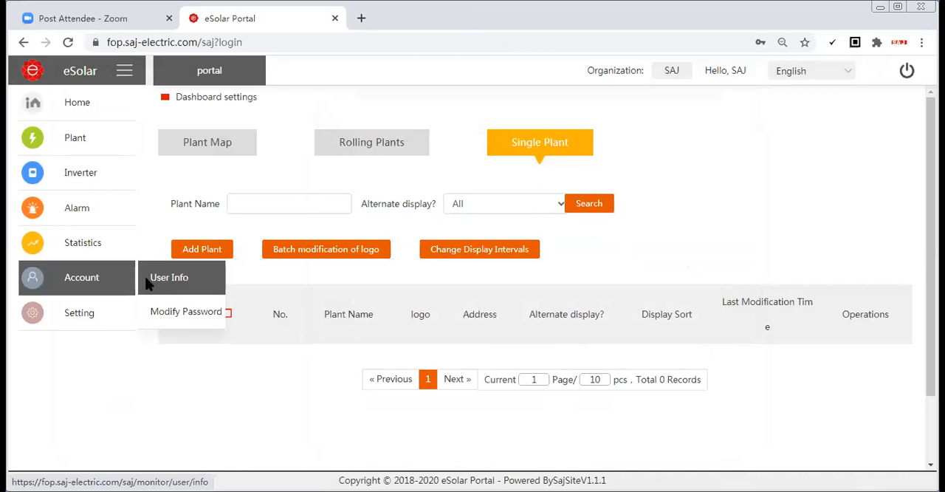
pyautogui.click(168, 277)
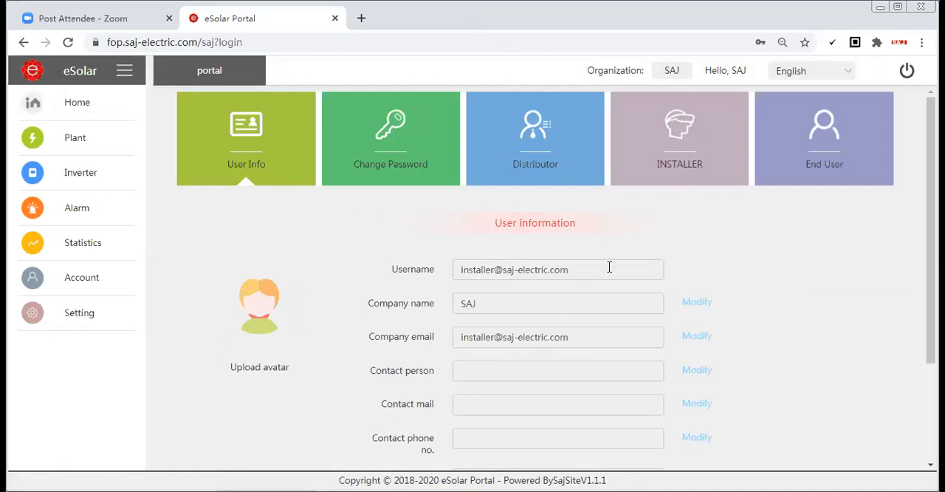
pyautogui.scroll(-1, 609, 267)
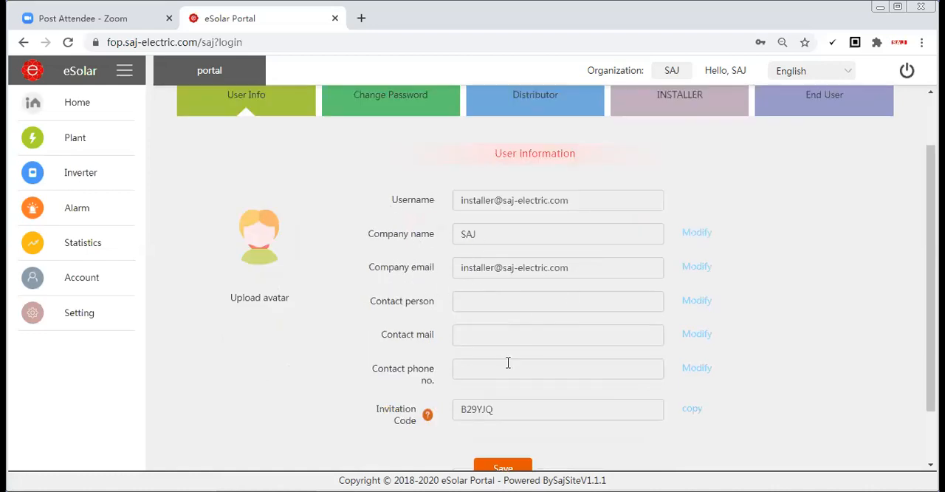
pyautogui.scroll(-1, 462, 336)
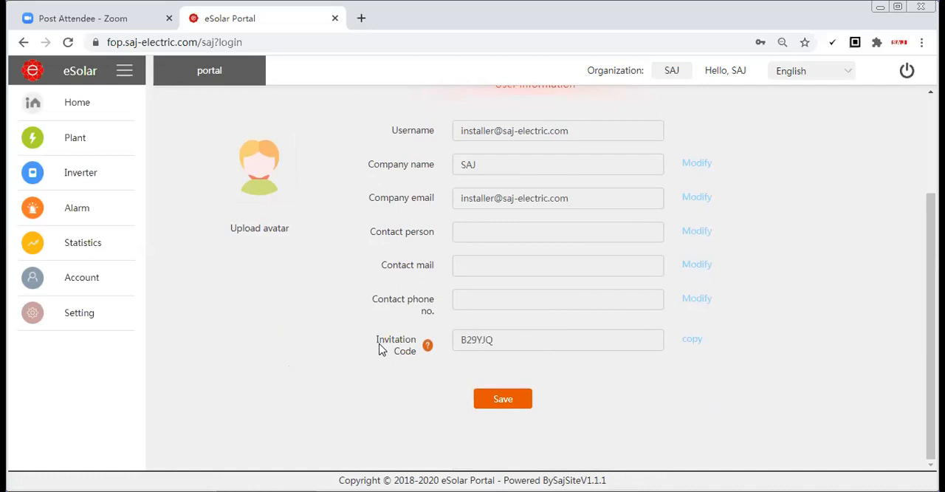
pyautogui.moveTo(490, 339); pyautogui.dragTo(459, 339)
pyautogui.click(502, 338)
pyautogui.click(502, 339)
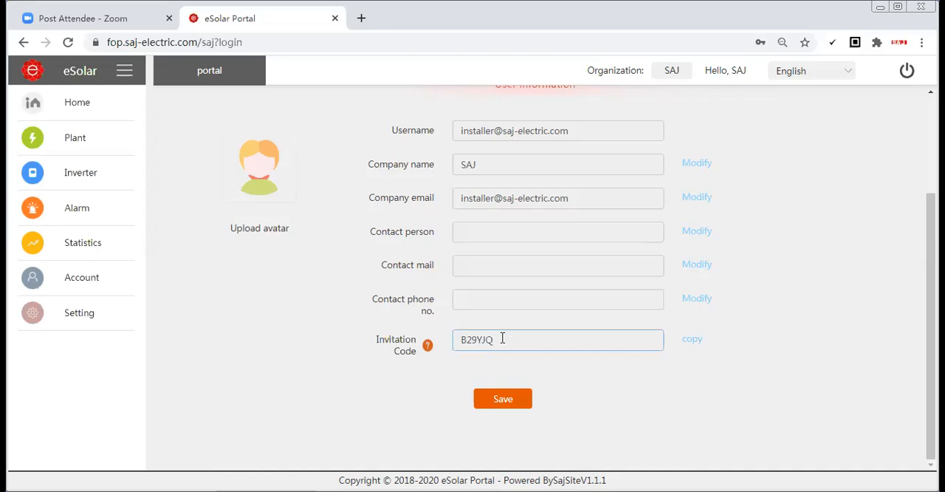
# Open the account's password change form and look over the current, new and confirm password fields
pyautogui.scroll(2, 504, 333)
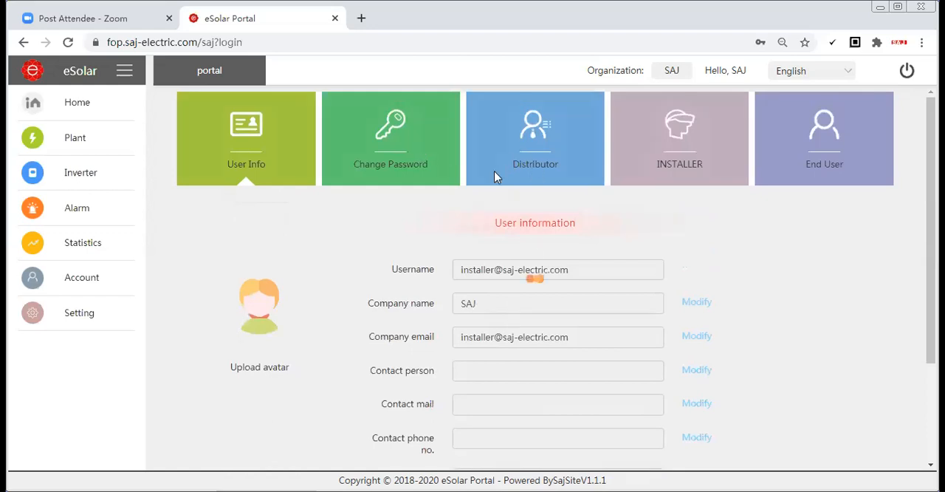
pyautogui.click(388, 183)
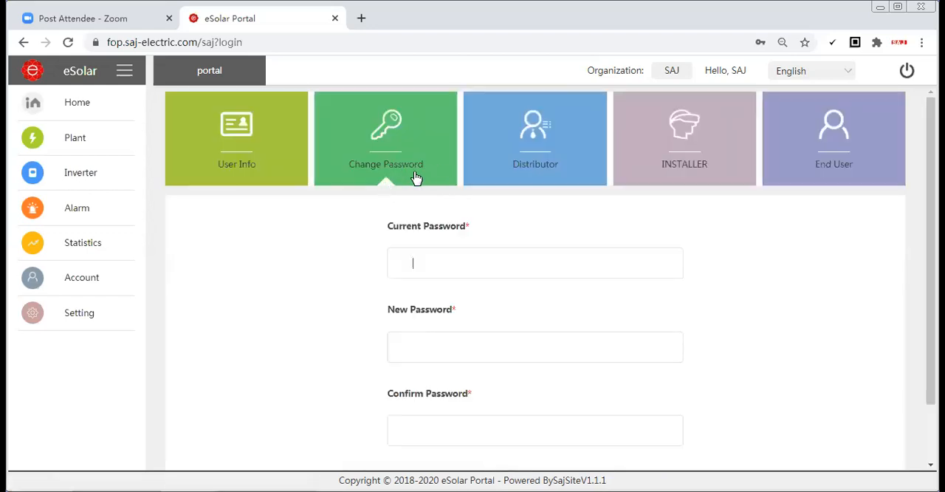
pyautogui.click(427, 253)
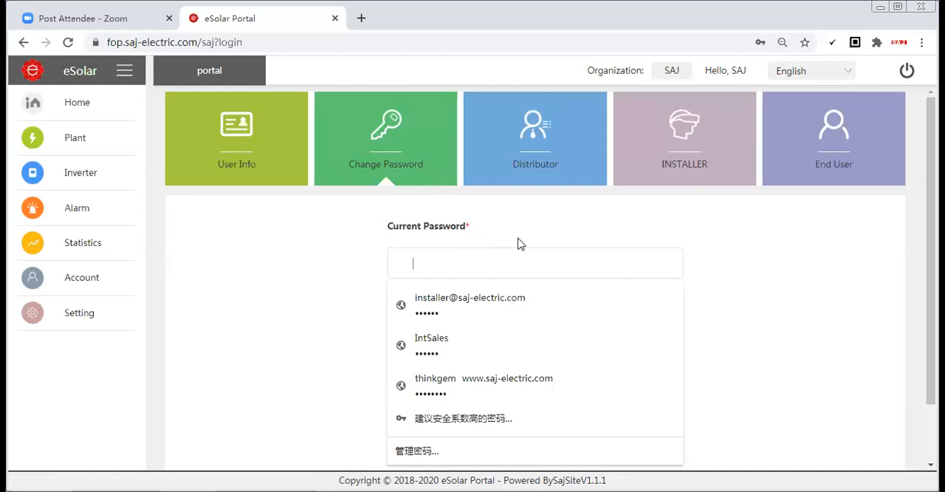
pyautogui.click(623, 239)
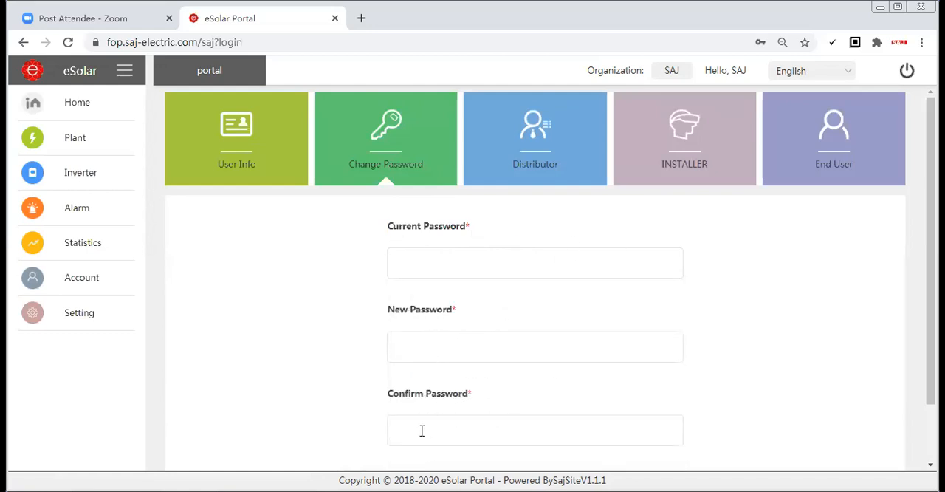
pyautogui.scroll(-2, 458, 361)
# Open the distributor list, review the required fields of the form for adding a distributor, and close the form
pyautogui.scroll(2, 436, 352)
pyautogui.click(541, 164)
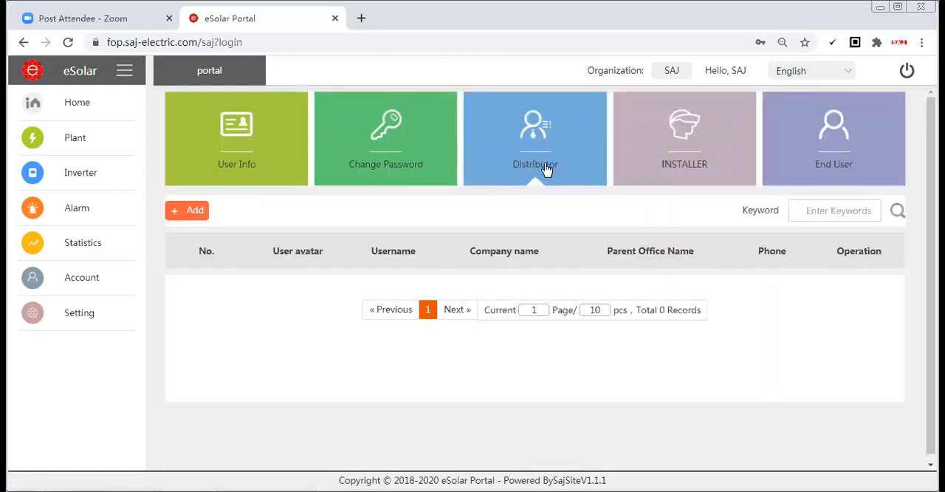
pyautogui.click(193, 214)
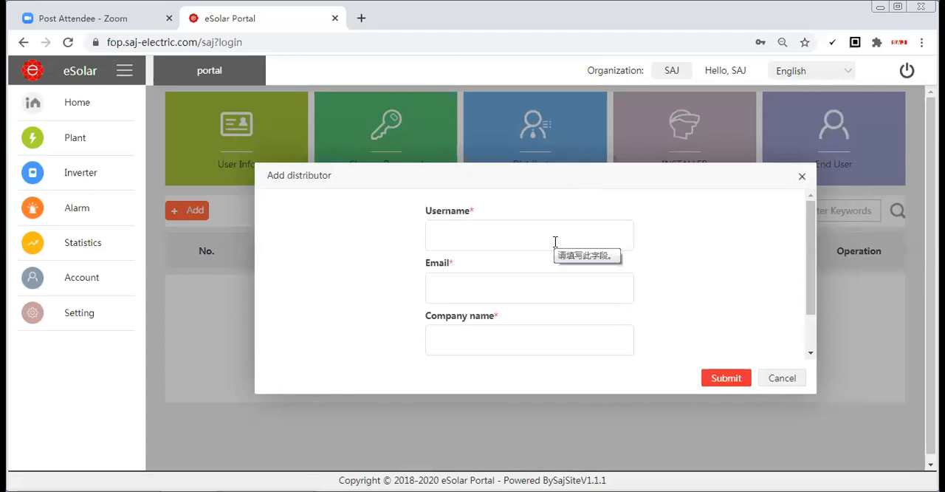
pyautogui.click(497, 222)
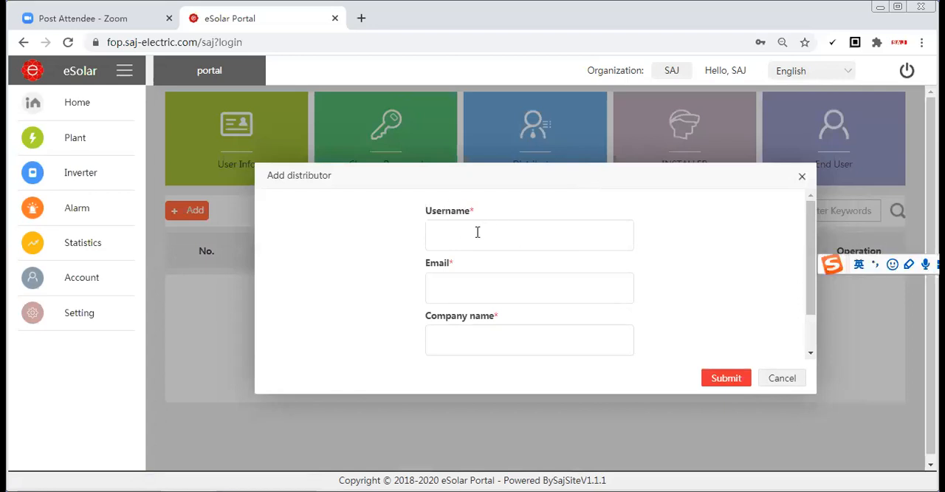
pyautogui.click(468, 296)
pyautogui.scroll(-1, 480, 277)
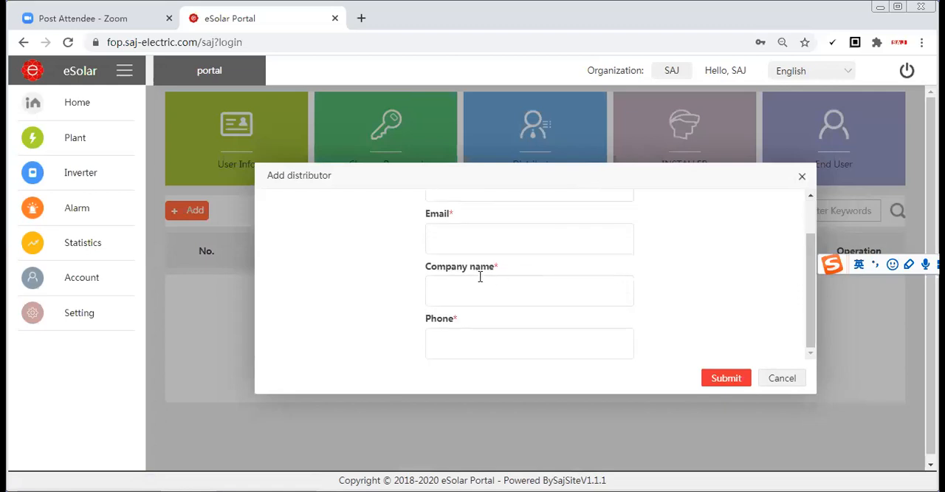
pyautogui.click(476, 349)
pyautogui.scroll(-1, 488, 344)
pyautogui.scroll(2, 564, 298)
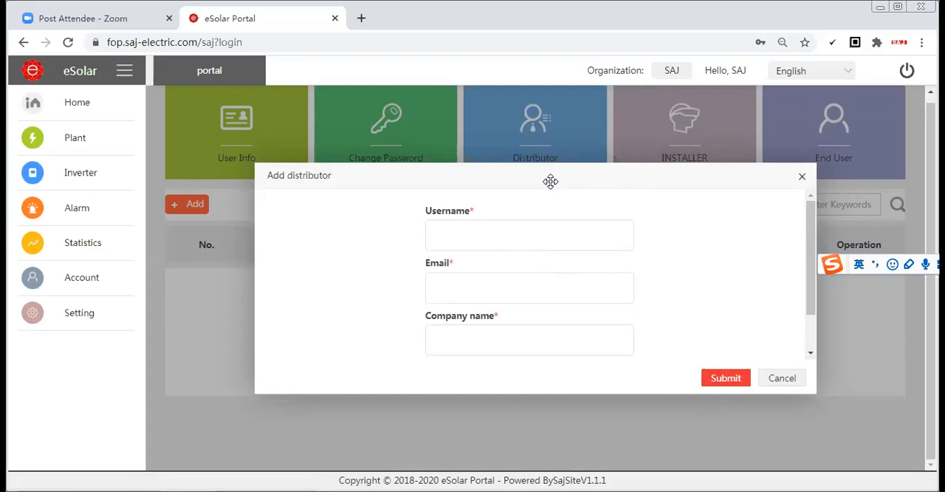
pyautogui.click(802, 176)
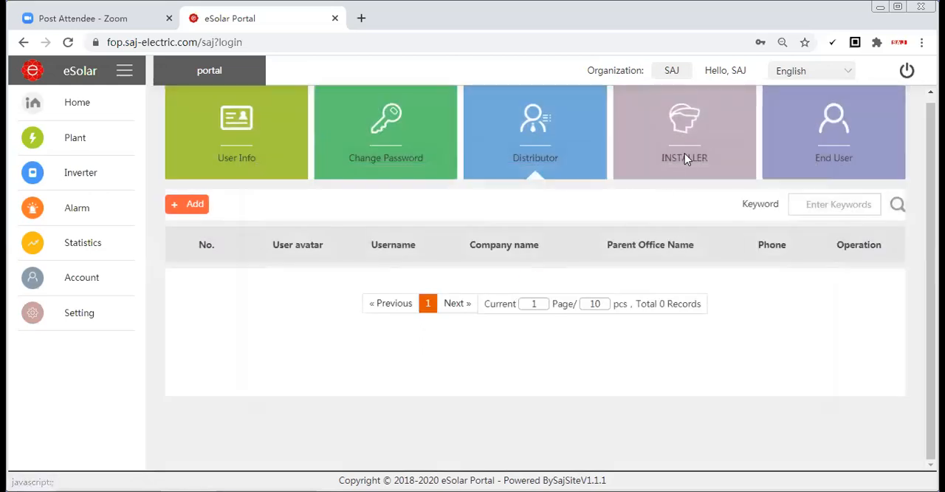
# Open the installer list, review the listed installer's editable account details, and close them without changes
pyautogui.click(683, 158)
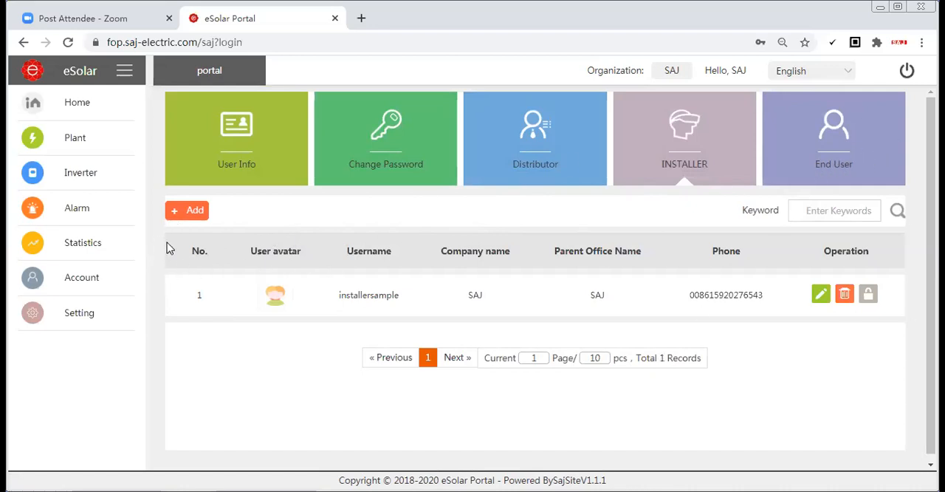
pyautogui.click(821, 294)
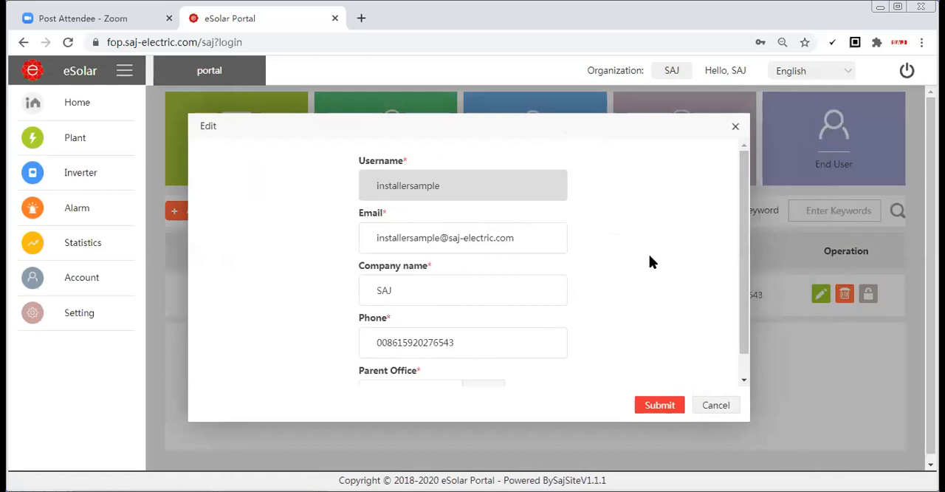
pyautogui.click(520, 238)
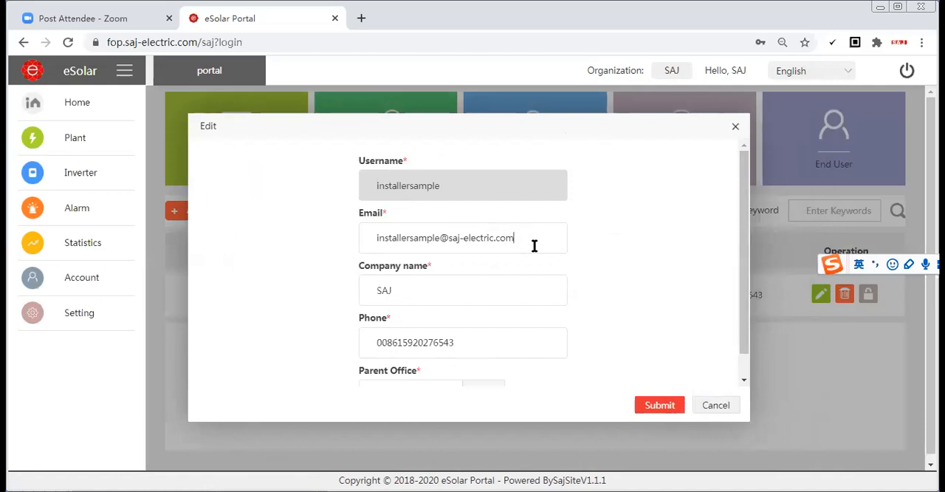
pyautogui.scroll(-1, 532, 281)
pyautogui.click(739, 130)
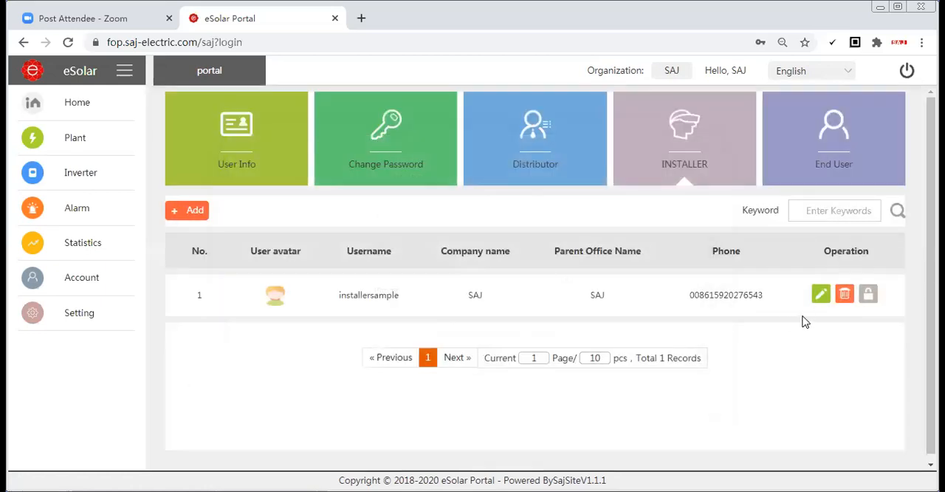
# Open the end-user list, start creating a plant for the listed end user, and look over the required inverter SN field
pyautogui.click(841, 148)
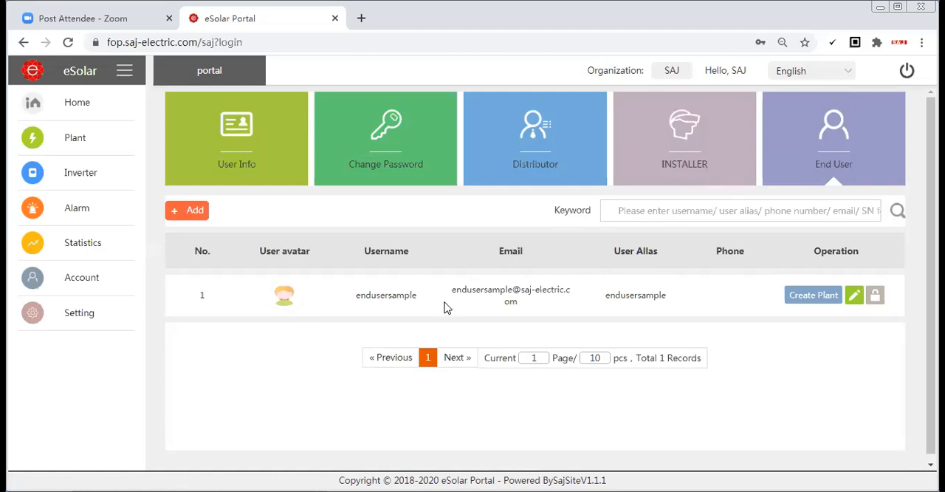
pyautogui.click(806, 305)
pyautogui.click(415, 162)
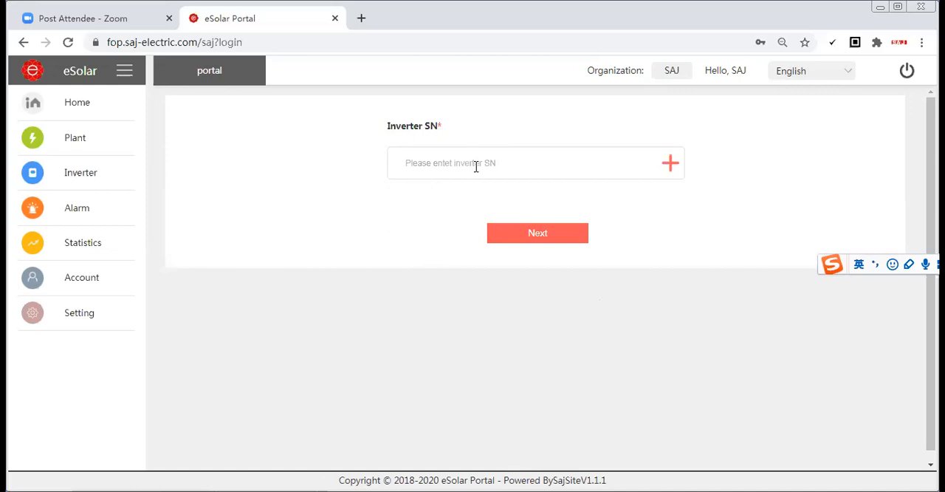
# Return to the end-user list in the account's user information and reset the listed end user's password
pyautogui.moveTo(81, 279)
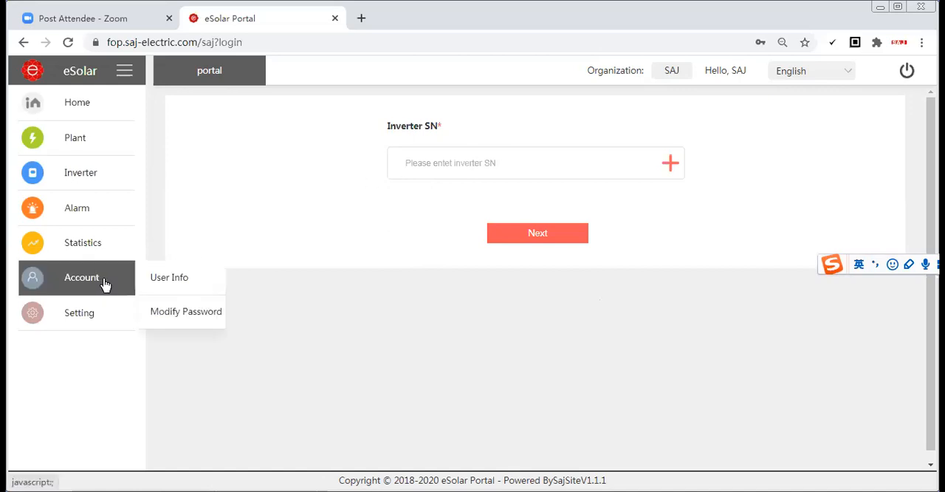
pyautogui.click(177, 278)
pyautogui.click(820, 158)
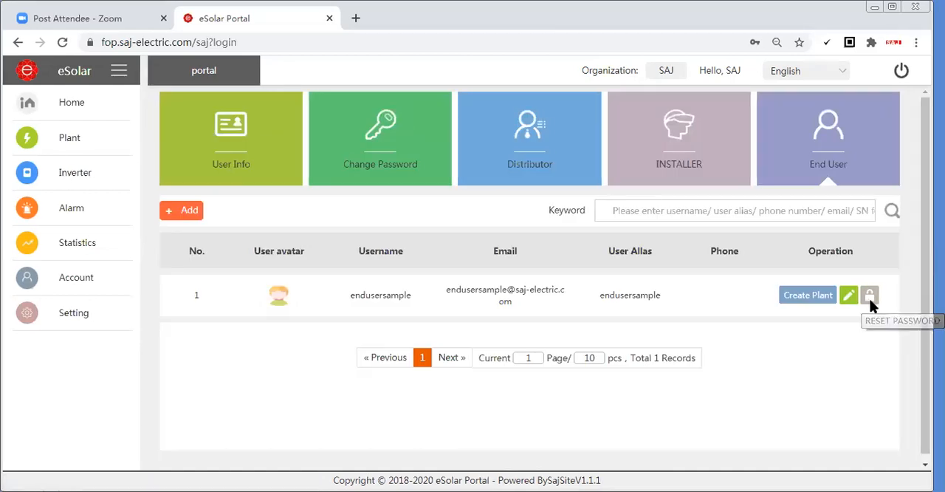
pyautogui.click(870, 295)
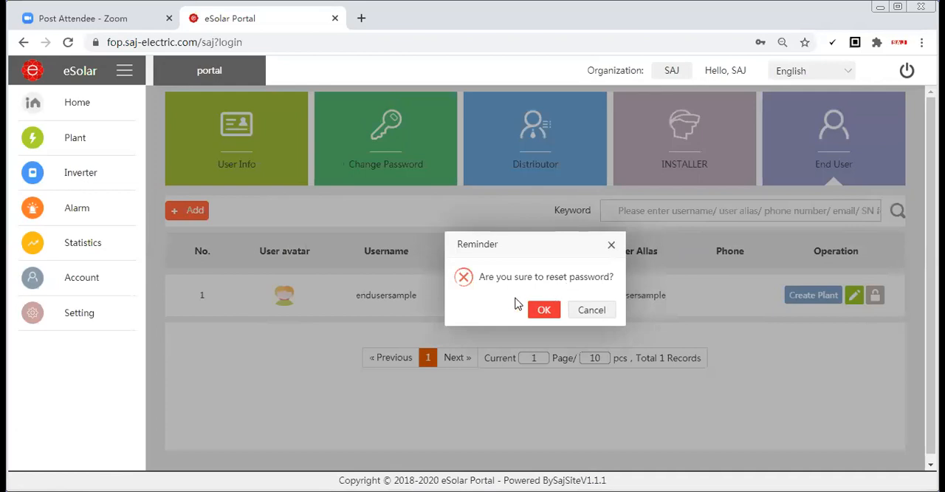
pyautogui.click(545, 310)
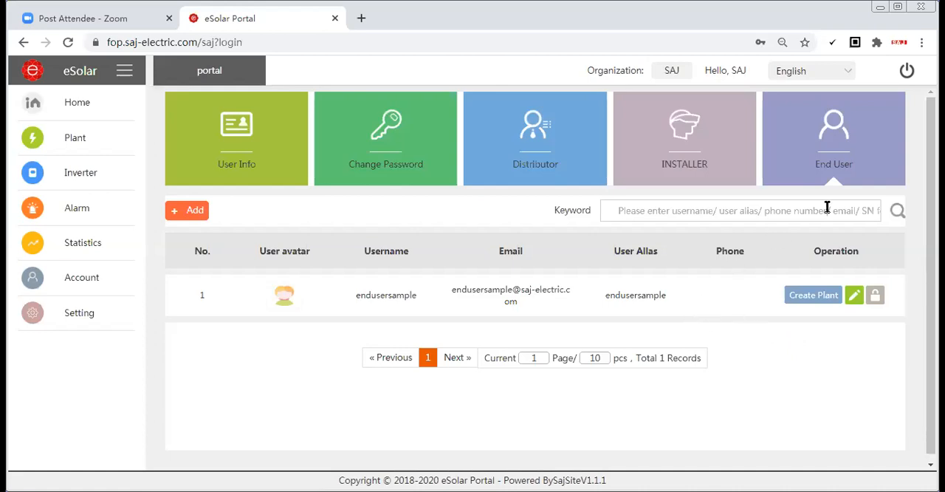
# Open the inverters list and open the information of the Suntrio Plus 33K inverter in Plant061601-33K
pyautogui.moveTo(97, 315)
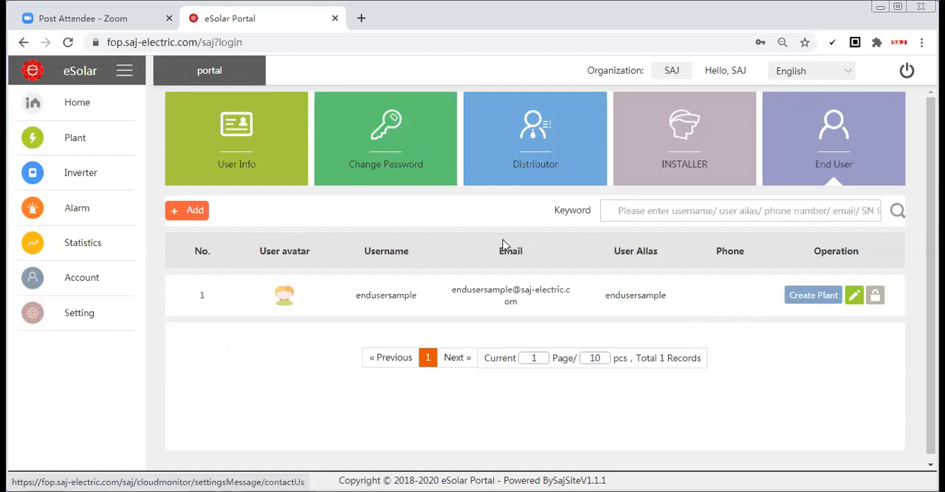
pyautogui.moveTo(91, 173)
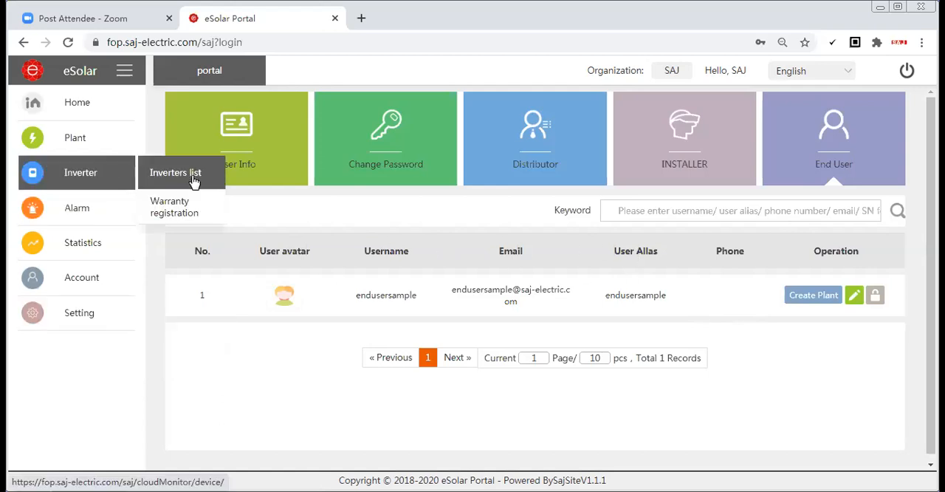
pyautogui.click(162, 172)
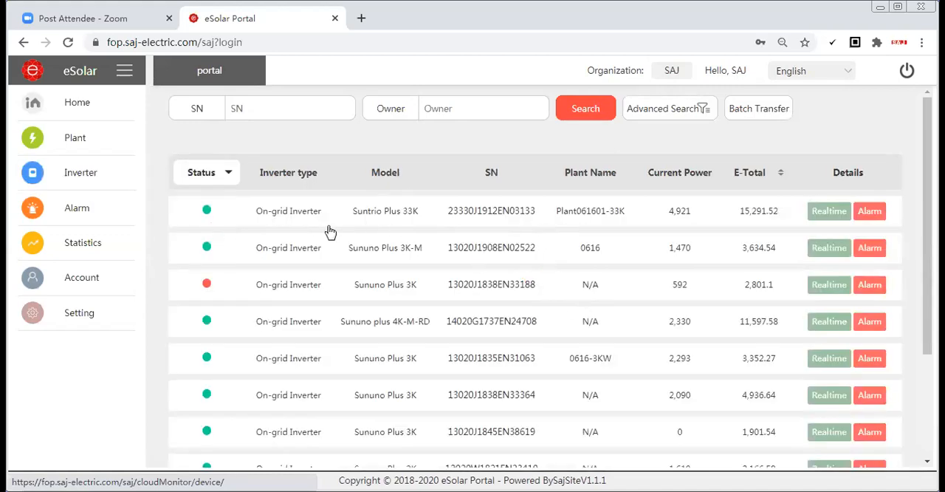
pyautogui.click(111, 179)
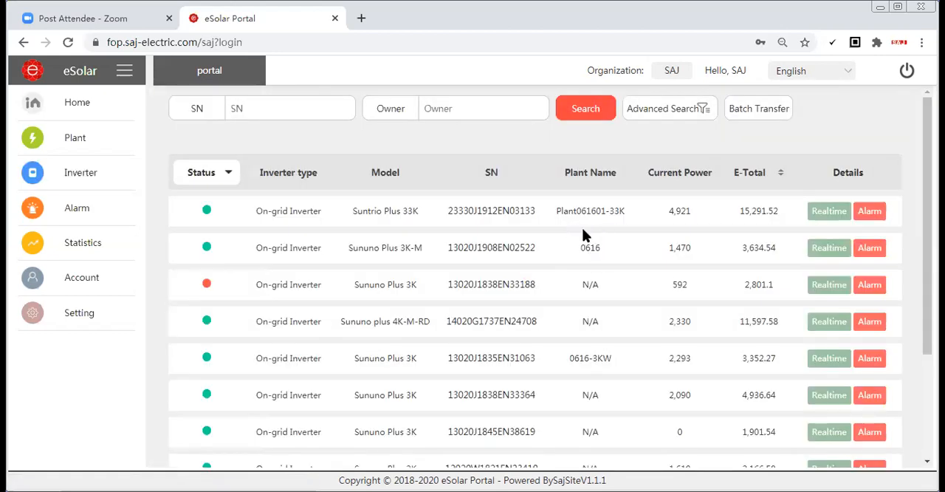
pyautogui.click(492, 214)
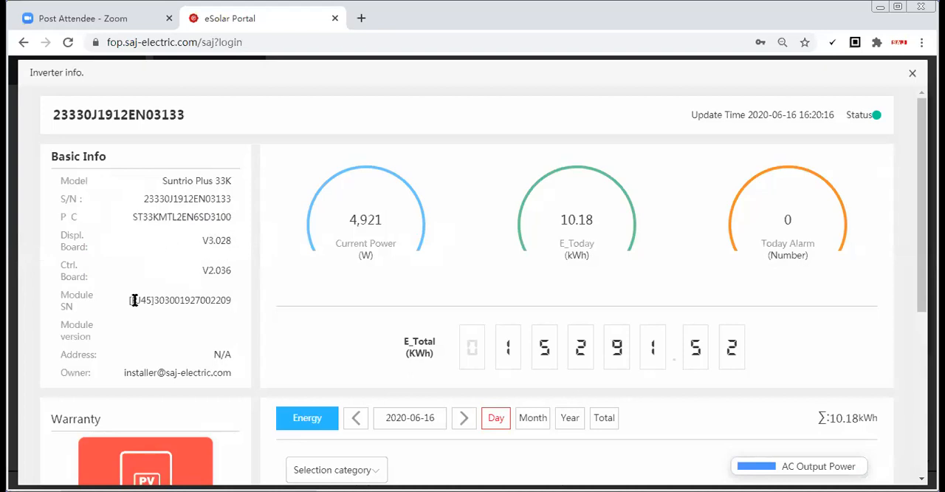
# Examine the inverter's basic info, total energy, warranty dates and the day's AC output power curve
pyautogui.scroll(-2, 127, 254)
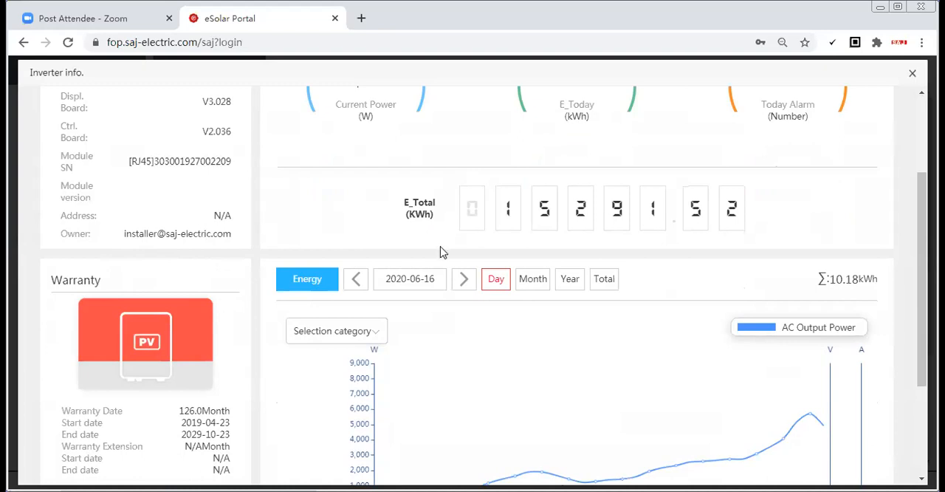
pyautogui.scroll(-1, 441, 252)
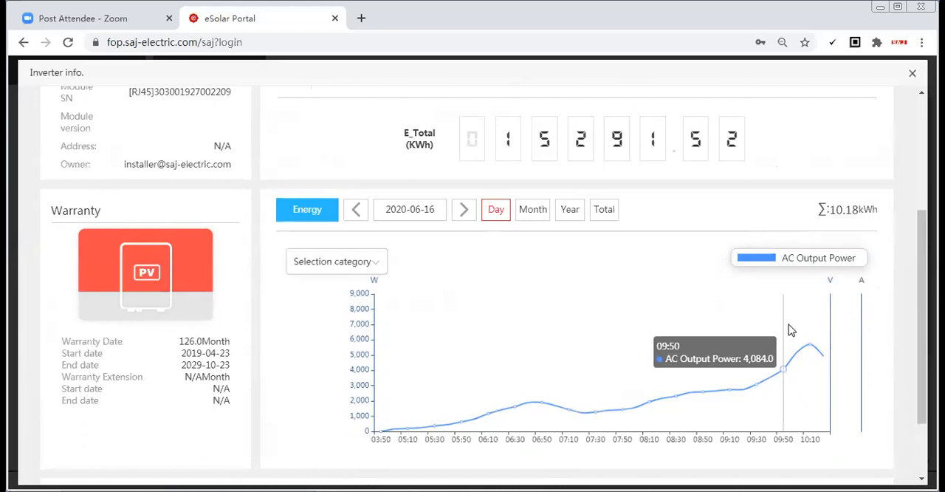
pyautogui.scroll(2, 779, 327)
pyautogui.scroll(-2, 623, 408)
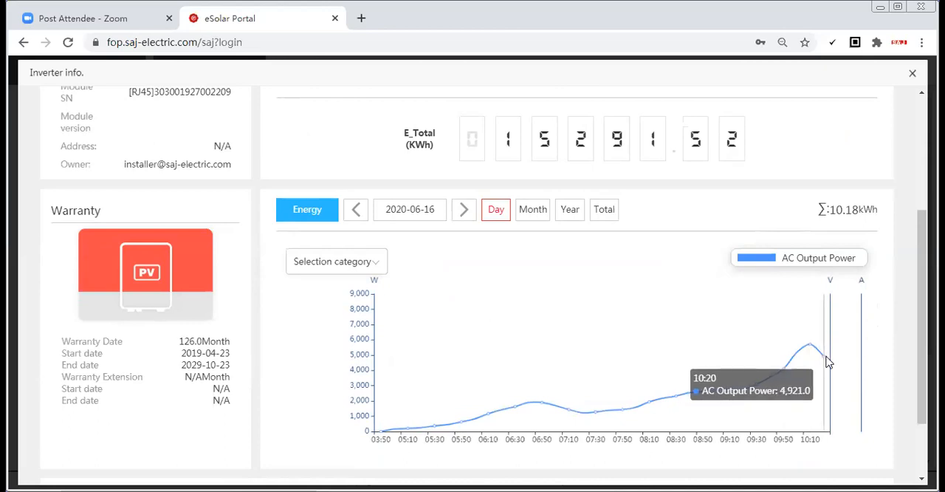
pyautogui.scroll(1, 652, 280)
pyautogui.scroll(-1, 653, 279)
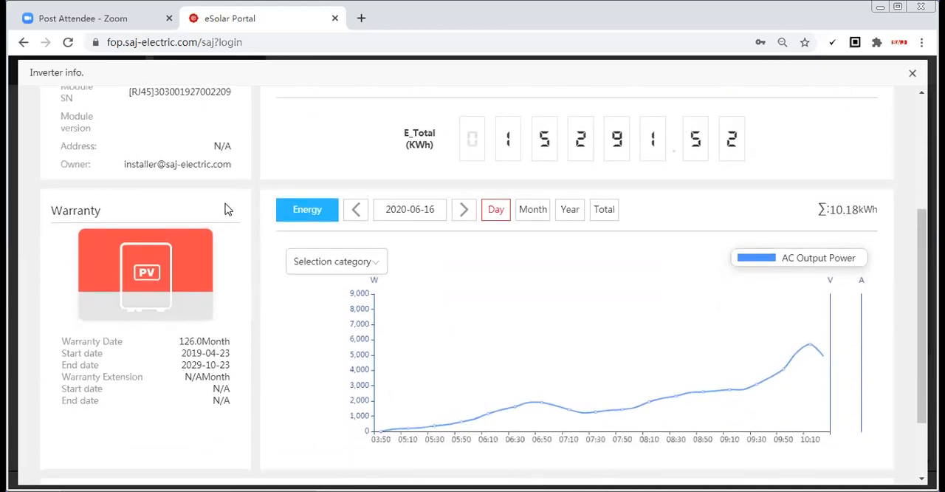
# Replace AC Output Power with PV1, PV2 and PV3 Power in the inverter's daily energy chart and look over the other categories
pyautogui.click(359, 267)
pyautogui.click(297, 295)
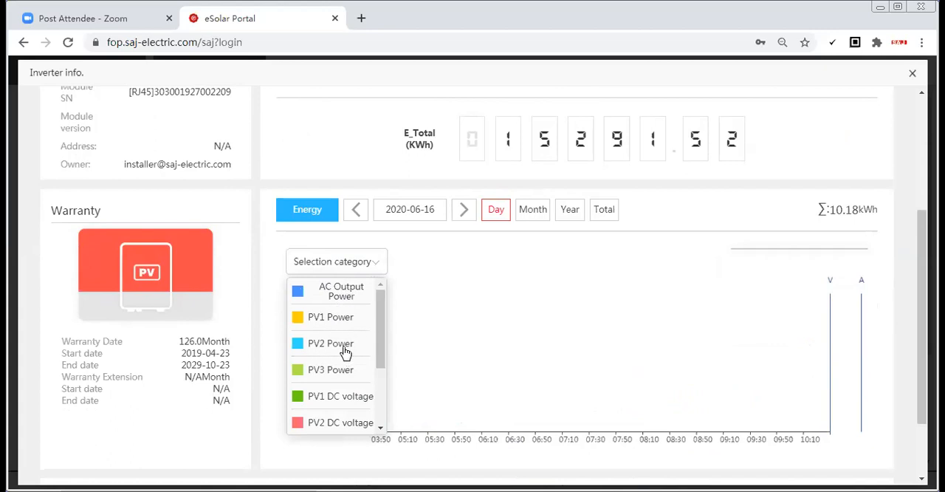
pyautogui.click(299, 321)
pyautogui.click(301, 346)
pyautogui.click(301, 367)
pyautogui.scroll(-3, 327, 367)
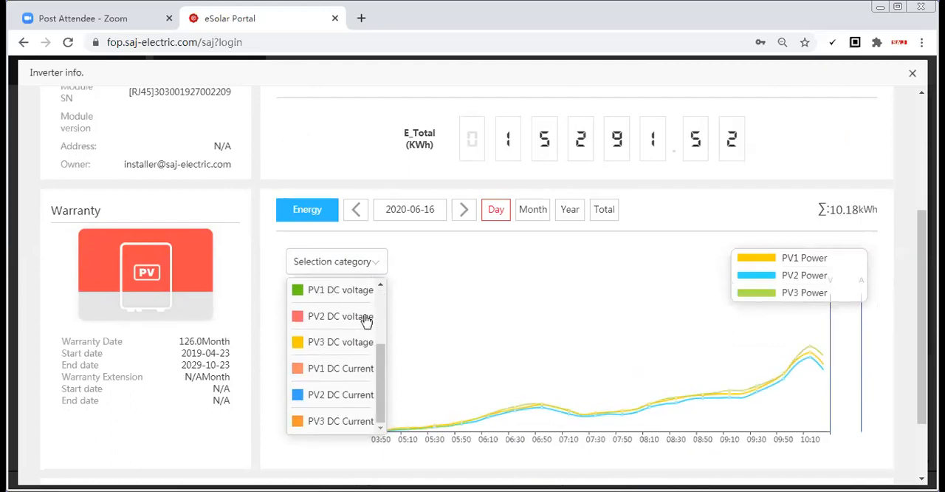
pyautogui.scroll(-1, 348, 378)
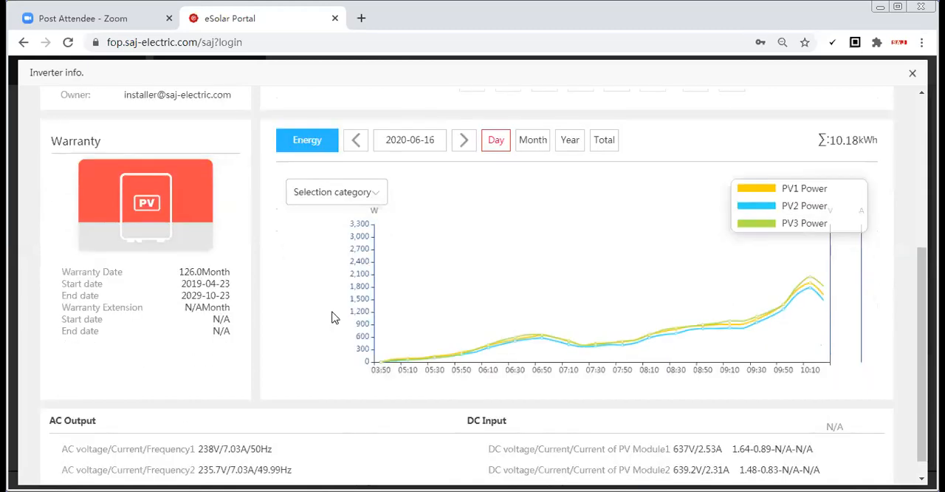
# Limit the daily energy chart's categories to PV1 Power and PV2 Power
pyautogui.click(349, 194)
pyautogui.moveTo(382, 280); pyautogui.dragTo(379, 223)
pyautogui.click(299, 249)
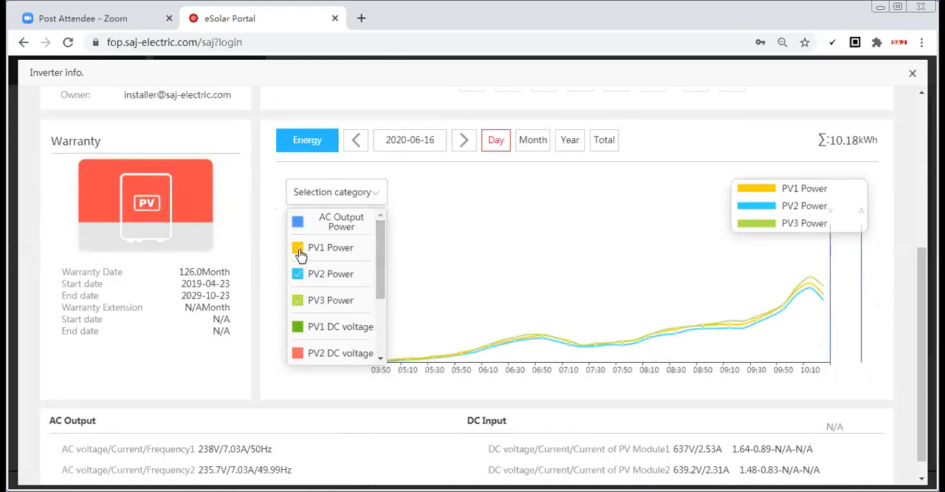
pyautogui.click(298, 274)
pyautogui.click(299, 300)
pyautogui.click(297, 274)
pyautogui.click(297, 249)
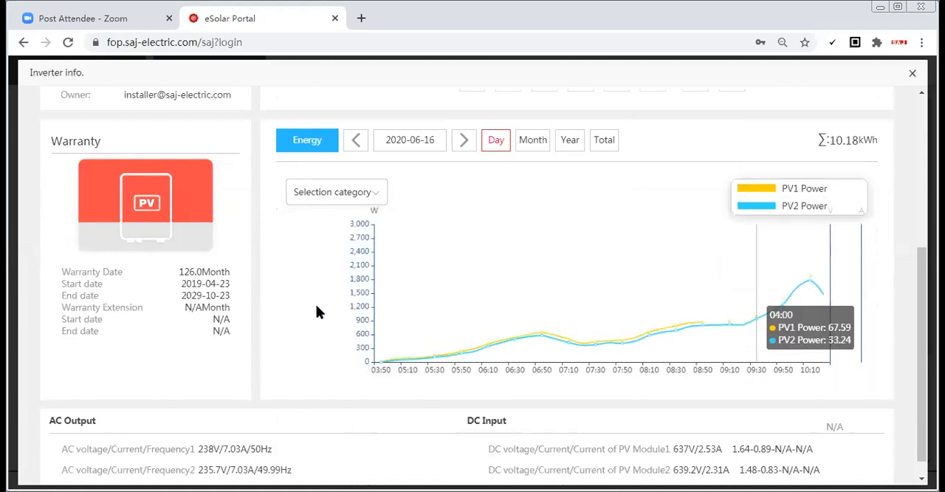
# Show the inverter's daily energy chart for 2020-06-15 and browse other months and years in the date picker
pyautogui.click(424, 141)
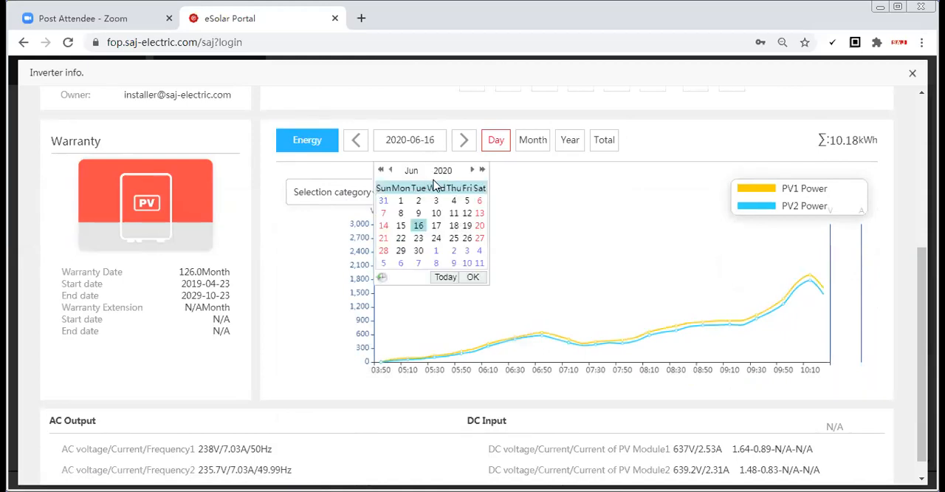
pyautogui.click(401, 226)
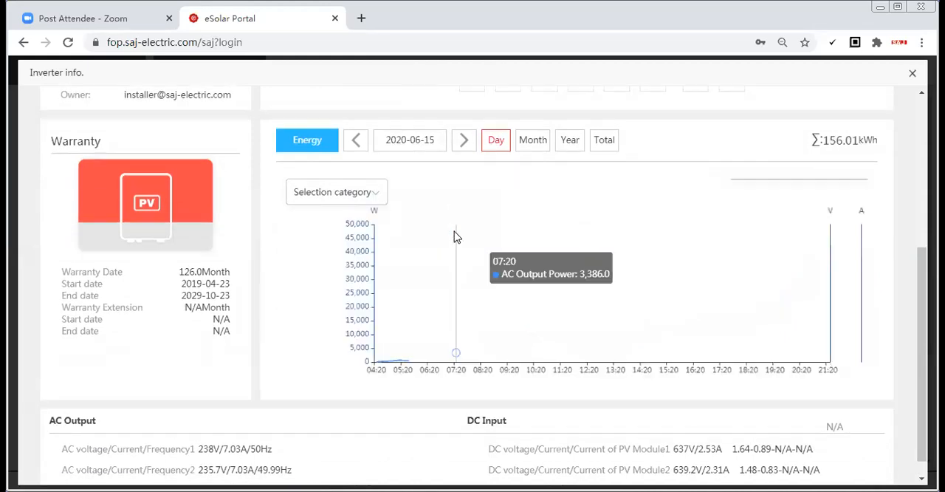
pyautogui.click(417, 139)
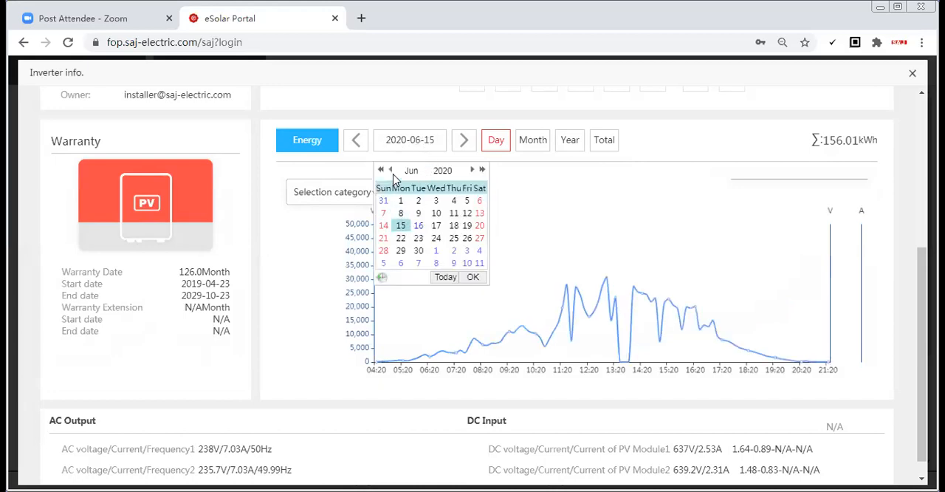
pyautogui.click(392, 172)
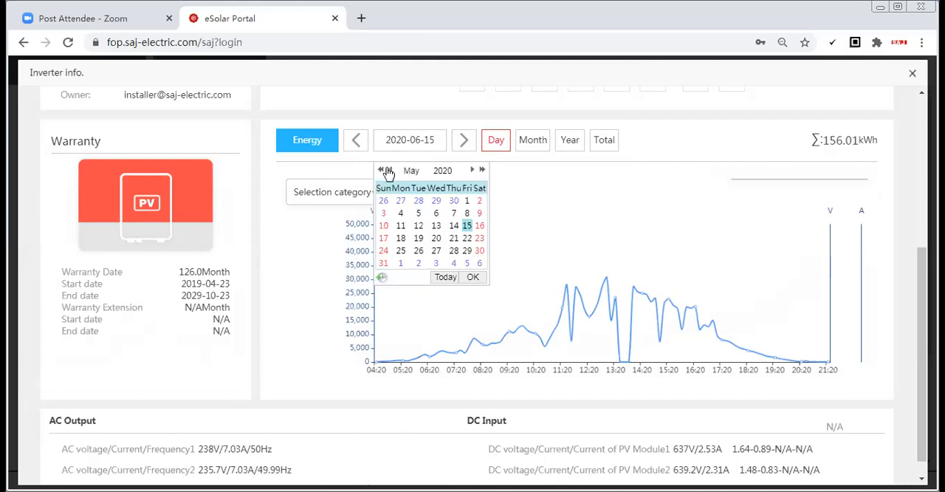
pyautogui.click(381, 170)
pyautogui.click(473, 169)
# View the inverter's energy production by month for 2020-06 and 2020-05, by year for 2020, and in total
pyautogui.click(533, 141)
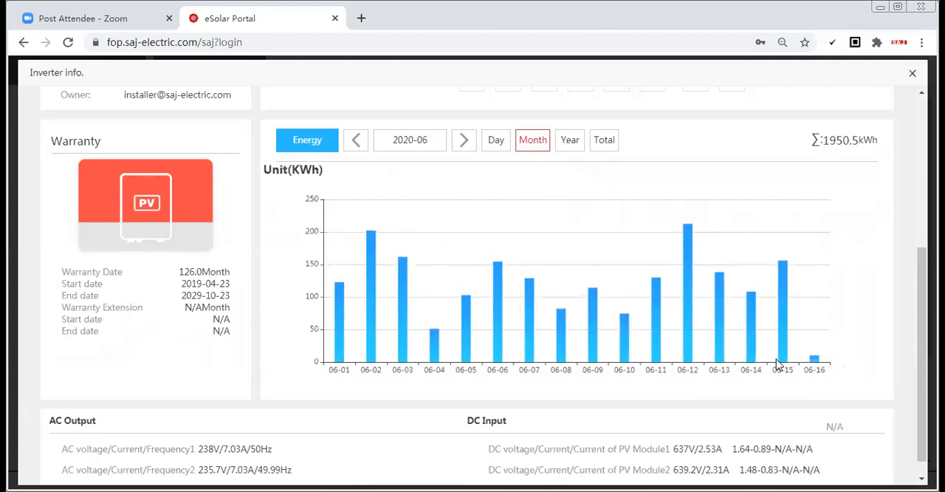
pyautogui.click(357, 141)
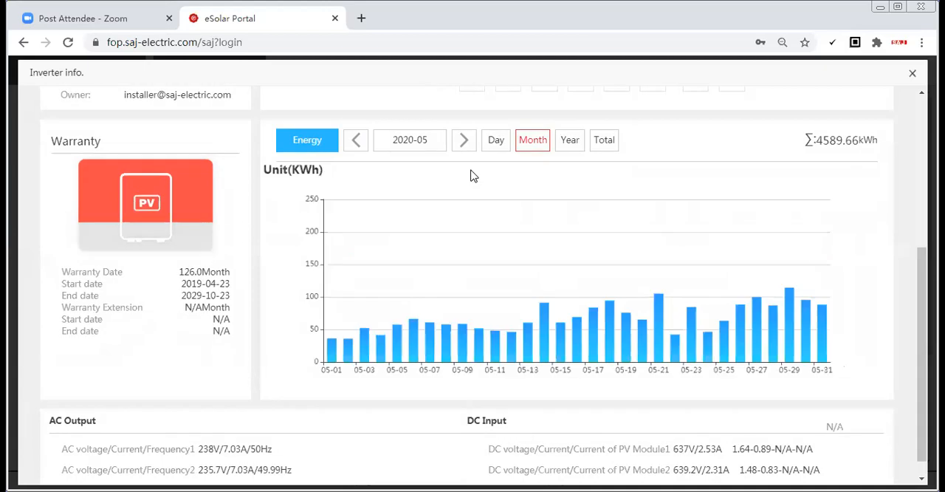
pyautogui.click(570, 142)
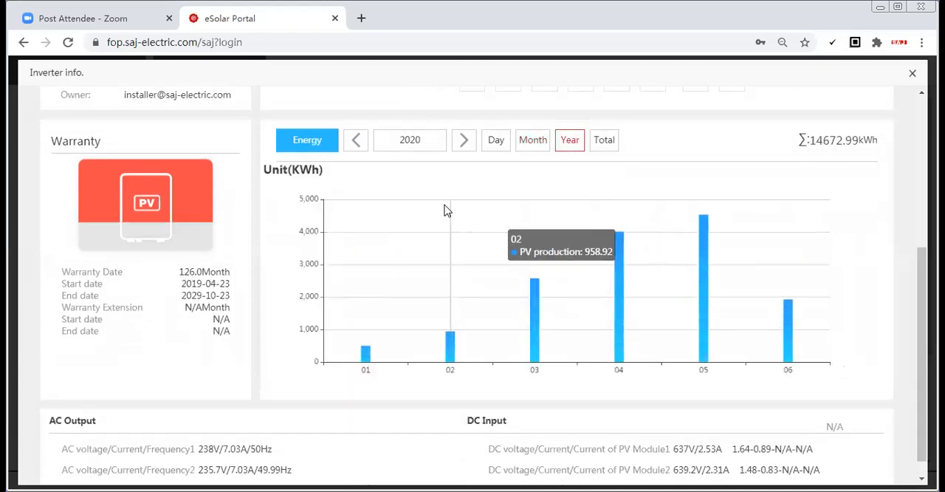
pyautogui.click(605, 142)
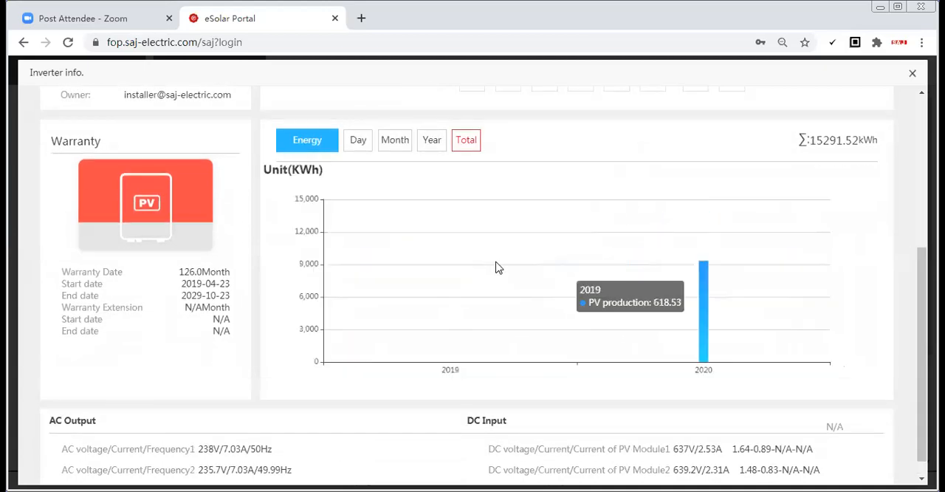
# Review the inverter's total production, warranty, AC output and DC input details, and close the inverter information
pyautogui.scroll(1, 403, 277)
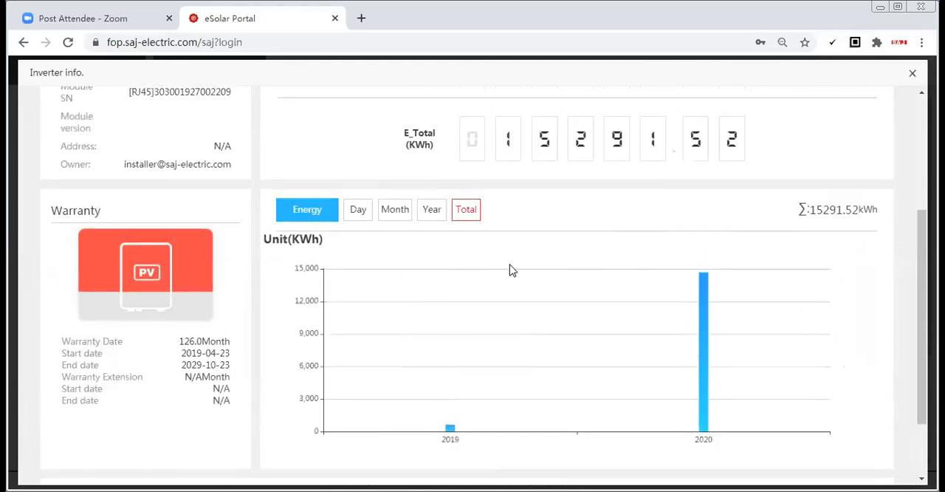
pyautogui.scroll(2, 543, 271)
pyautogui.scroll(-1, 559, 276)
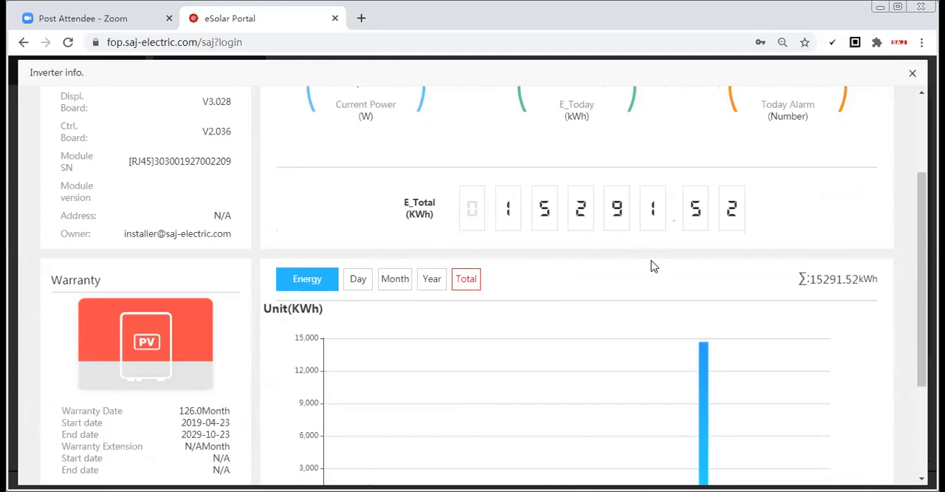
pyautogui.scroll(2, 653, 267)
pyautogui.scroll(-4, 655, 272)
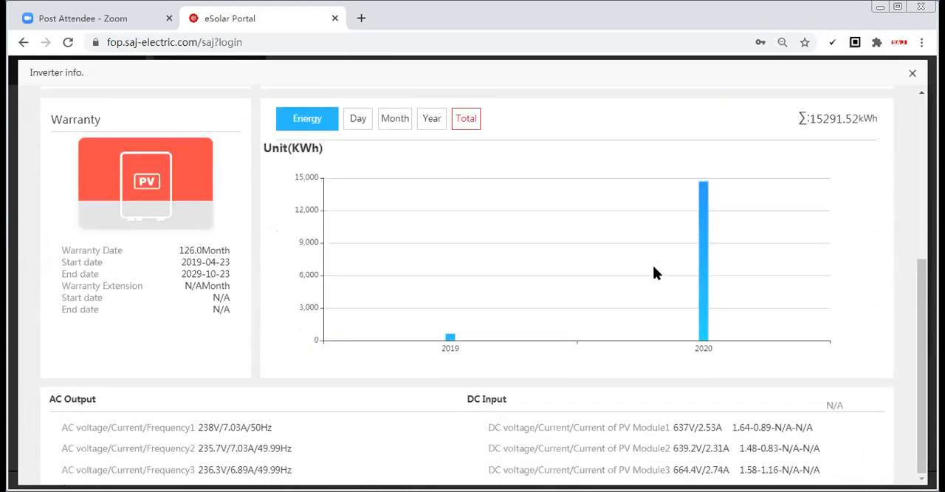
pyautogui.scroll(4, 656, 265)
pyautogui.click(913, 76)
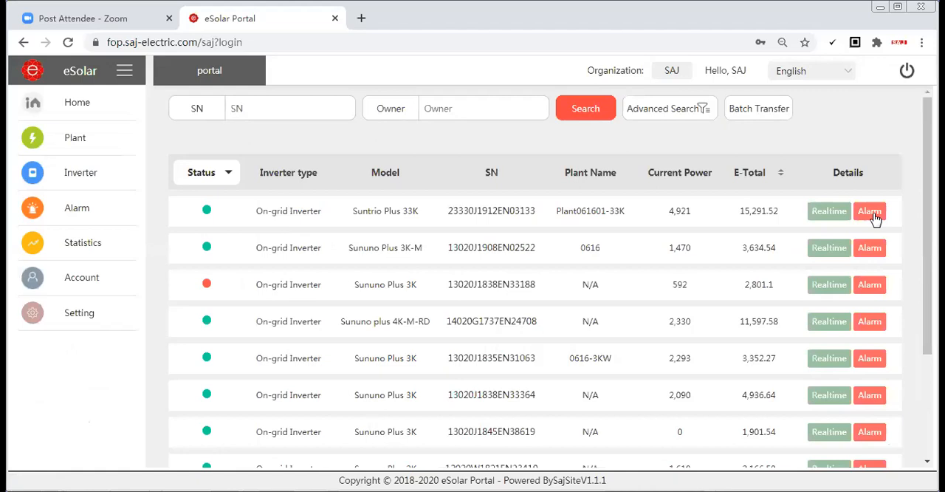
# Open the alarm records of the Suntrio Plus 33K inverter, review the event info and times, and close the alarm page
pyautogui.click(874, 214)
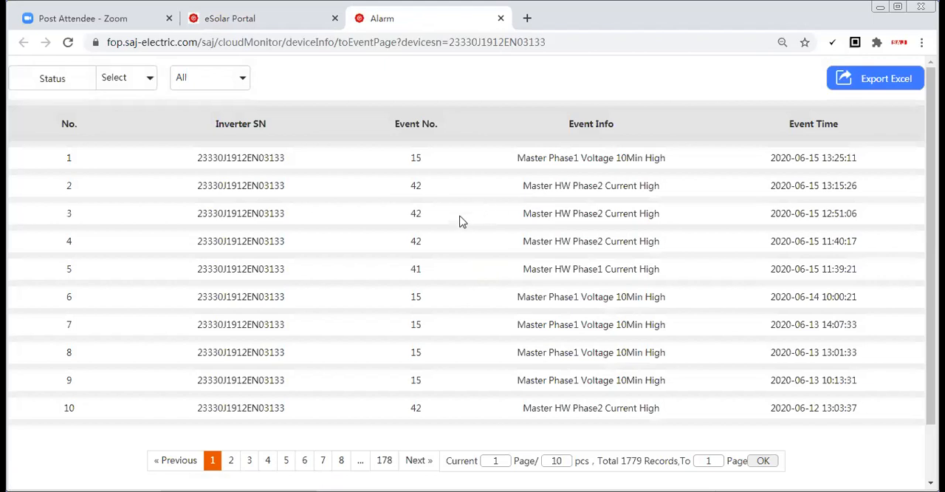
pyautogui.scroll(-2, 449, 231)
pyautogui.scroll(2, 481, 317)
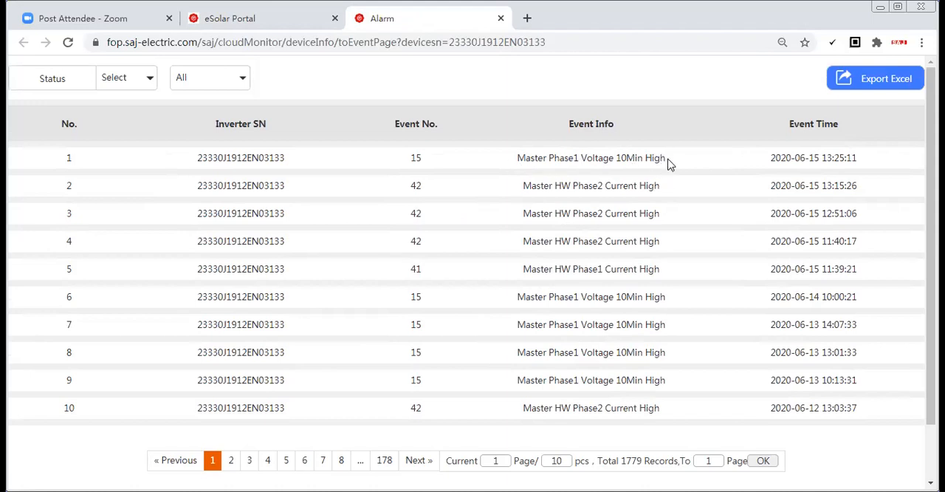
pyautogui.scroll(-2, 641, 293)
pyautogui.scroll(2, 542, 189)
pyautogui.click(501, 19)
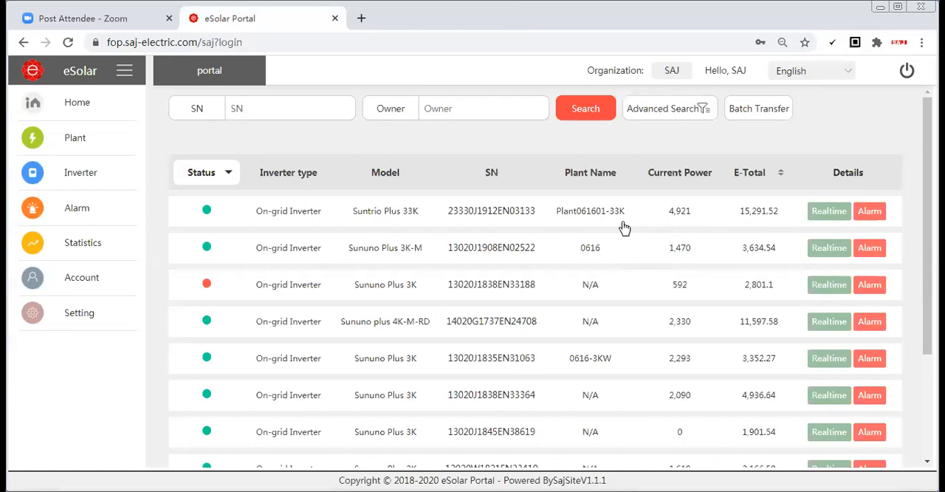
# Open the realtime running information of the Suntrio Plus 33K inverter and show its data for 2020-06-15 and 2020-06-14
pyautogui.click(829, 212)
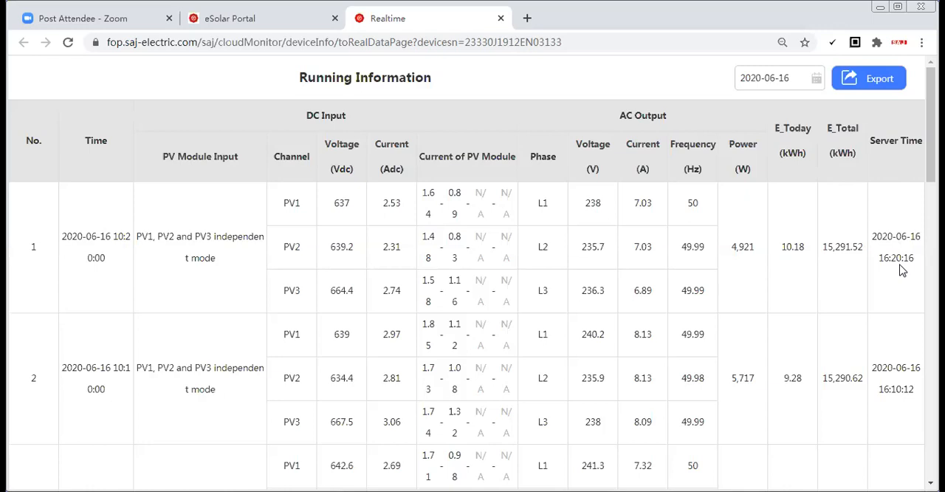
pyautogui.click(775, 78)
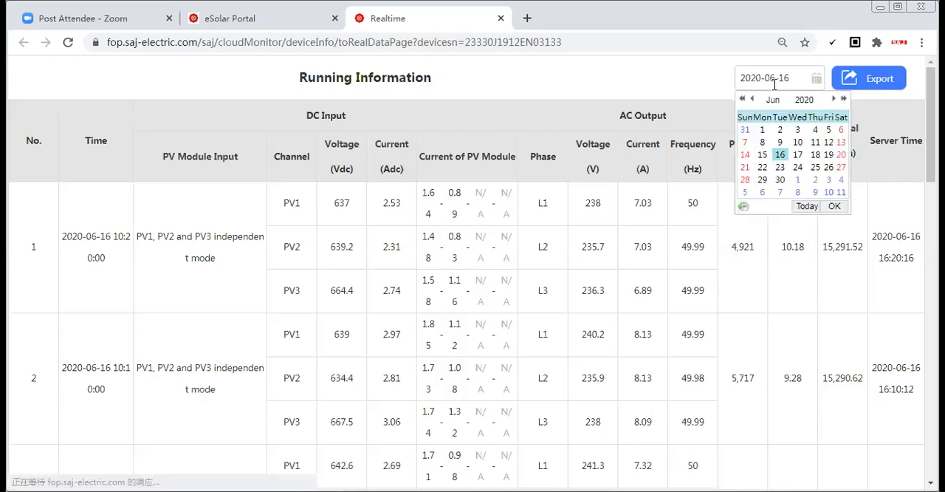
pyautogui.click(762, 155)
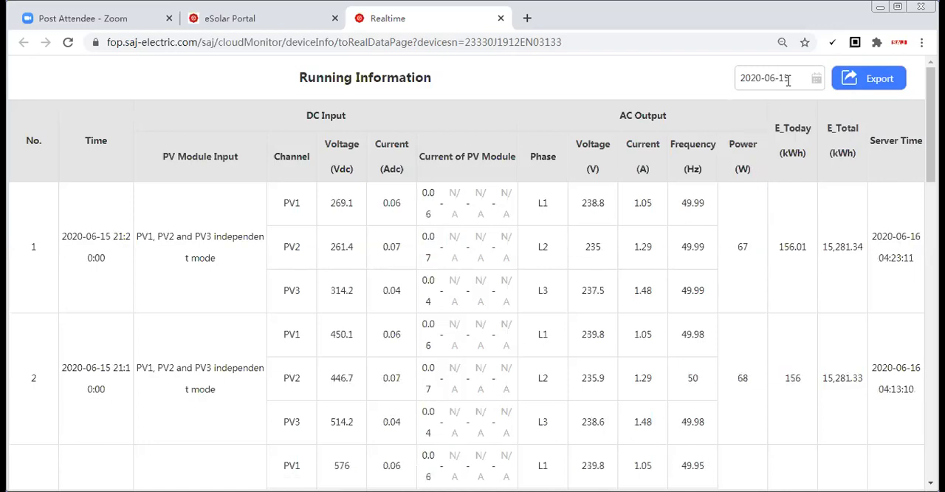
pyautogui.click(788, 81)
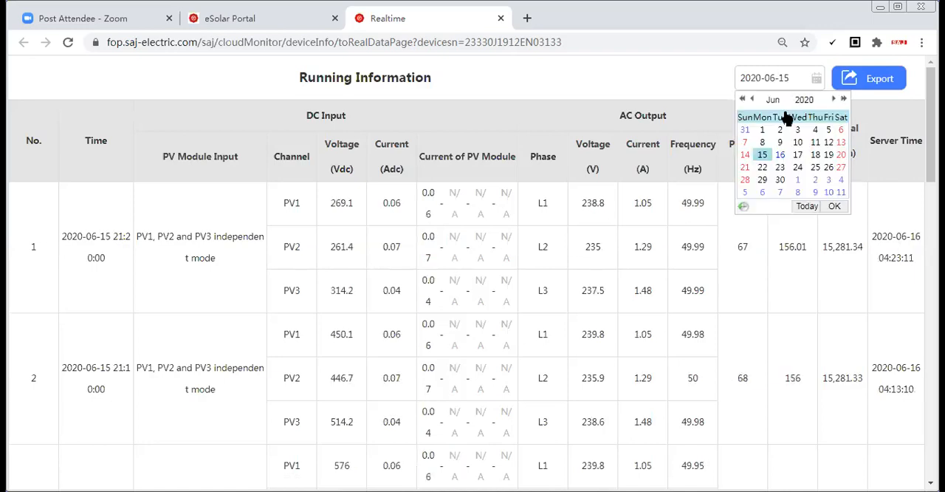
pyautogui.click(750, 155)
pyautogui.click(777, 78)
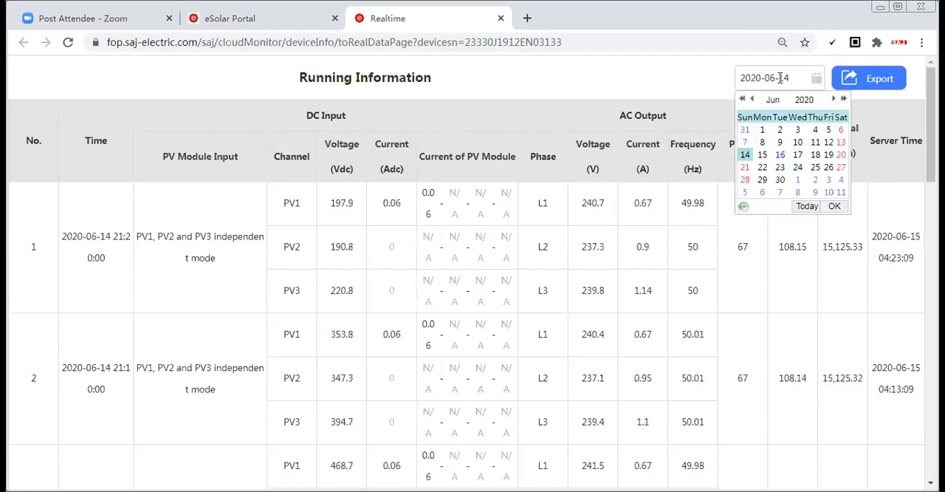
pyautogui.click(875, 109)
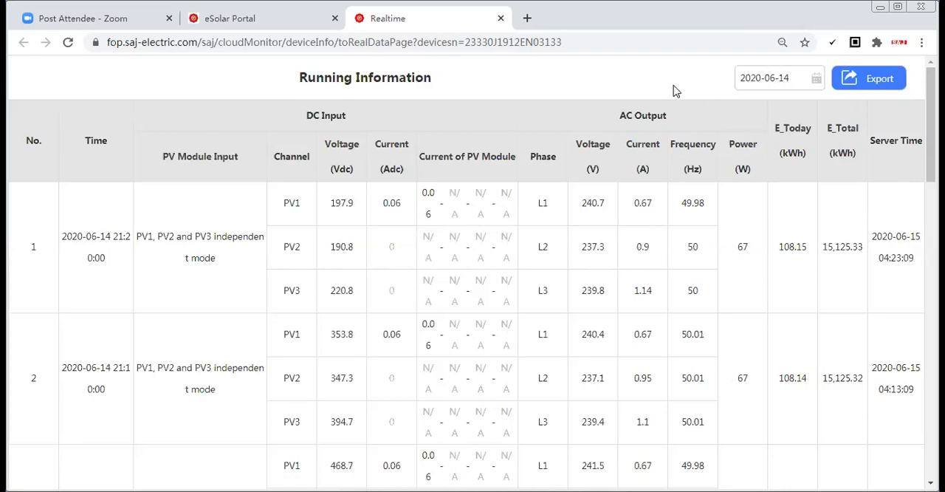
# Export the inverter's running information for 2020-06-14 and show the downloaded xls file in its folder
pyautogui.click(865, 80)
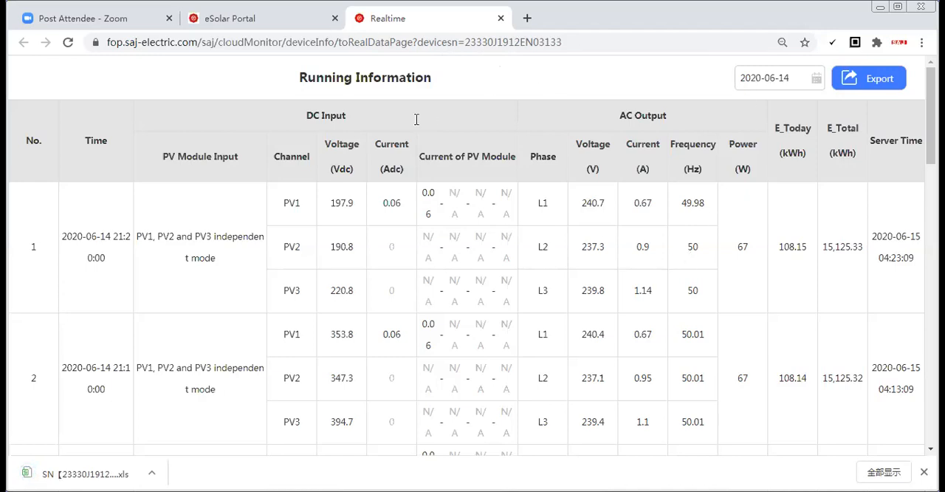
pyautogui.click(883, 471)
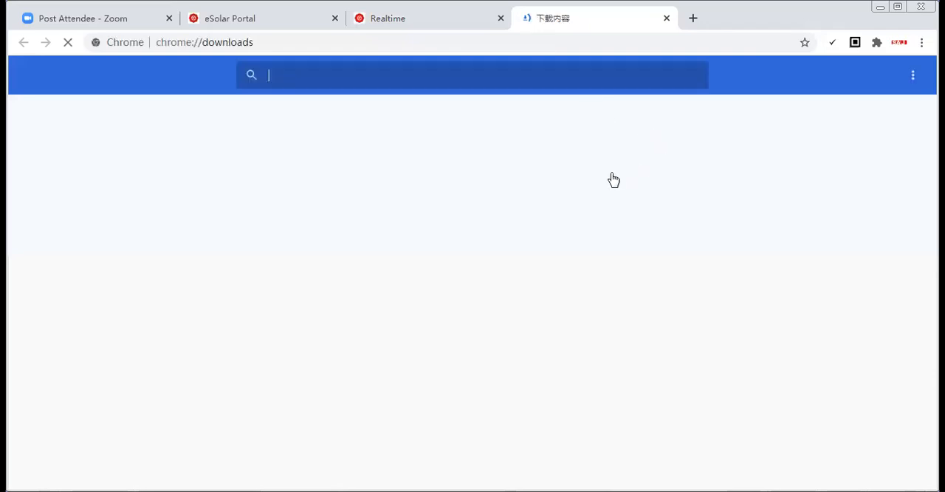
pyautogui.click(343, 214)
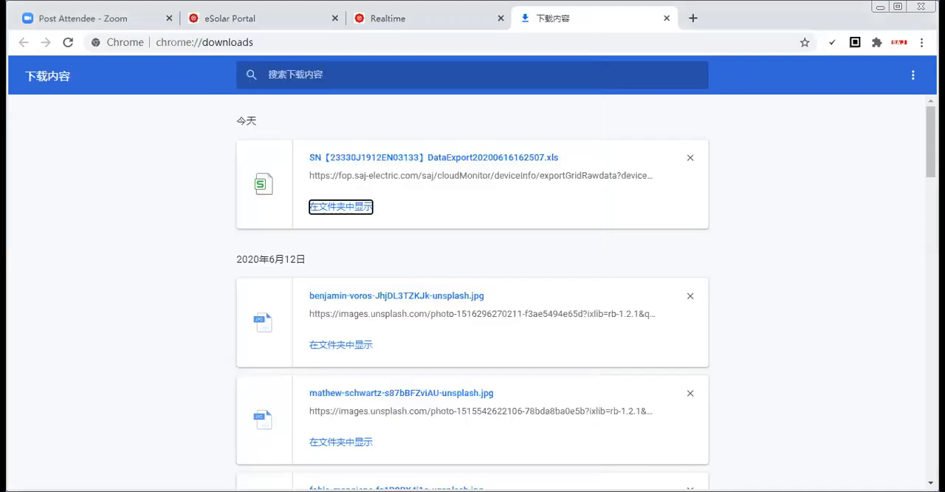
# Close the downloads and realtime data pages, and return to the portal's home page
pyautogui.click(381, 20)
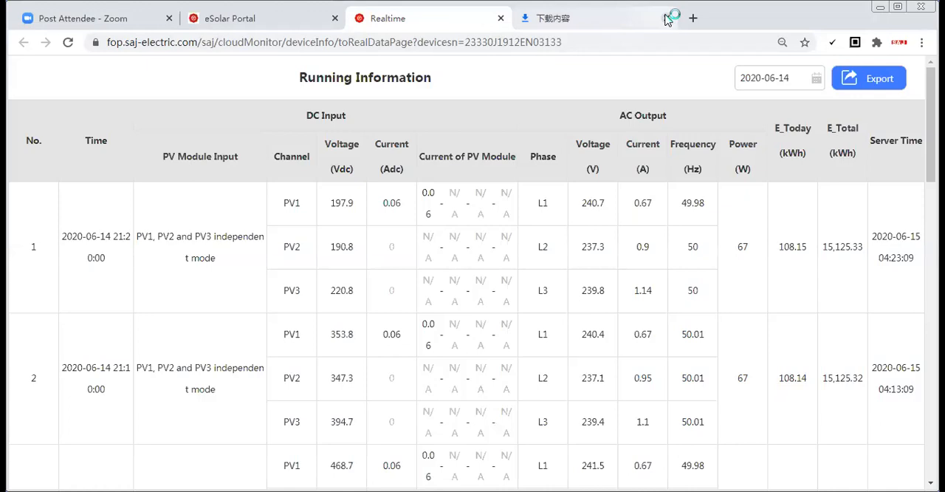
pyautogui.click(667, 18)
pyautogui.click(502, 17)
pyautogui.moveTo(81, 127)
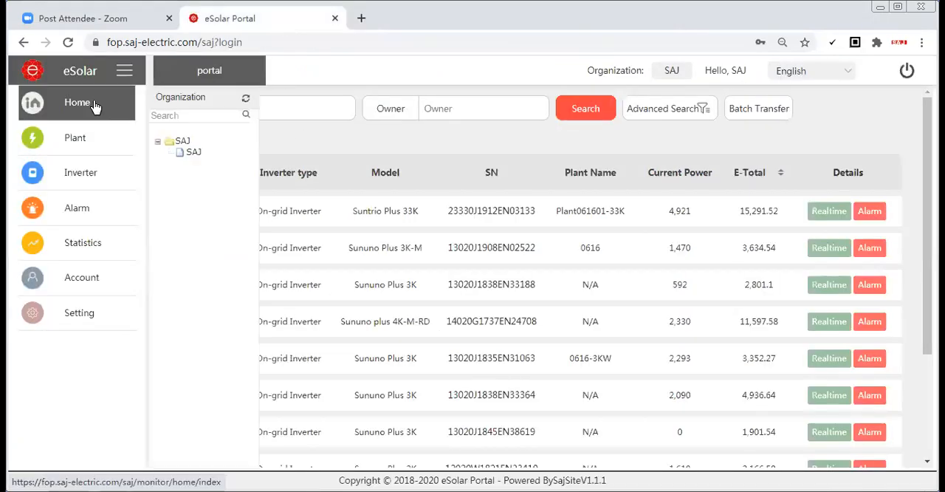
pyautogui.click(94, 107)
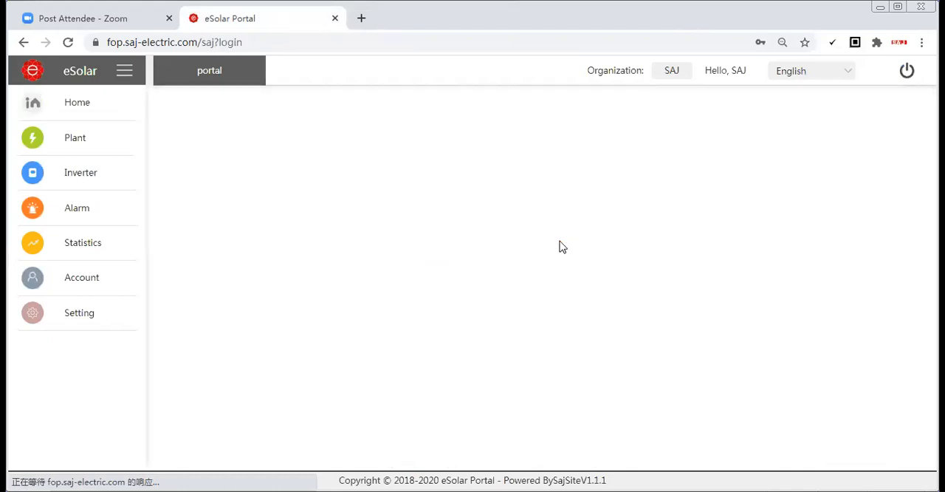